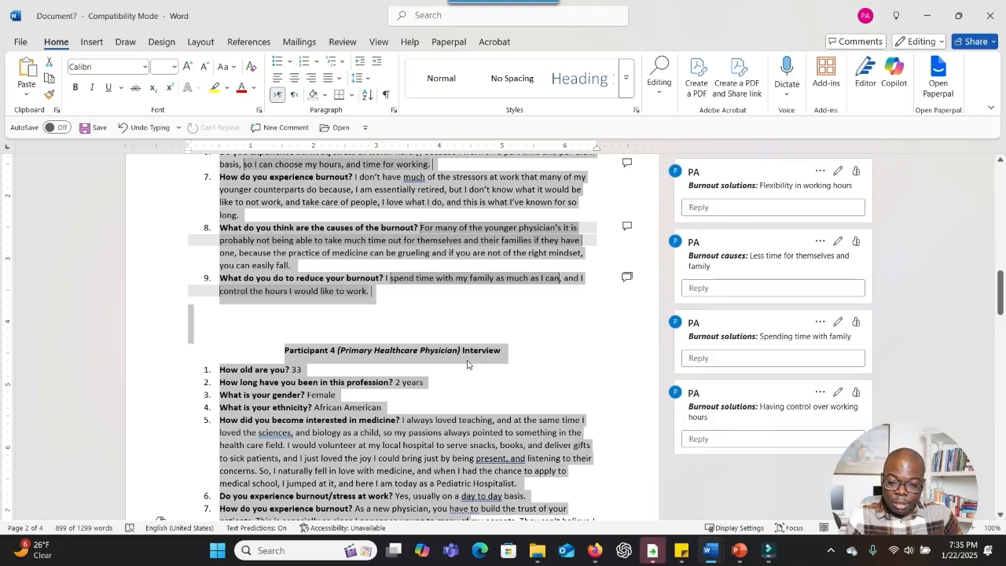
- Review the coded interview transcripts of participants 2 to 5 and their burnout causes and burnout solutions comments
{"action": "scroll", "coordinate": [470, 363], "scroll_direction": "up", "scroll_amount": 2}
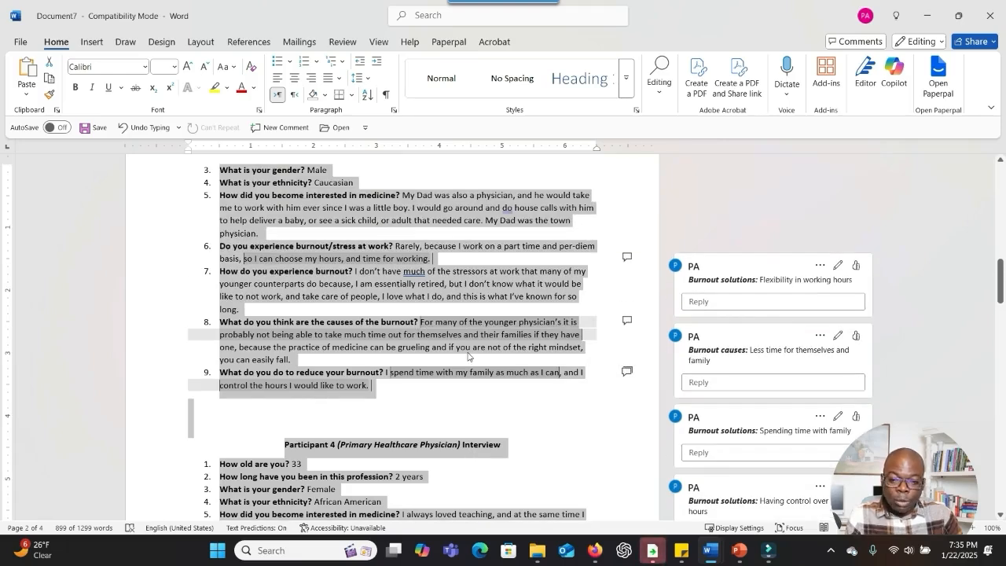
{"action": "scroll", "coordinate": [469, 354], "scroll_direction": "up", "scroll_amount": 6}
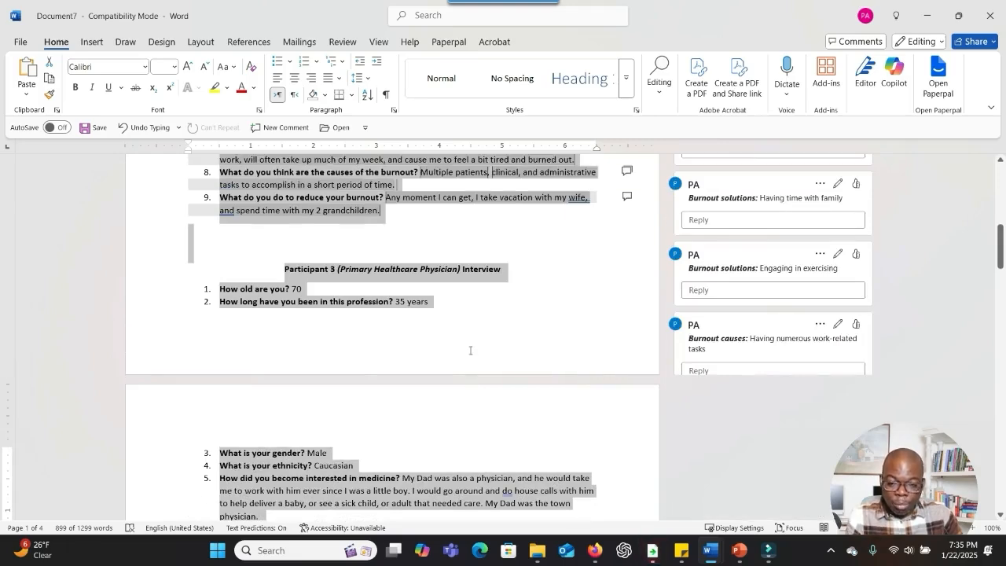
{"action": "scroll", "coordinate": [470, 351], "scroll_direction": "down", "scroll_amount": 1}
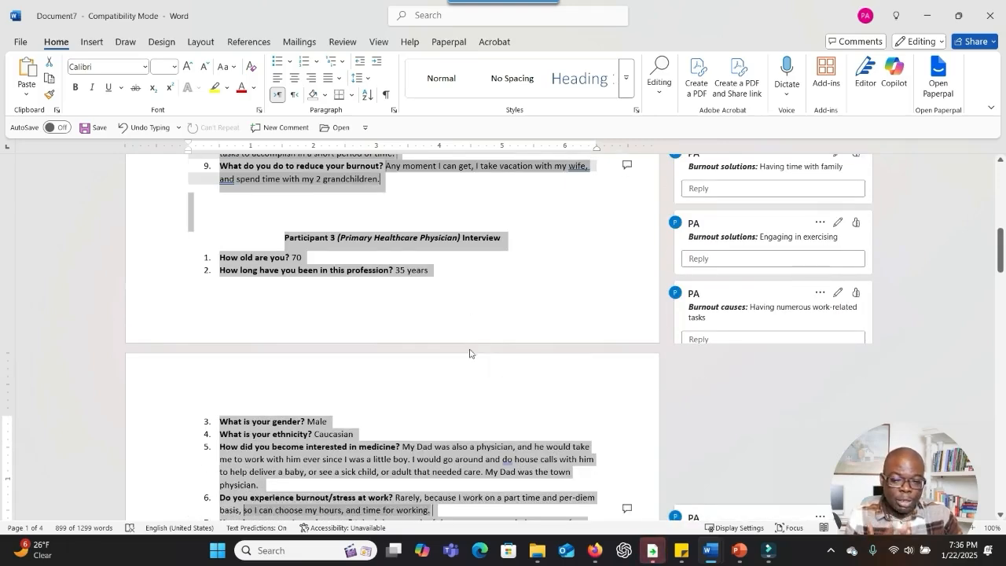
{"action": "scroll", "coordinate": [470, 349], "scroll_direction": "down", "scroll_amount": 10}
{"action": "scroll", "coordinate": [470, 351], "scroll_direction": "down", "scroll_amount": 18}
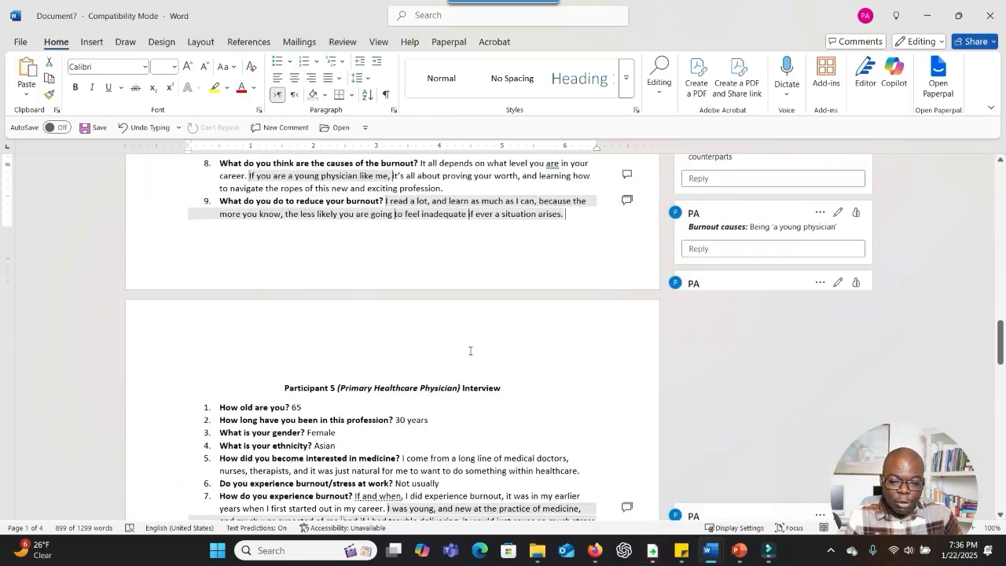
{"action": "scroll", "coordinate": [470, 351], "scroll_direction": "down", "scroll_amount": 5}
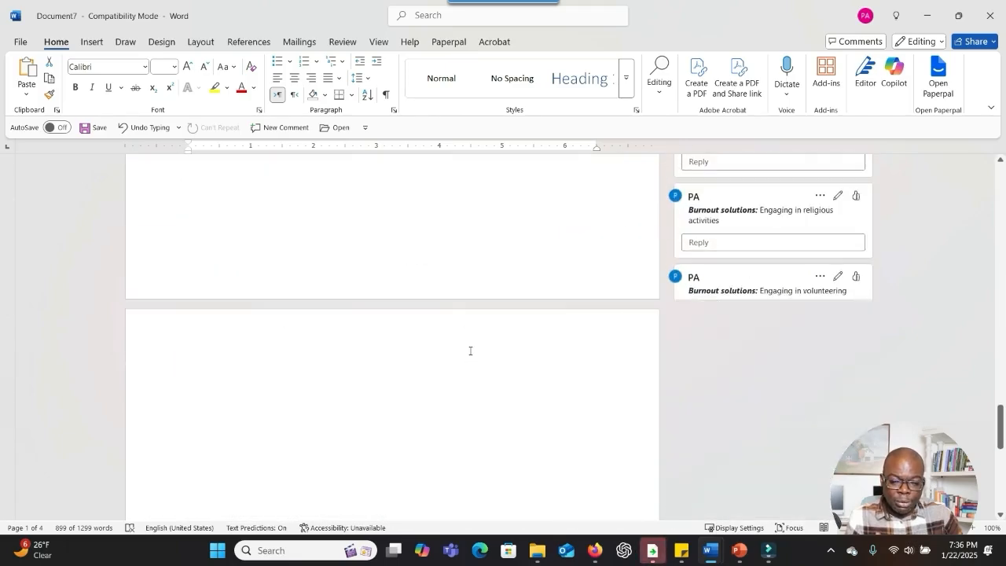
{"action": "scroll", "coordinate": [470, 351], "scroll_direction": "up", "scroll_amount": 12}
{"action": "scroll", "coordinate": [470, 349], "scroll_direction": "up", "scroll_amount": 6}
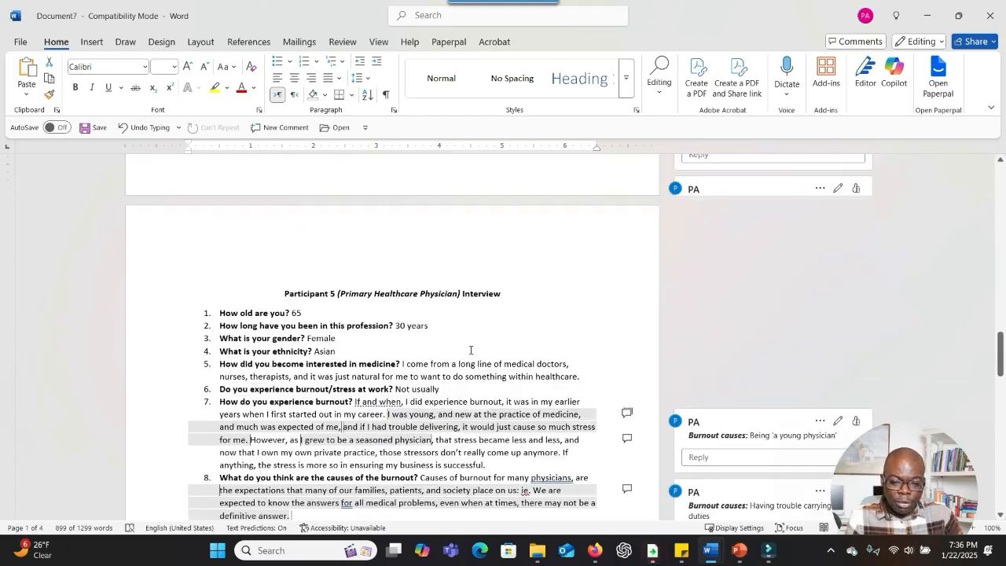
{"action": "scroll", "coordinate": [594, 473], "scroll_direction": "up", "scroll_amount": 6}
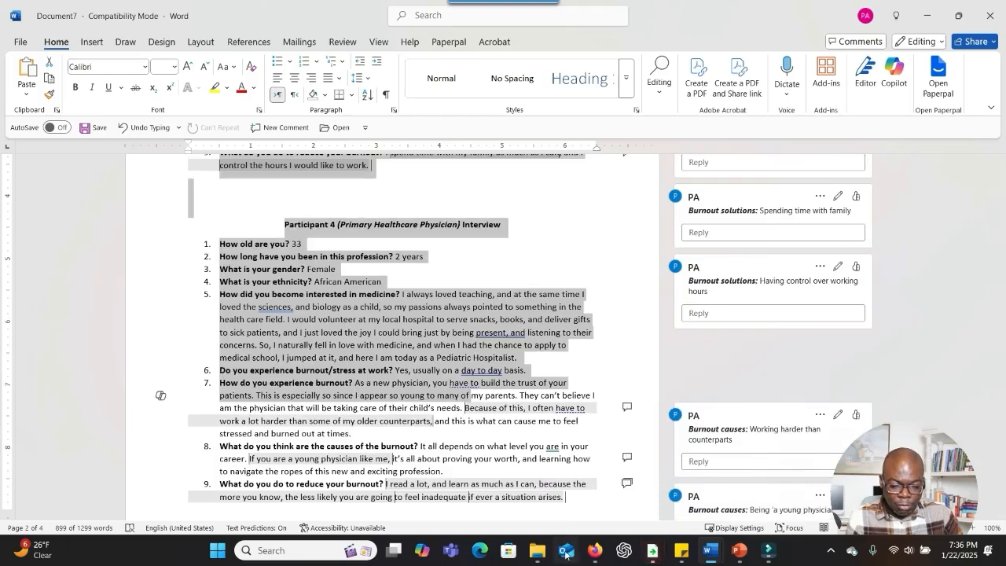
- Open the P1 interview document from the Qualitative Analysis Overview folder and read through the participant's answers
{"action": "mouse_move", "coordinate": [538, 551]}
{"action": "left_click", "coordinate": [535, 486]}
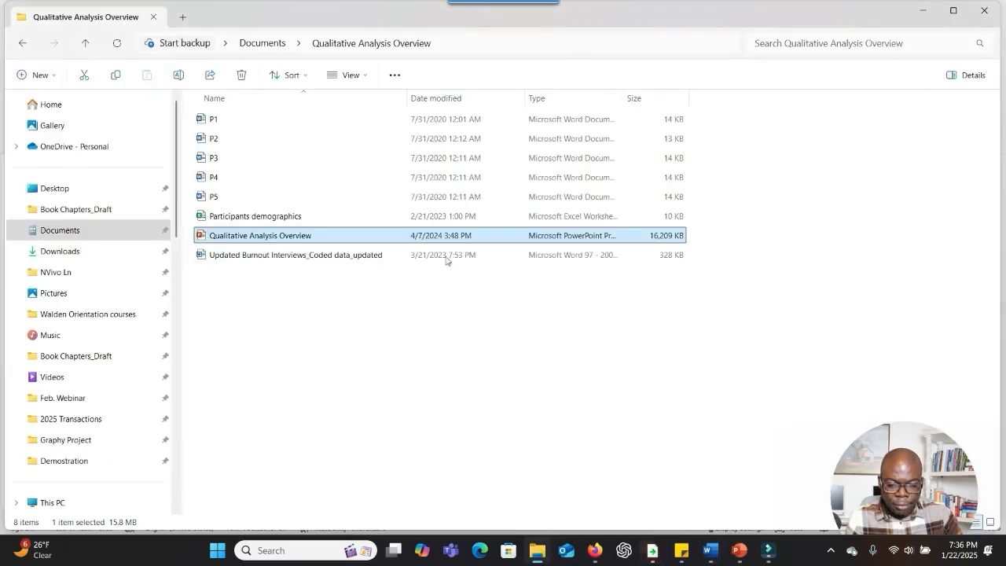
{"action": "double_click", "coordinate": [299, 122]}
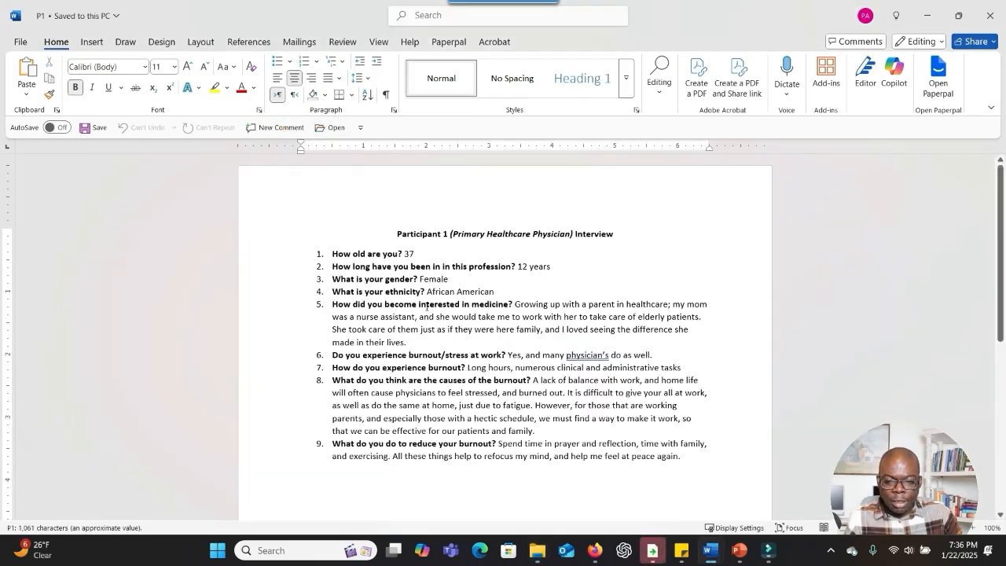
{"action": "scroll", "coordinate": [427, 305], "scroll_direction": "down", "scroll_amount": 1}
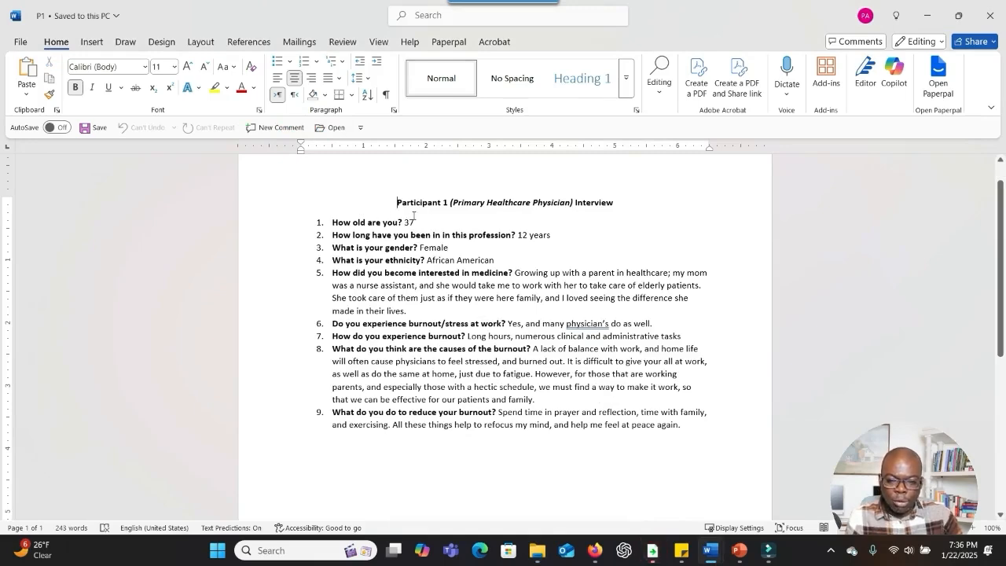
{"action": "scroll", "coordinate": [437, 259], "scroll_direction": "up", "scroll_amount": 1}
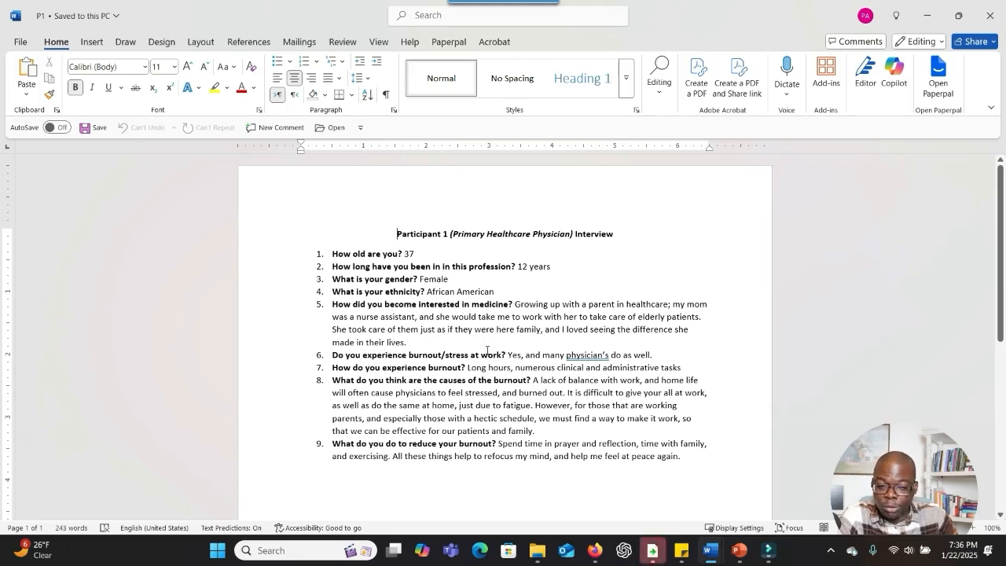
- Start a comment on "Long hours" in answer 7 with the text "Burnout causes: Having long hours"
{"action": "left_click_drag", "start_coordinate": [468, 368], "coordinate": [509, 370]}
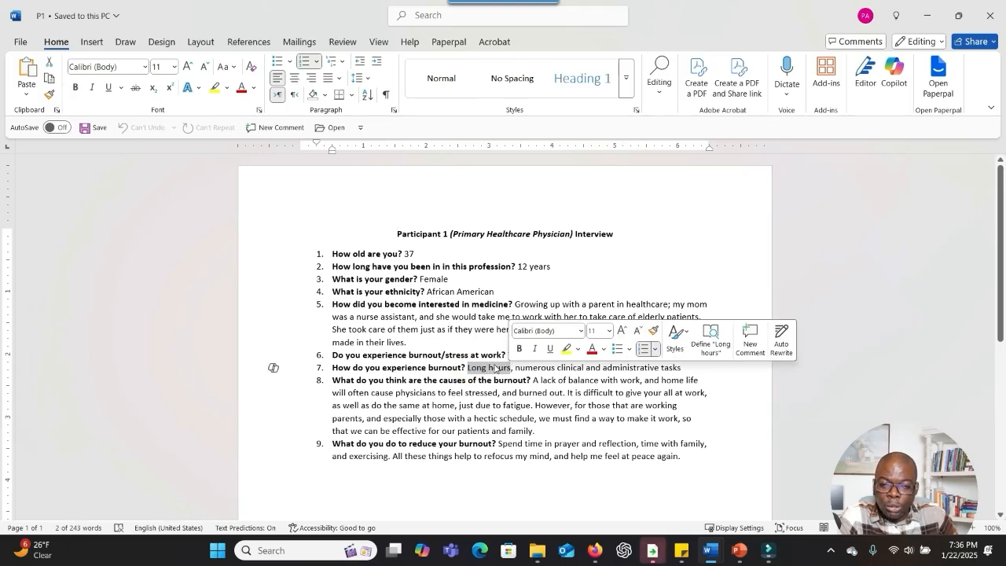
{"action": "left_click", "coordinate": [346, 43]}
{"action": "left_click", "coordinate": [363, 63]}
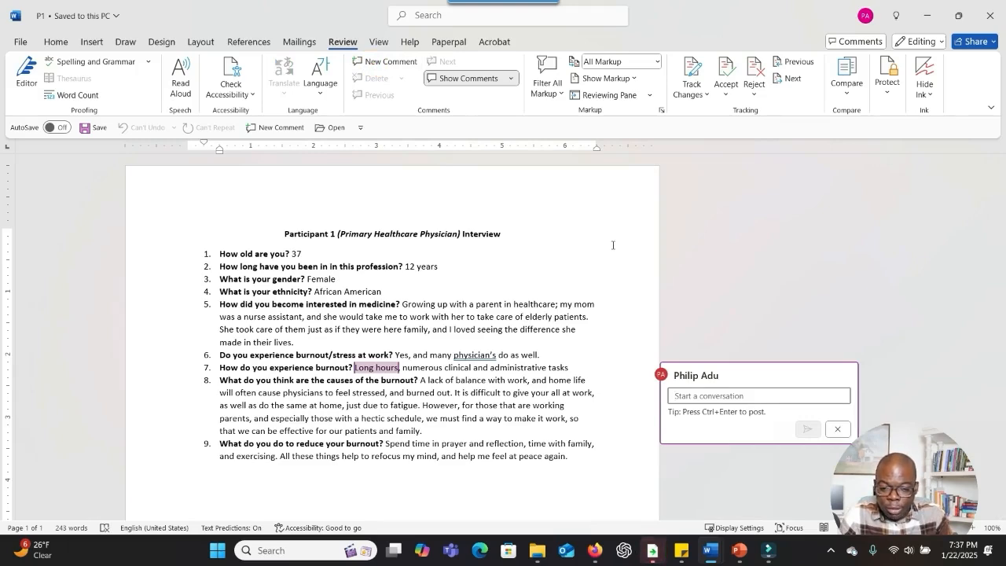
{"action": "type", "text": "B"}
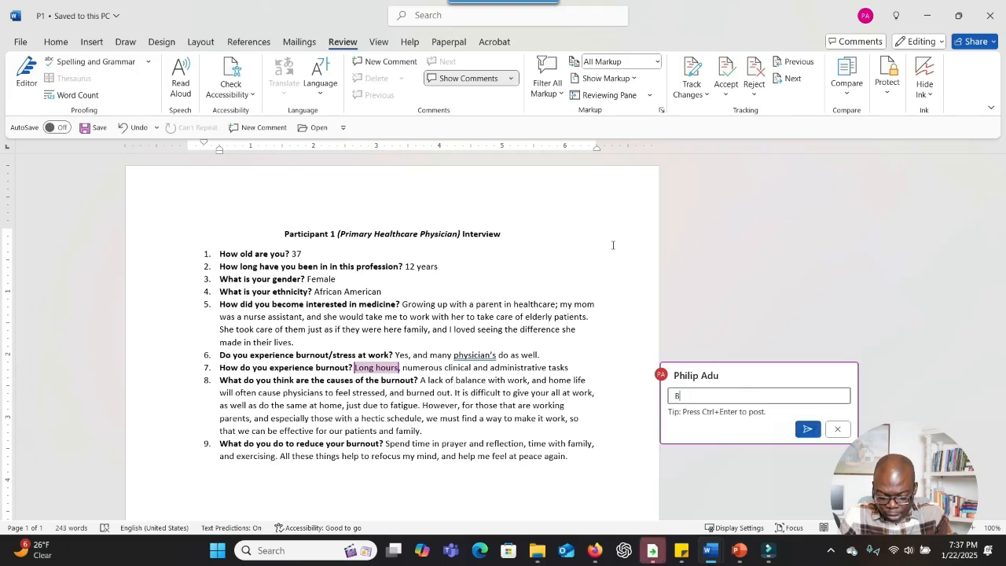
{"action": "type", "text": "urnout causes:"}
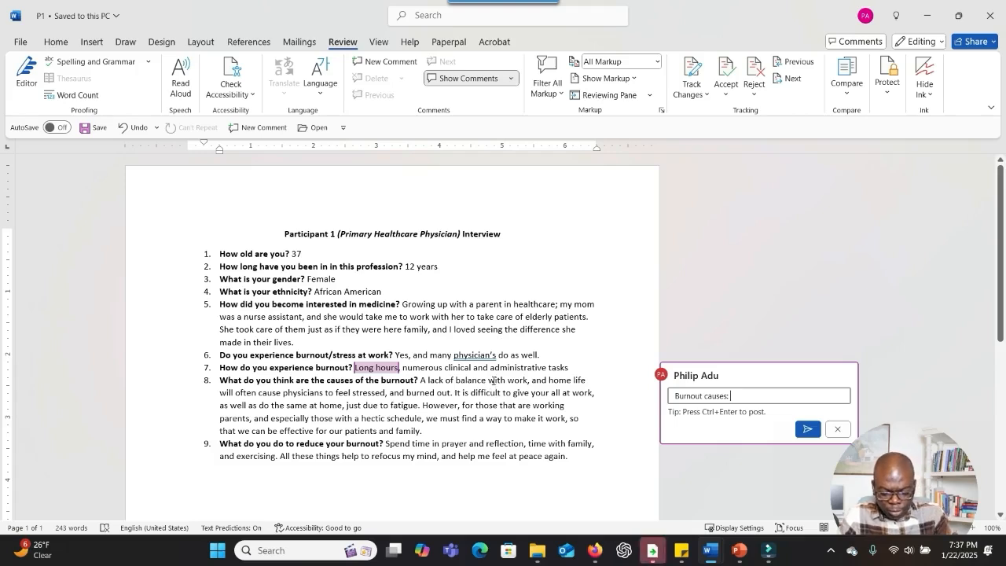
{"action": "type", "text": "Having long hours"}
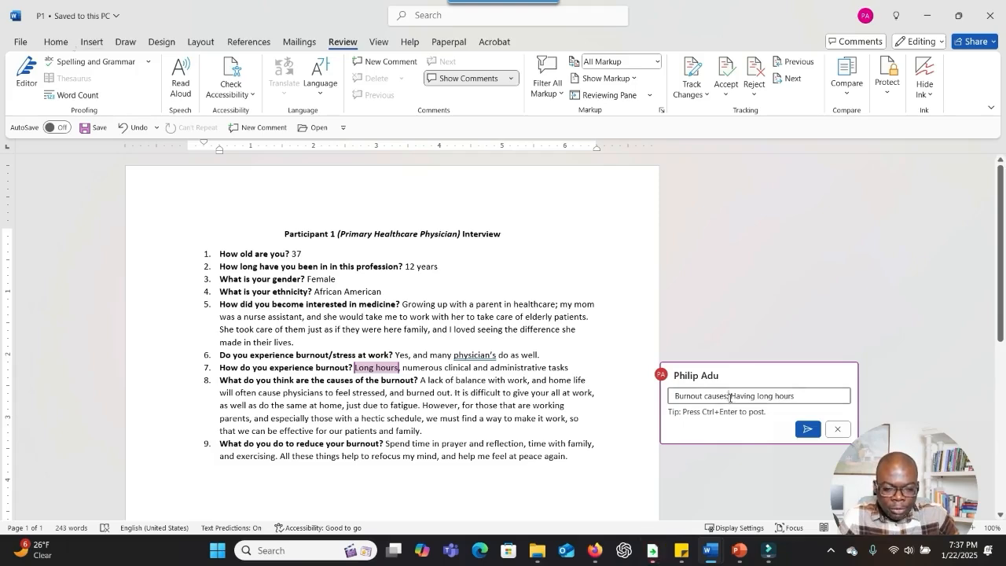
- Make the "Burnout causes:" label bold in the draft comment on "Long hours"
{"action": "left_click_drag", "start_coordinate": [731, 396], "coordinate": [675, 396]}
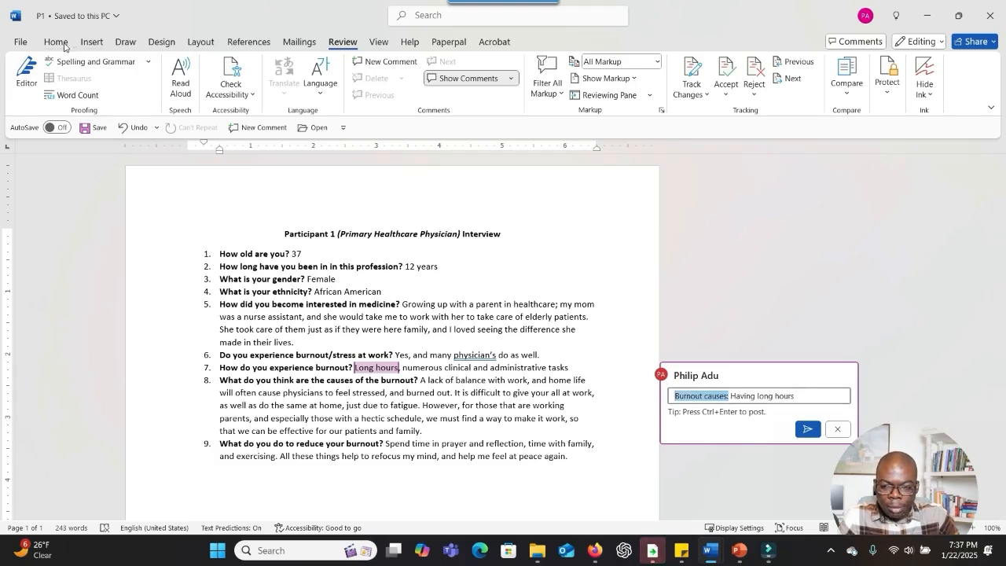
{"action": "left_click", "coordinate": [56, 42]}
{"action": "left_click", "coordinate": [75, 87]}
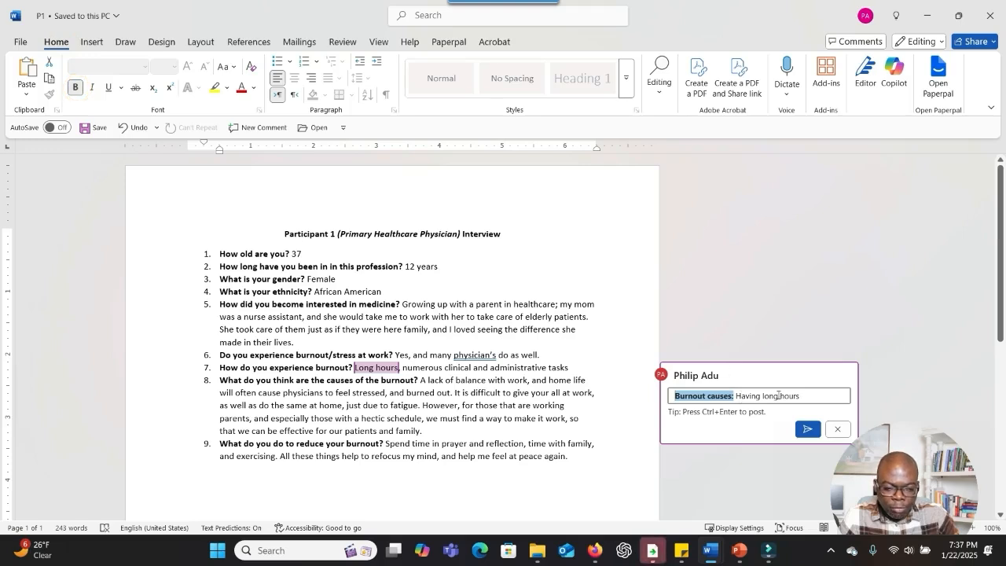
{"action": "left_click", "coordinate": [820, 396]}
{"action": "left_click_drag", "start_coordinate": [800, 397], "coordinate": [737, 398]}
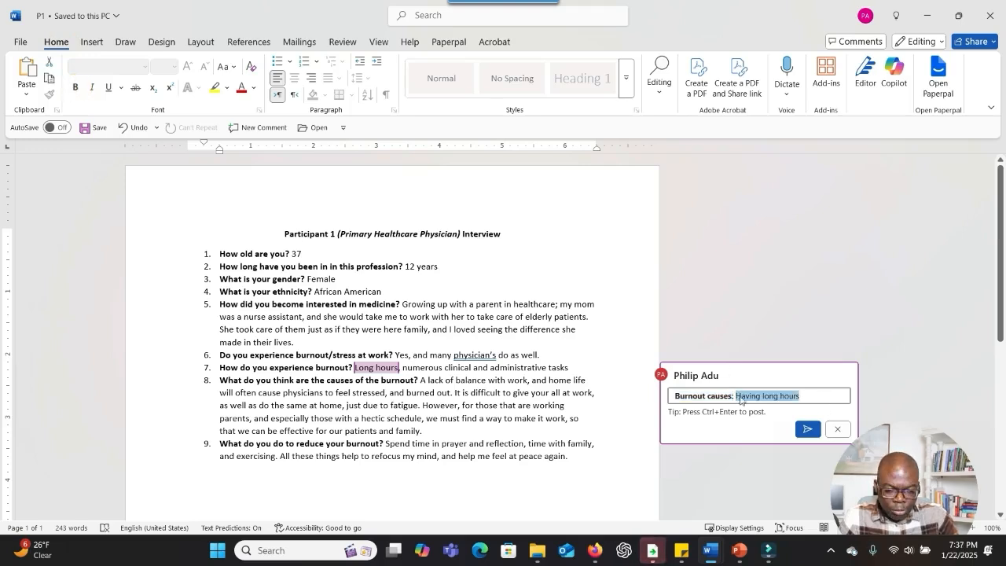
- Put single quotation marks around 'long hours' in the draft comment and post it
{"action": "left_click", "coordinate": [762, 398]}
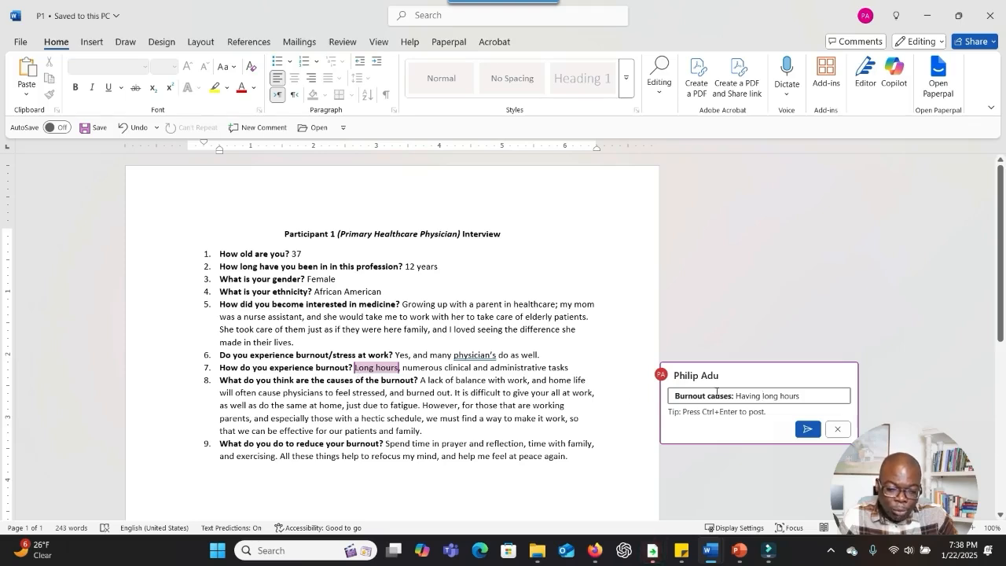
{"action": "type", "text": "'"}
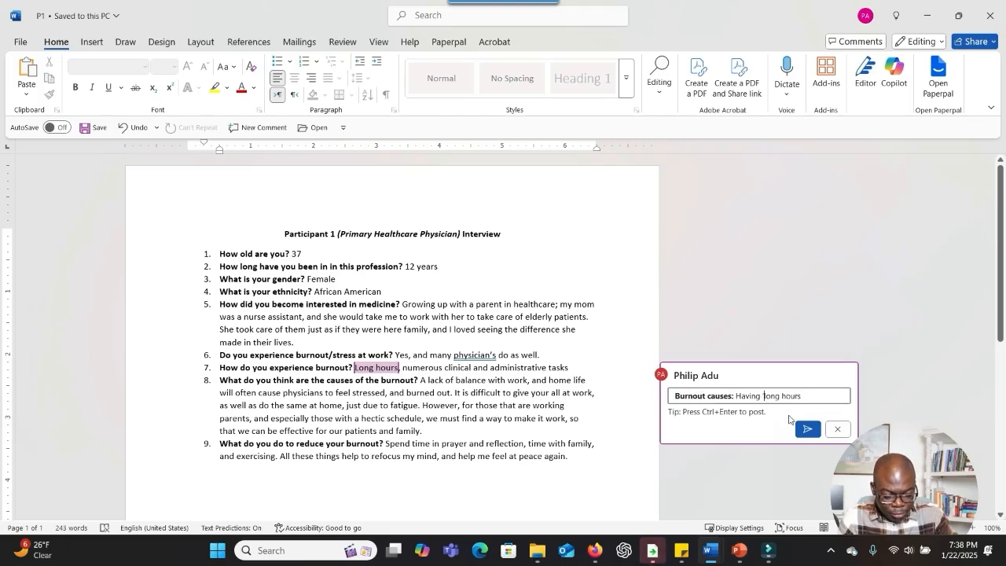
{"action": "left_click", "coordinate": [802, 396]}
{"action": "type", "text": "'"}
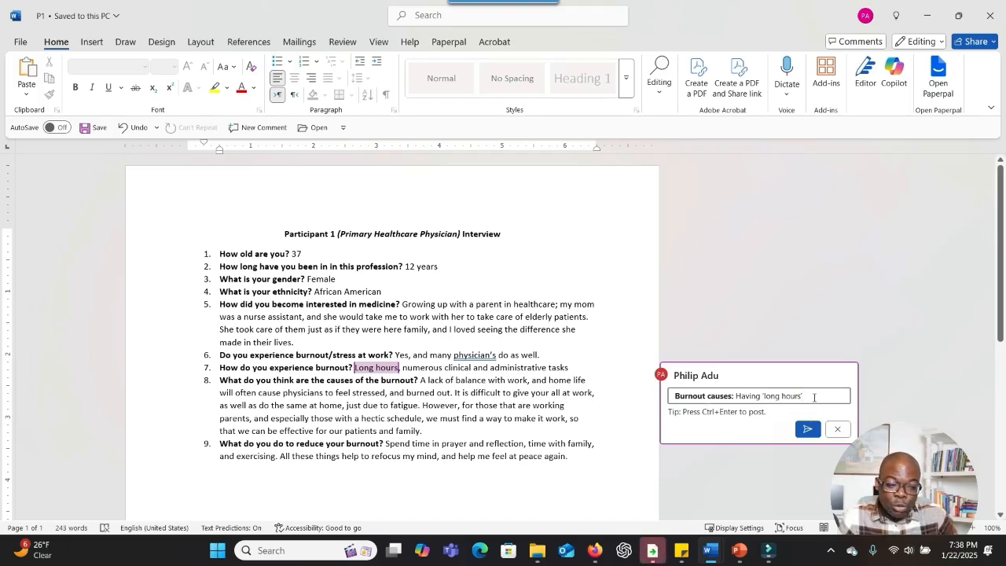
{"action": "left_click_drag", "start_coordinate": [814, 397], "coordinate": [762, 396]}
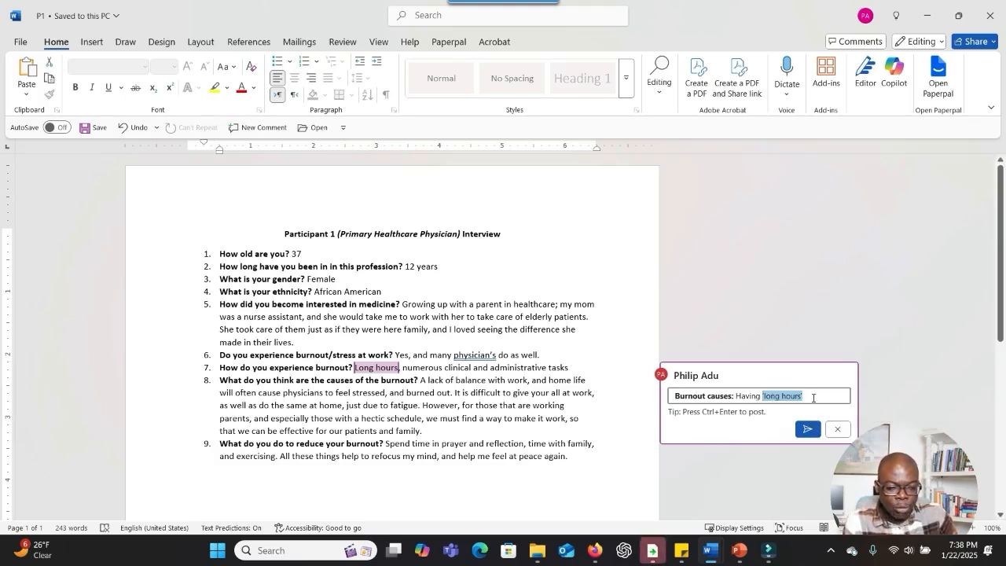
{"action": "left_click_drag", "start_coordinate": [900, 439], "coordinate": [934, 18]}
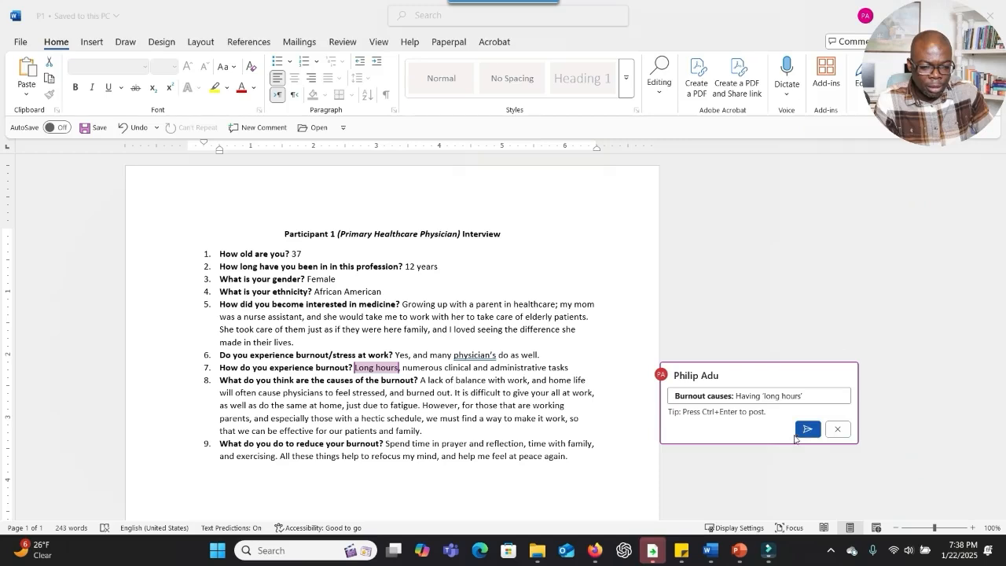
{"action": "left_click", "coordinate": [808, 429]}
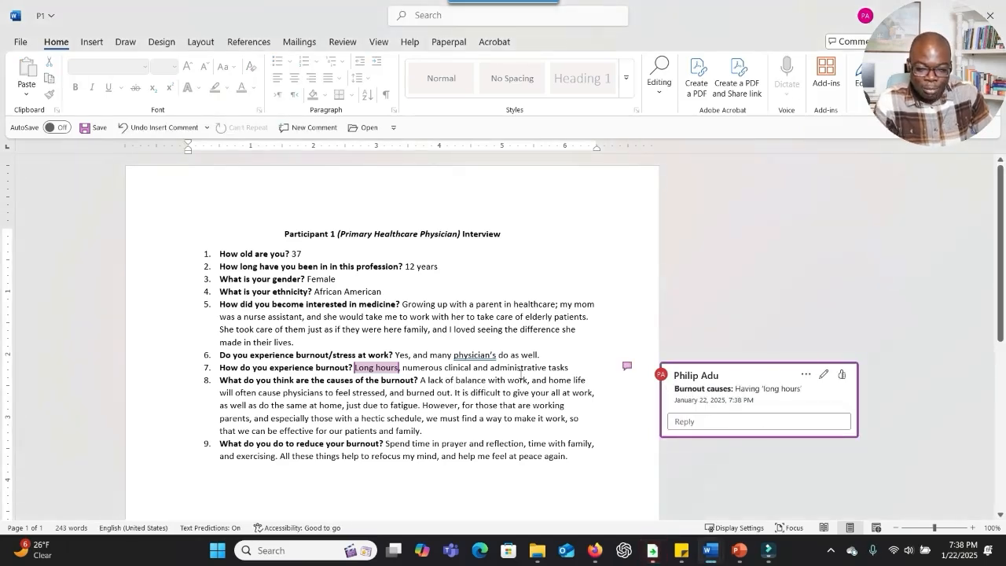
- Start a comment on "numerous clinical and administrative tasks" in answer 7 reading "Burnout causes: Having numerous work-related tasks"
{"action": "left_click_drag", "start_coordinate": [568, 367], "coordinate": [421, 368]}
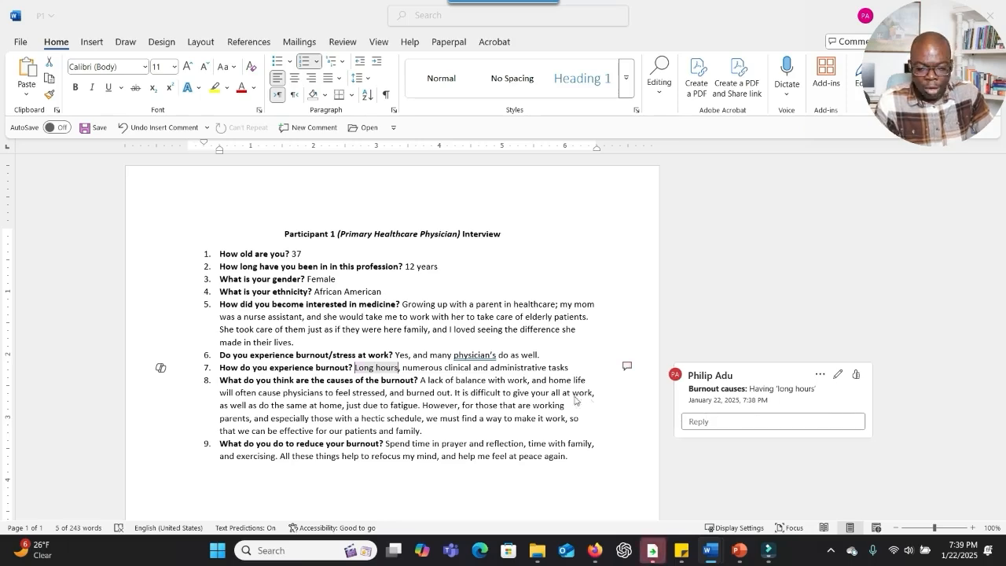
{"action": "left_click", "coordinate": [403, 367]}
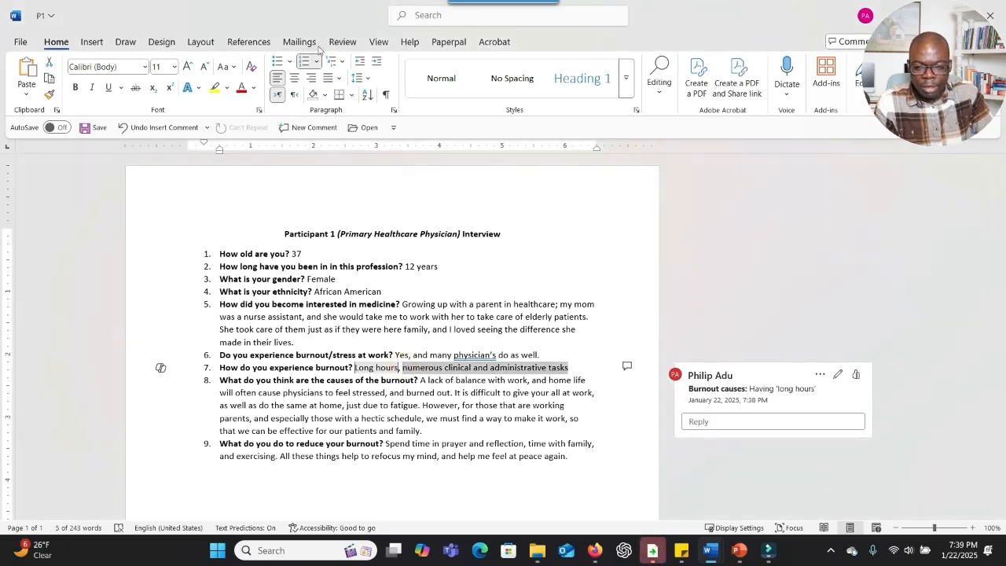
{"action": "left_click", "coordinate": [343, 42]}
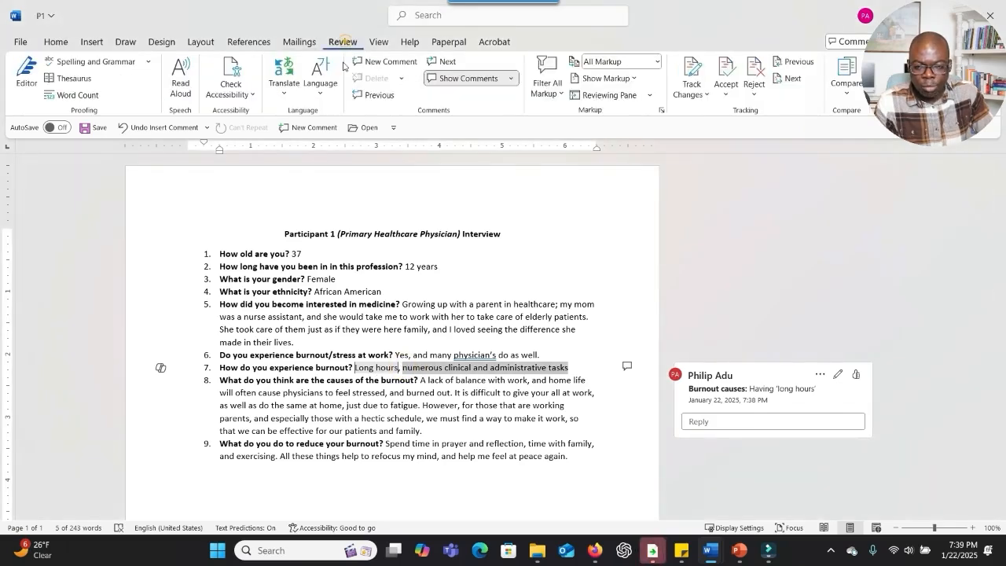
{"action": "left_click", "coordinate": [384, 61]}
{"action": "type", "text": "Burnout C"}
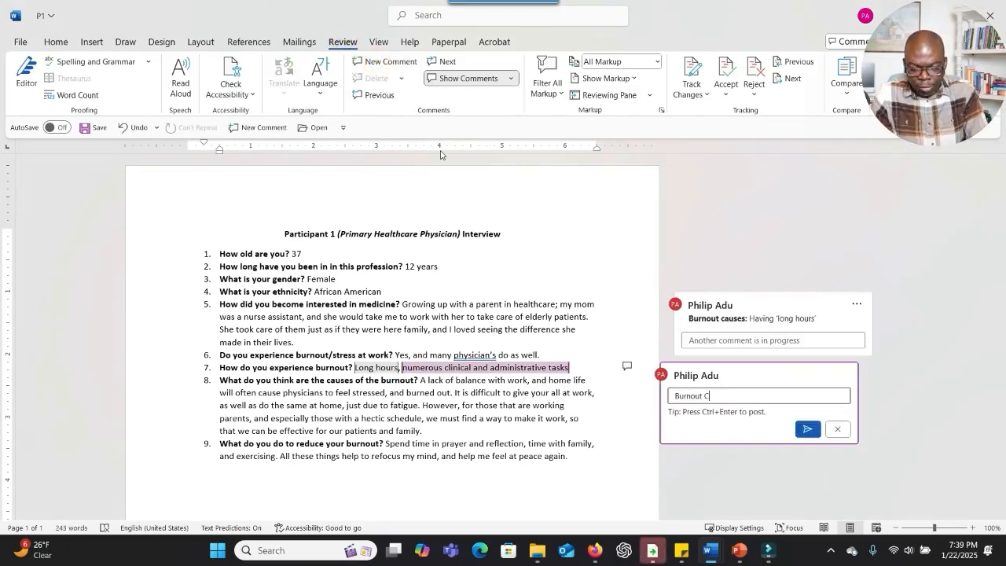
{"action": "type", "text": "ca"}
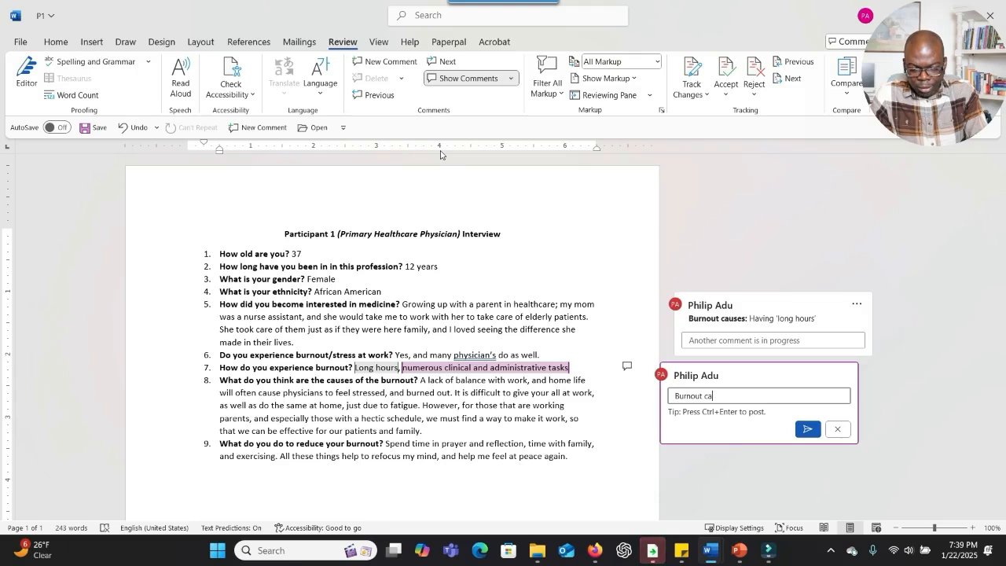
{"action": "type", "text": "uses:"}
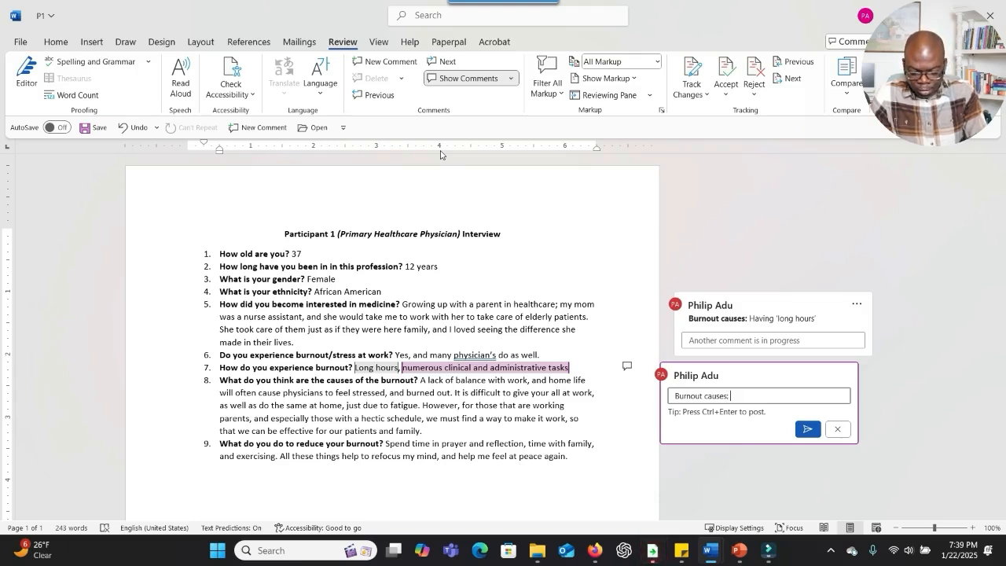
{"action": "type", "text": "Having numerous work-related tasks"}
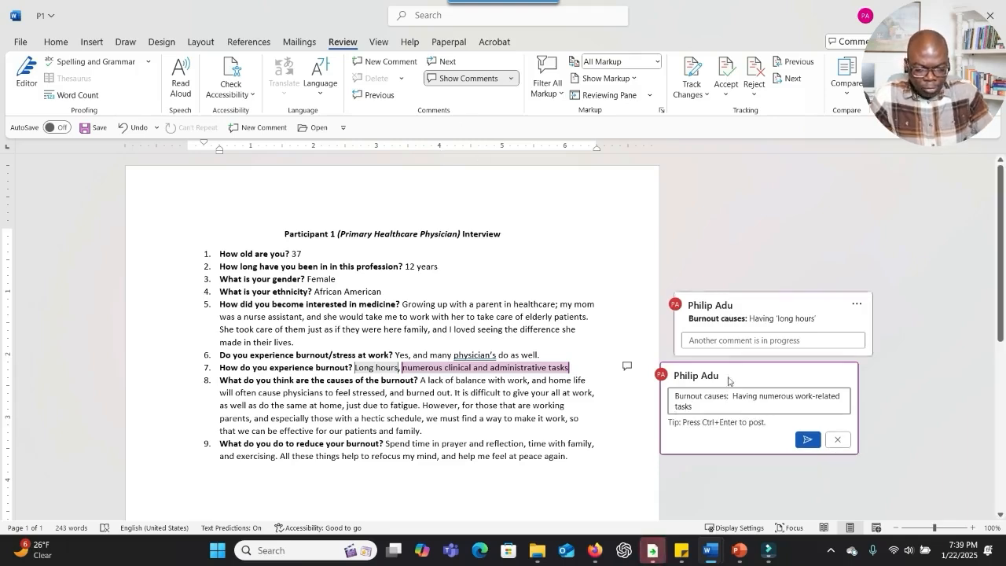
- Make the "Burnout causes:" label bold in the work-related tasks comment and post it
{"action": "left_click_drag", "start_coordinate": [732, 396], "coordinate": [675, 395]}
{"action": "key", "text": "ctrl+b"}
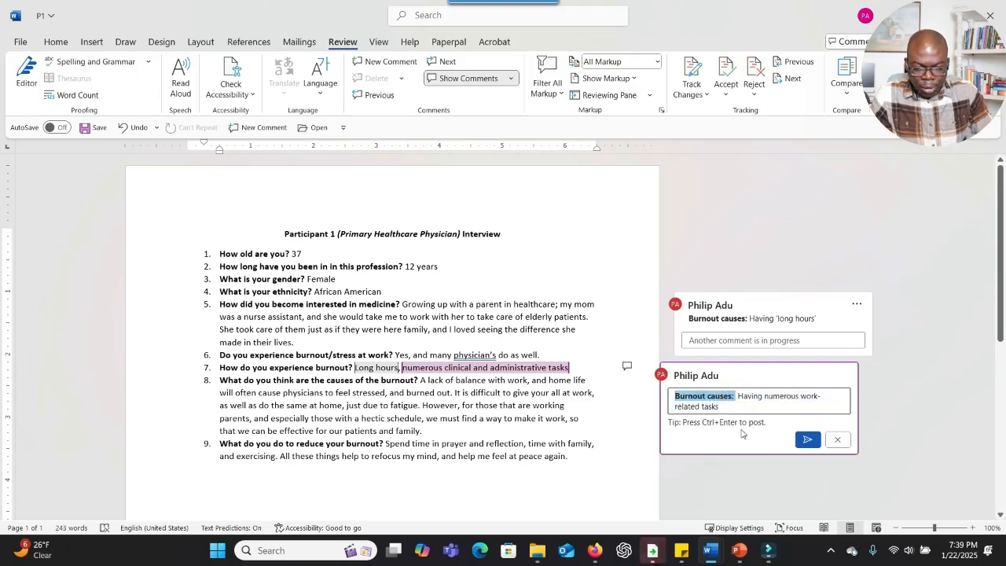
{"action": "left_click", "coordinate": [805, 440]}
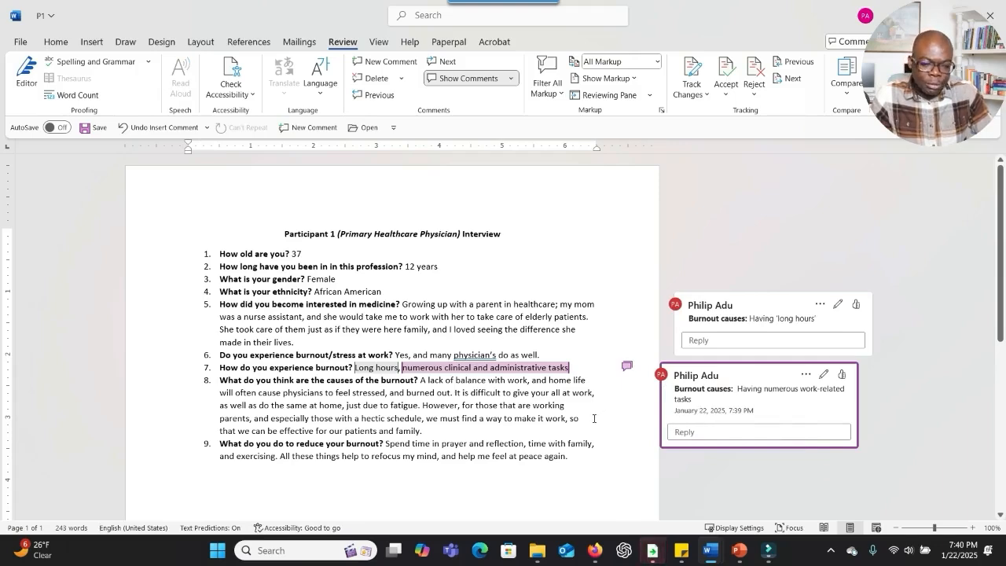
{"action": "scroll", "coordinate": [593, 418], "scroll_direction": "down", "scroll_amount": 3}
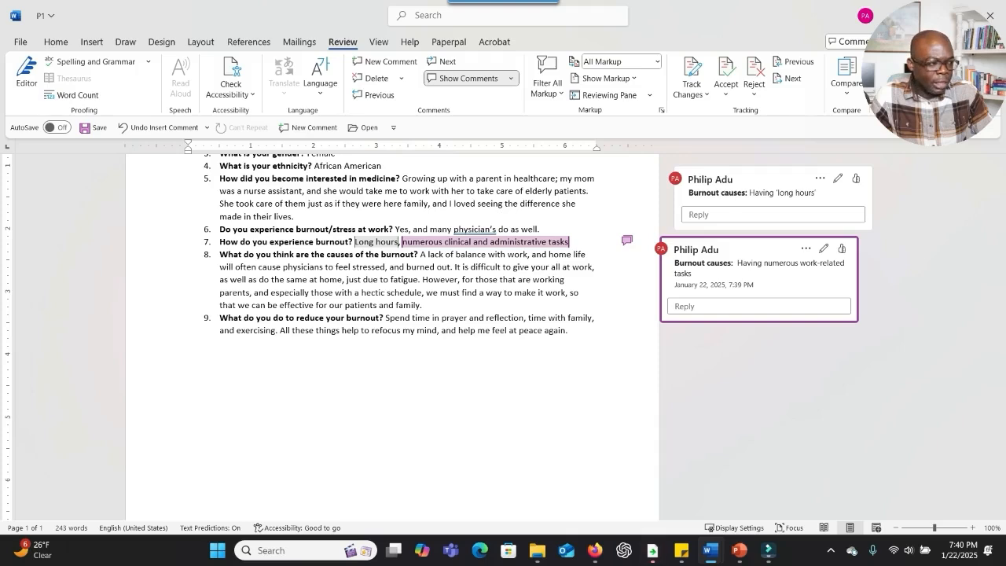
- Post a comment on "Spend time in prayer and reflection" in answer 9 reading "Burnout solutions: Engaging in meditation"
{"action": "left_click_drag", "start_coordinate": [395, 319], "coordinate": [524, 319]}
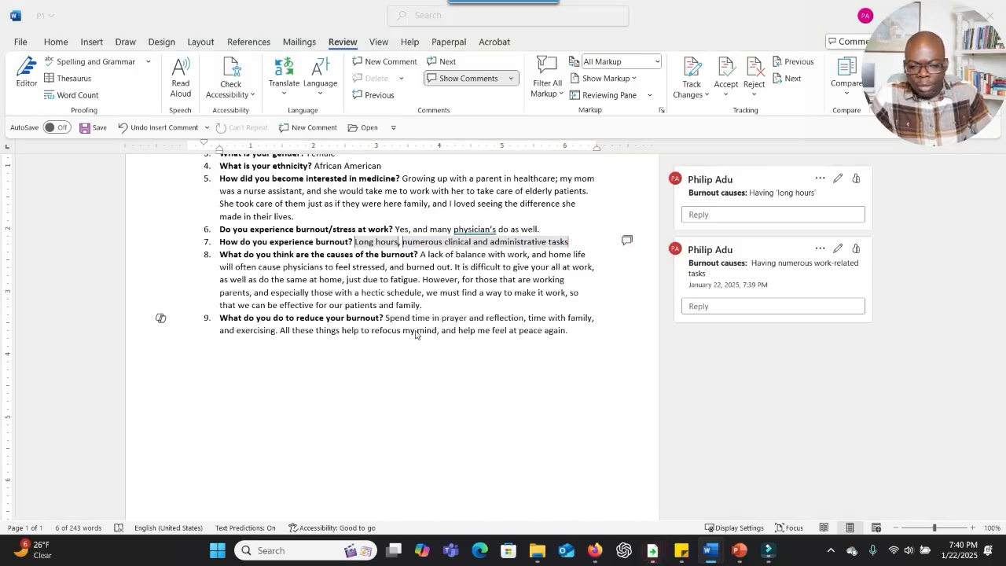
{"action": "left_click", "coordinate": [410, 331]}
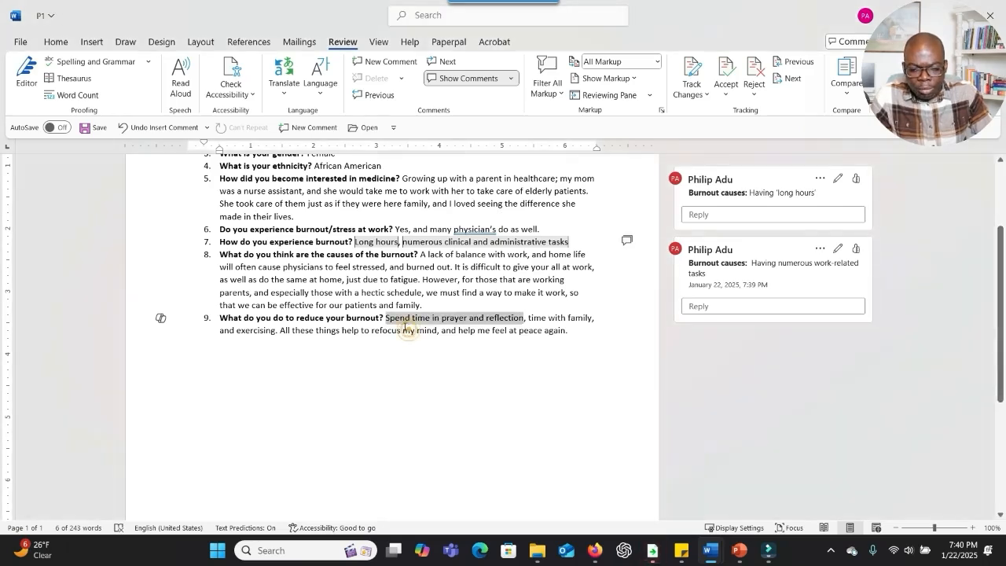
{"action": "left_click", "coordinate": [381, 62]}
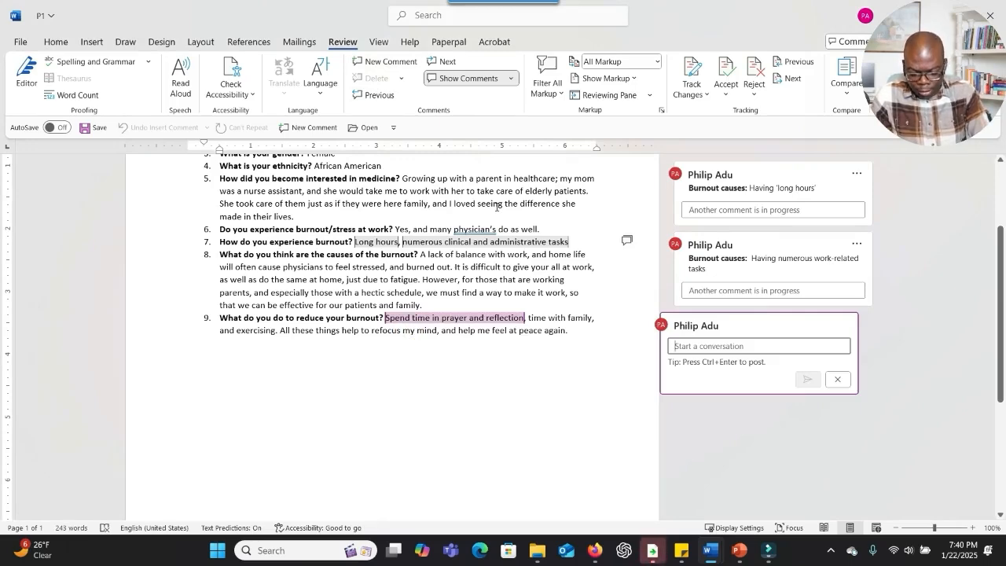
{"action": "type", "text": "Burnout solutions: Engaging in"}
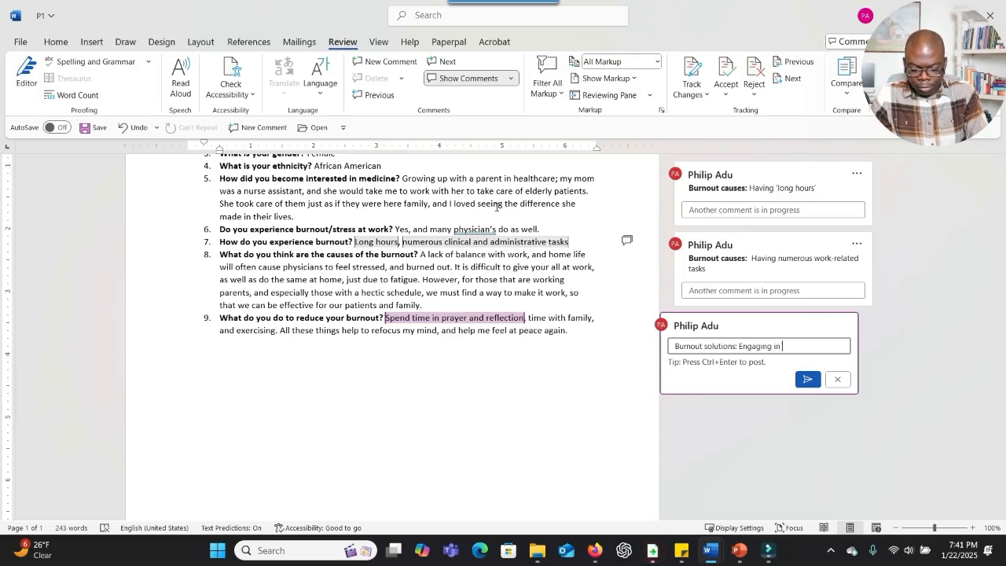
{"action": "type", "text": "medita"}
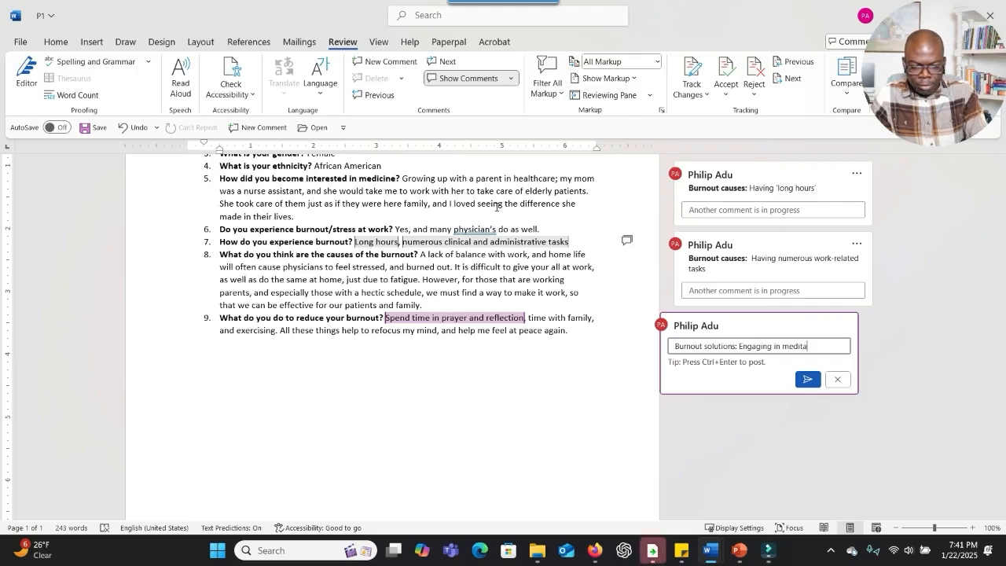
{"action": "type", "text": "tion"}
{"action": "left_click", "coordinate": [808, 379]}
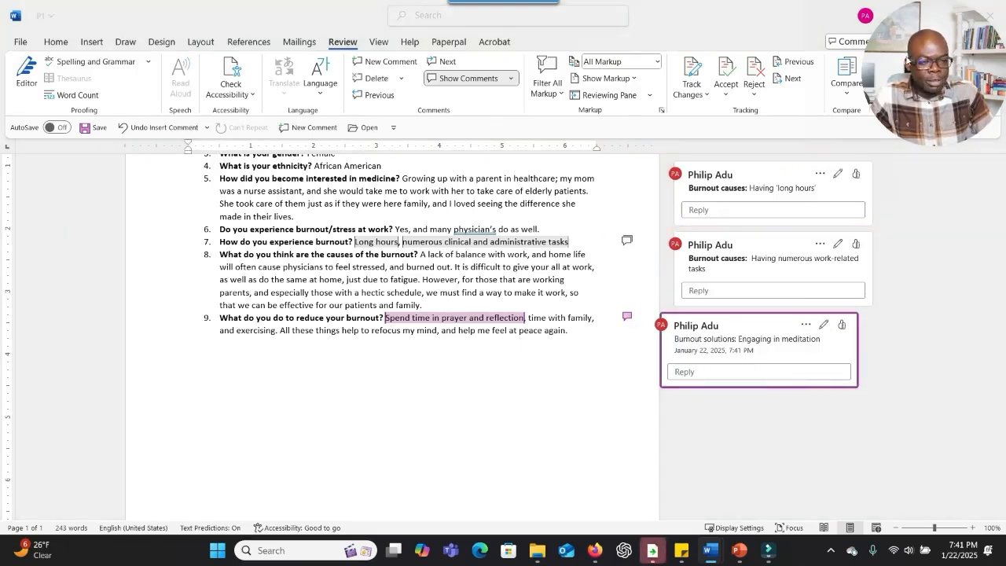
- Switch to the "Updated Burnout Interviews_Coded data_updated" document and examine the burnout cause and solution comments on Participant 1's answers
{"action": "left_click_drag", "start_coordinate": [478, 115], "coordinate": [472, 2]}
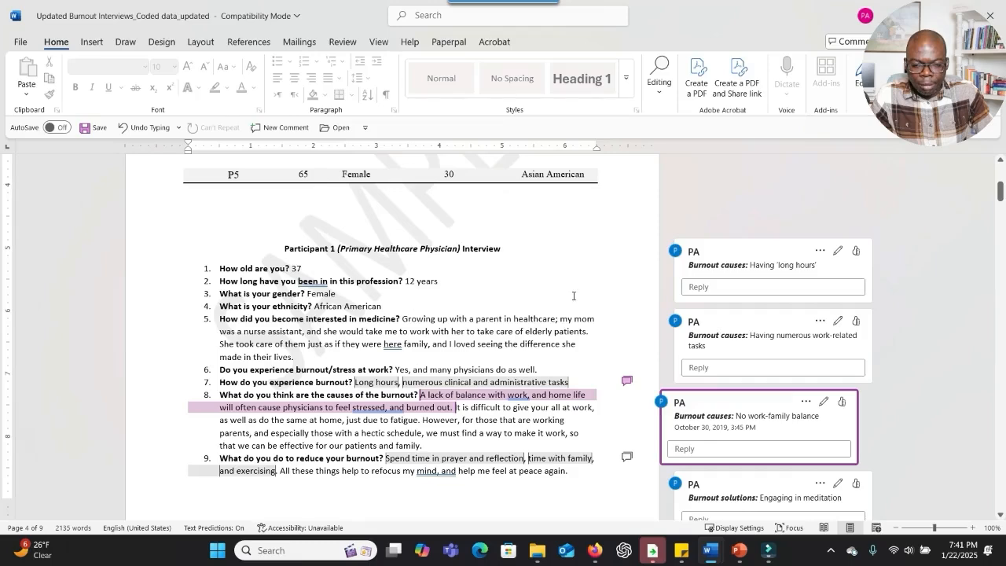
{"action": "scroll", "coordinate": [737, 350], "scroll_direction": "down", "scroll_amount": 2}
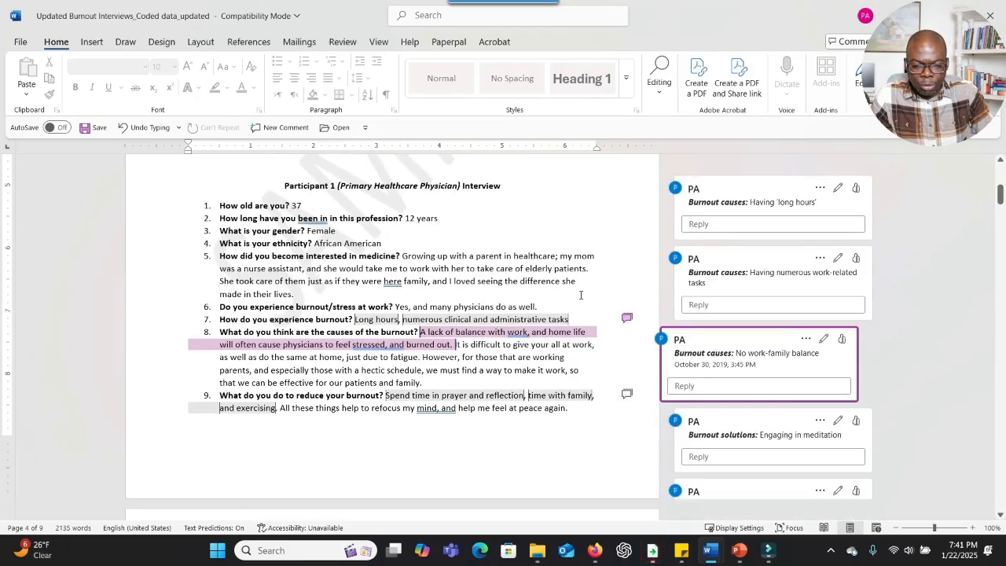
{"action": "left_click", "coordinate": [748, 272]}
{"action": "scroll", "coordinate": [230, 233], "scroll_direction": "up", "scroll_amount": 6}
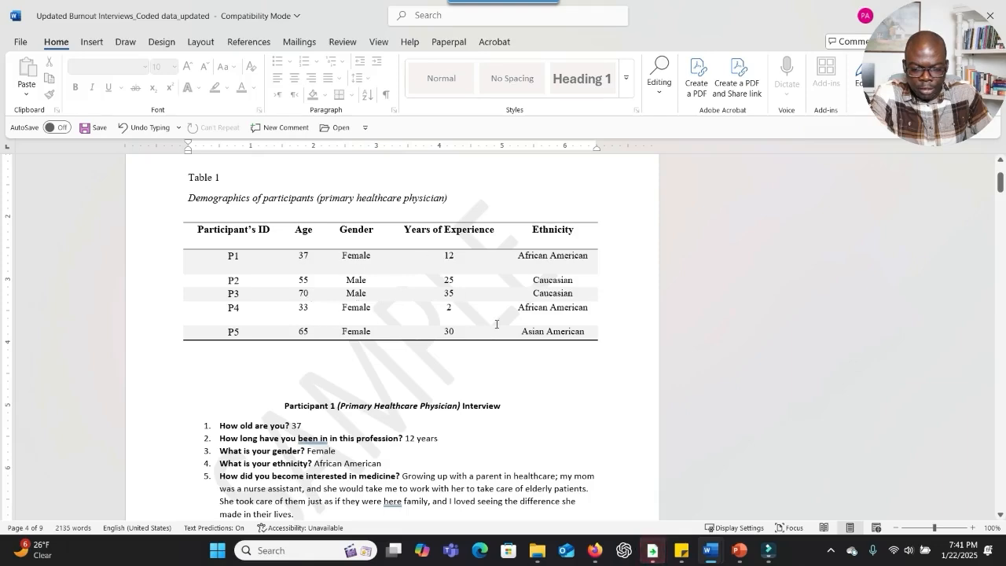
{"action": "scroll", "coordinate": [548, 306], "scroll_direction": "down", "scroll_amount": 7}
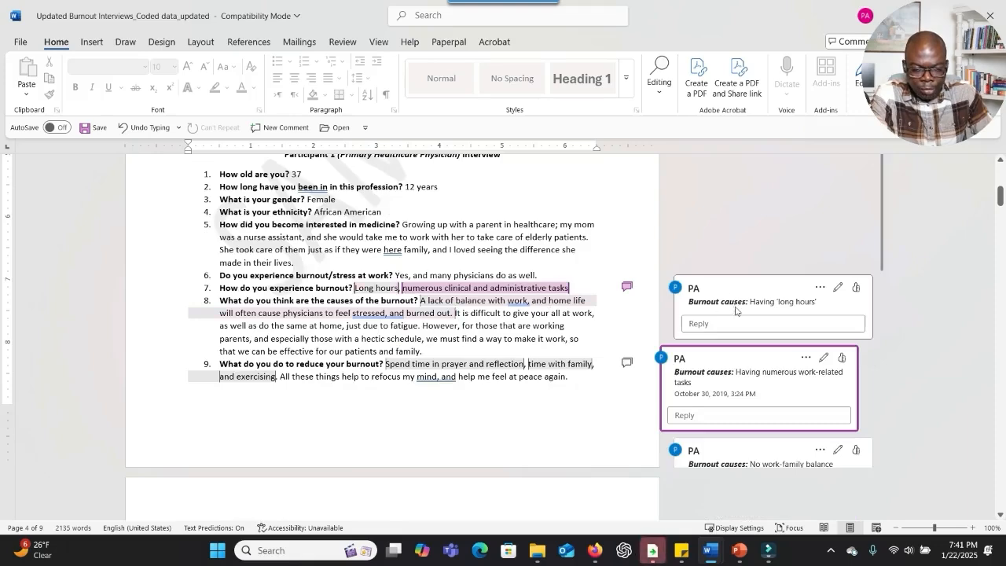
{"action": "left_click", "coordinate": [736, 310]}
{"action": "scroll", "coordinate": [585, 336], "scroll_direction": "down", "scroll_amount": 3}
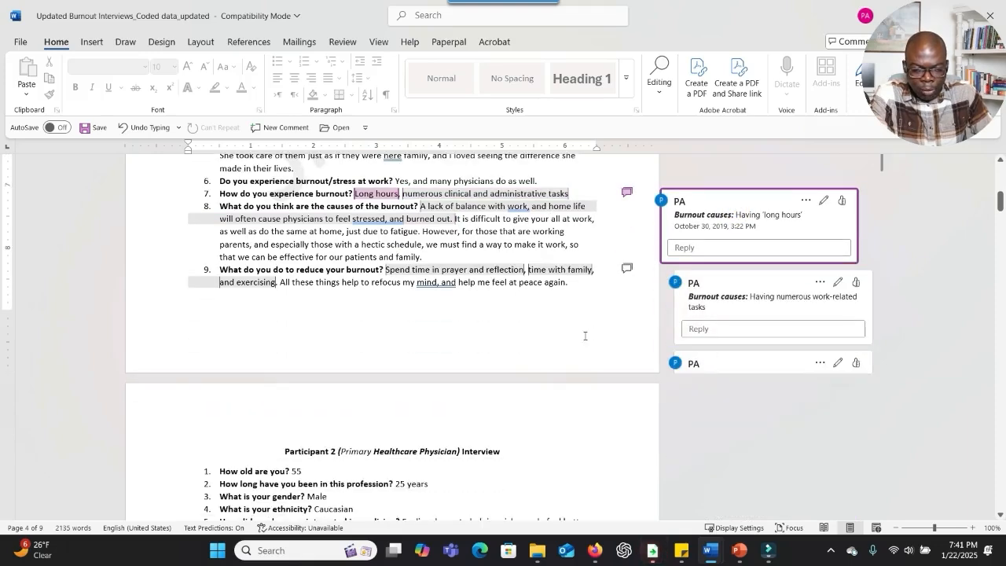
{"action": "left_click", "coordinate": [711, 309]}
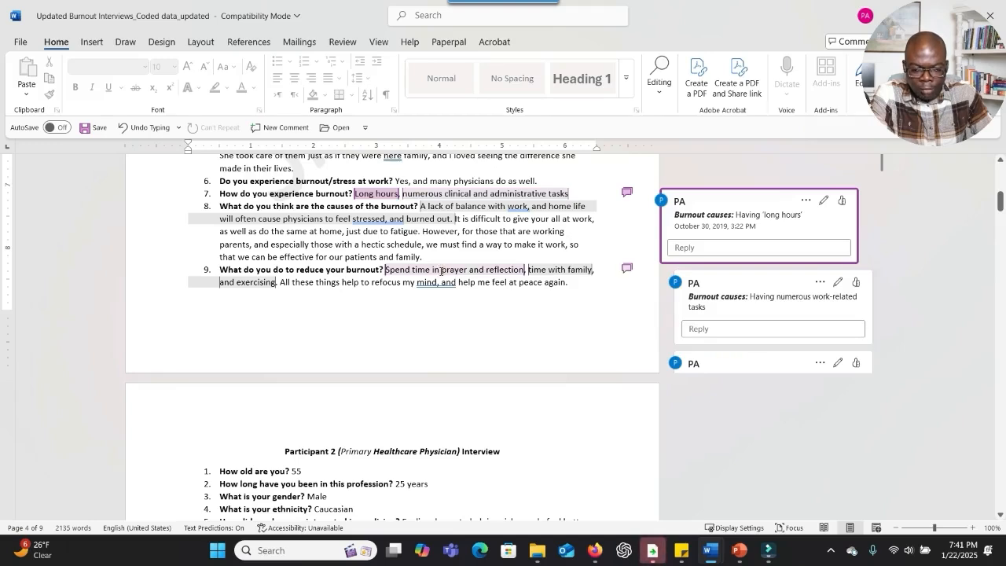
{"action": "left_click", "coordinate": [441, 270]}
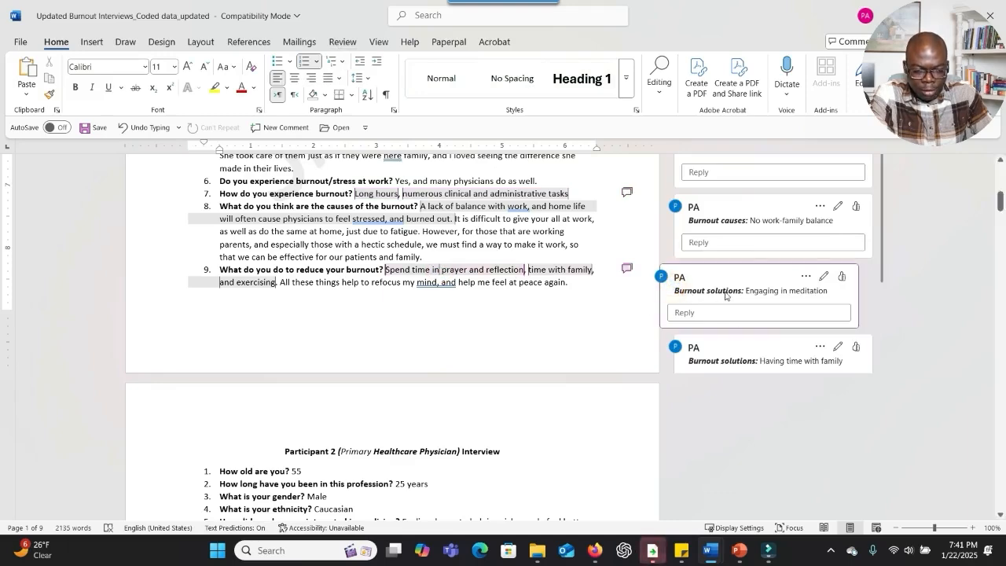
{"action": "left_click", "coordinate": [772, 293]}
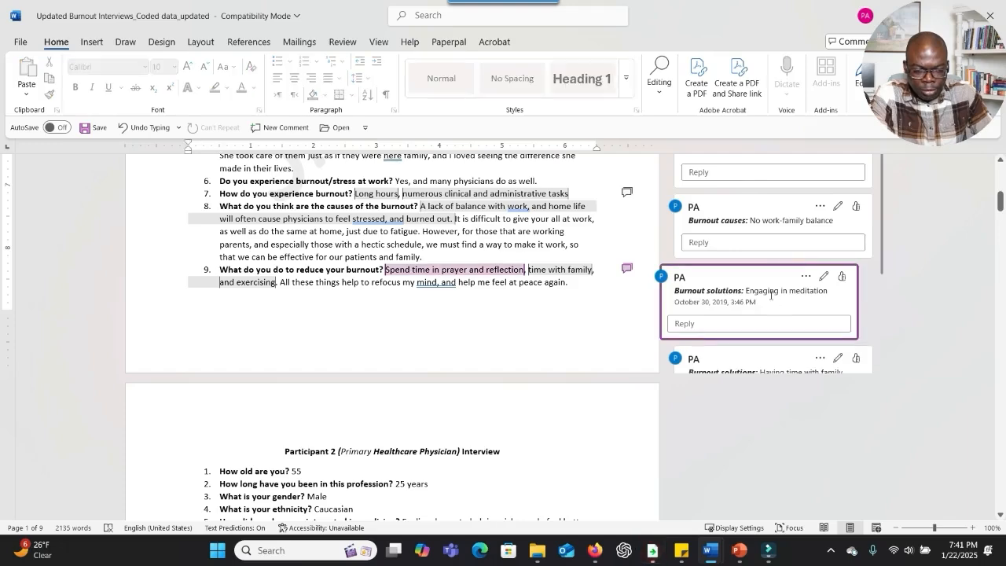
{"action": "left_click", "coordinate": [755, 222]}
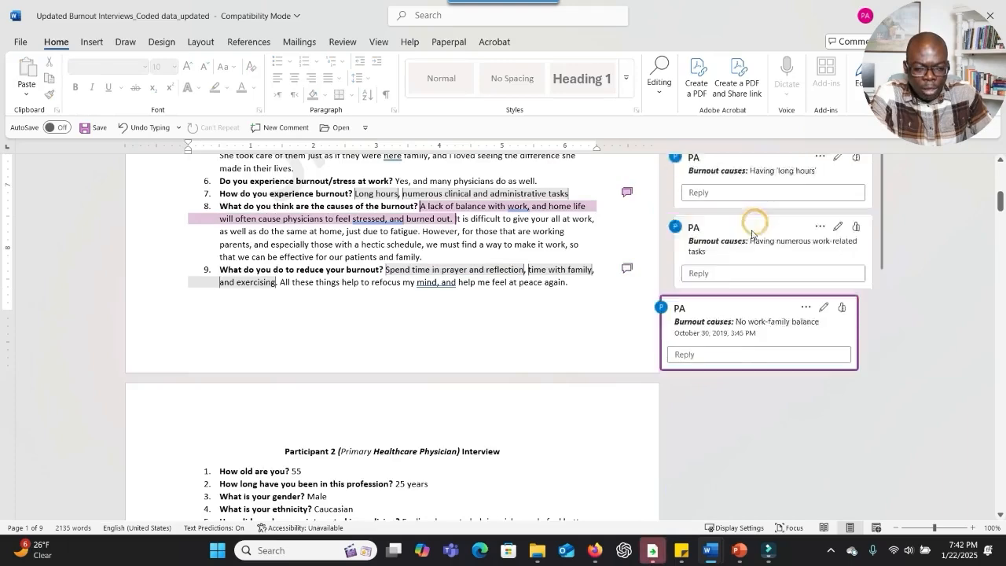
{"action": "left_click", "coordinate": [761, 274]}
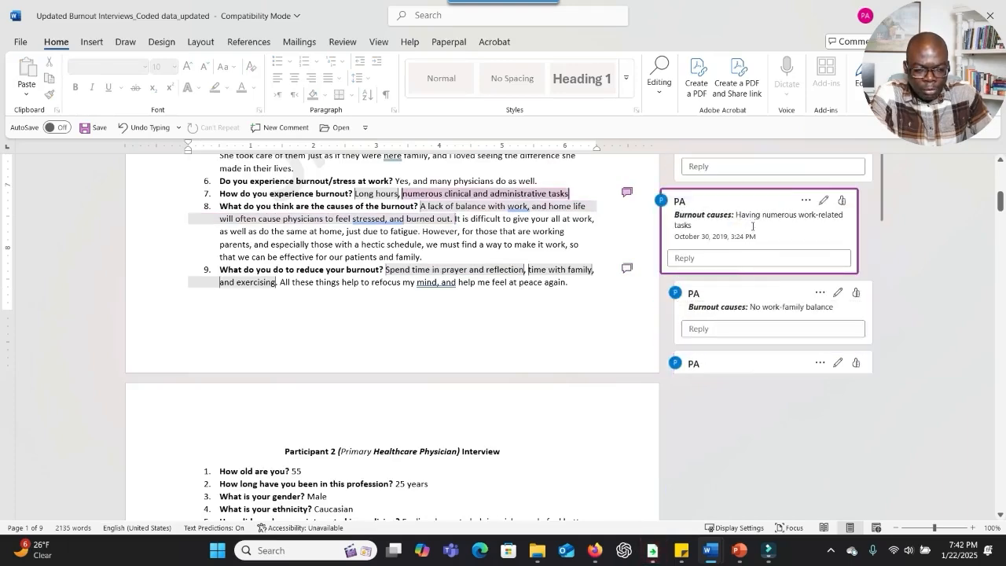
{"action": "left_click_drag", "start_coordinate": [743, 214], "coordinate": [831, 221]}
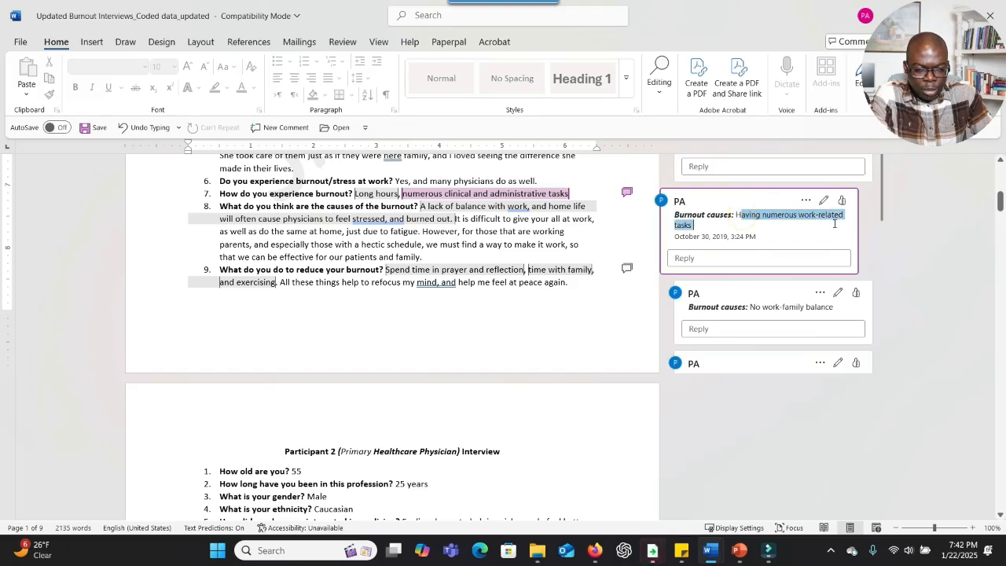
- Examine the coded comments on Participant 2's interview, comparing the work-related tasks and family vacation codes with their highlighted passages
{"action": "scroll", "coordinate": [835, 223], "scroll_direction": "down", "scroll_amount": 5}
{"action": "scroll", "coordinate": [692, 415], "scroll_direction": "down", "scroll_amount": 3}
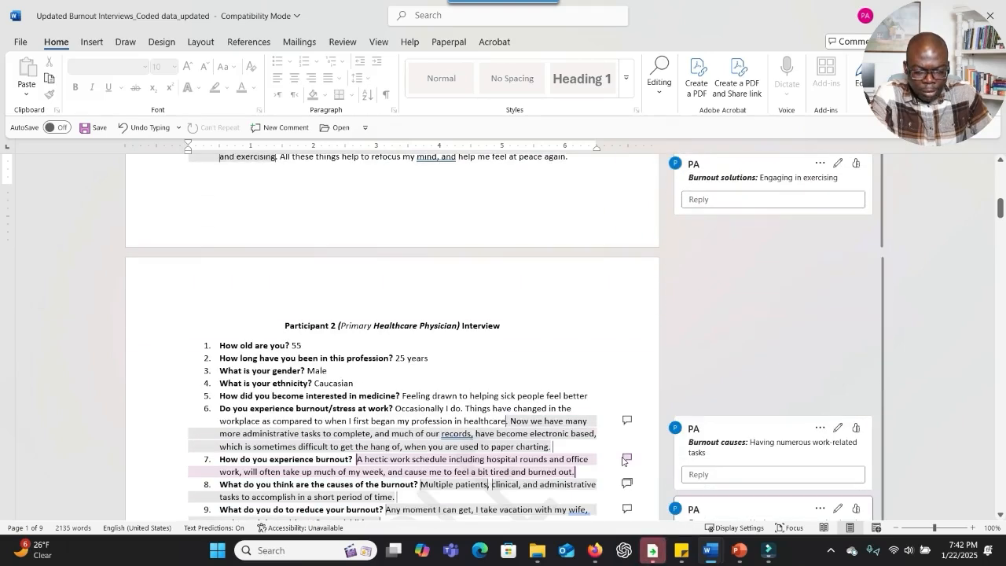
{"action": "scroll", "coordinate": [603, 442], "scroll_direction": "down", "scroll_amount": 1}
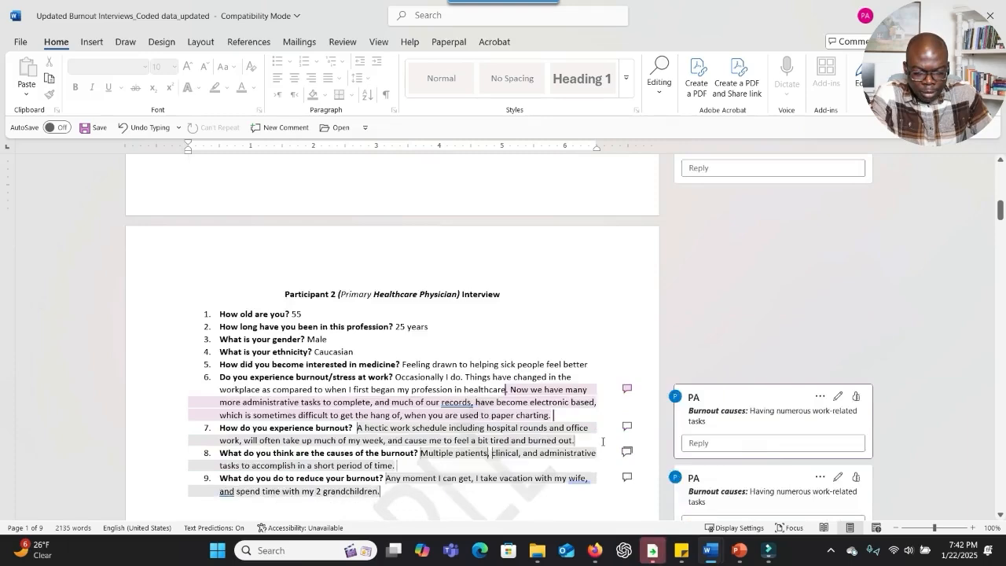
{"action": "scroll", "coordinate": [603, 441], "scroll_direction": "down", "scroll_amount": 1}
{"action": "left_click", "coordinate": [762, 379]}
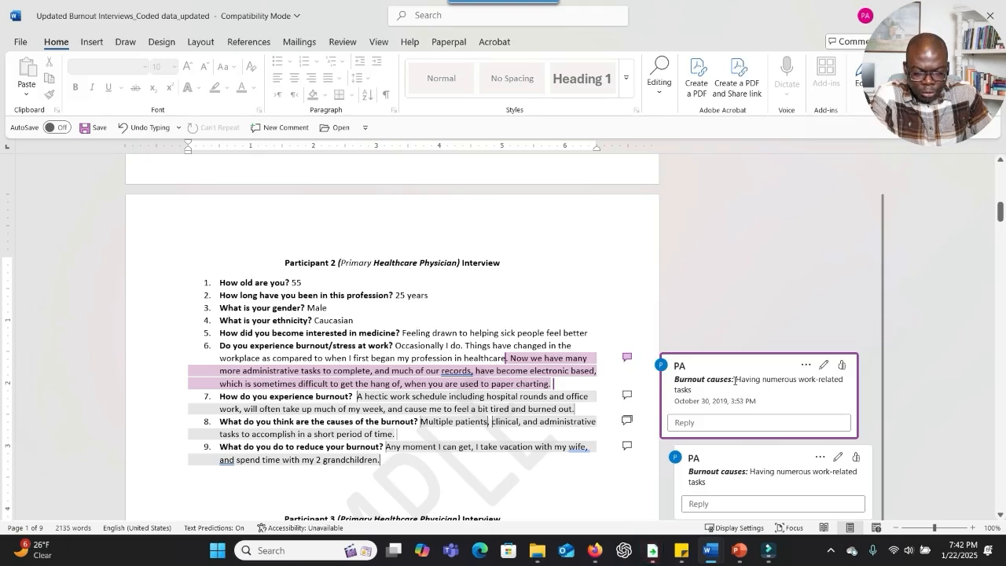
{"action": "left_click_drag", "start_coordinate": [736, 381], "coordinate": [747, 394]}
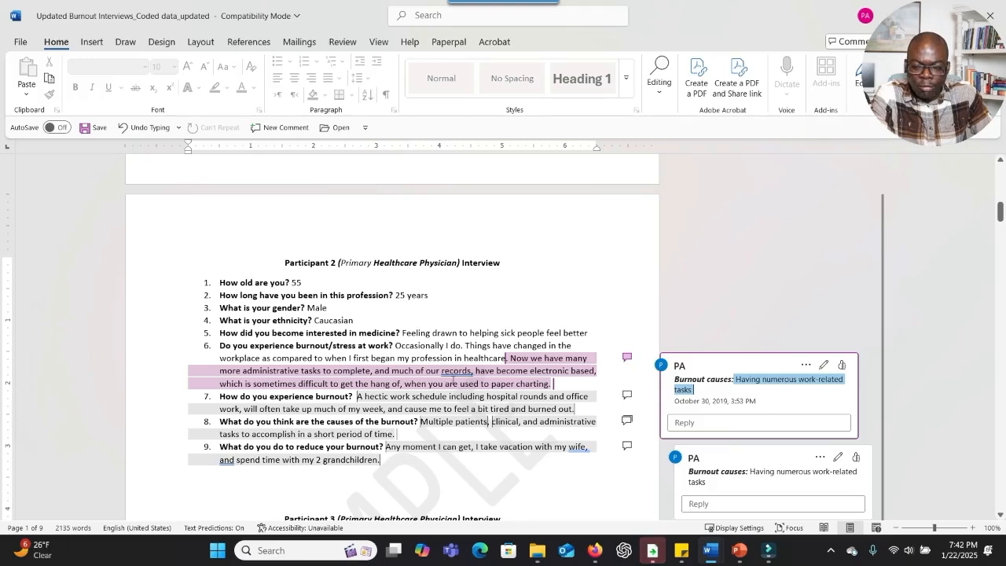
{"action": "scroll", "coordinate": [472, 381], "scroll_direction": "down", "scroll_amount": 8}
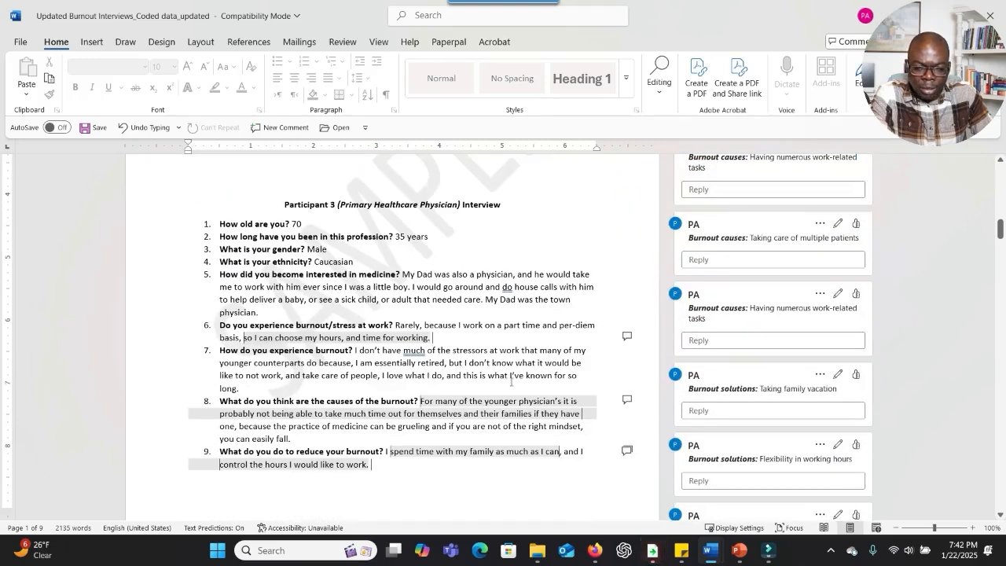
{"action": "left_click", "coordinate": [729, 353]}
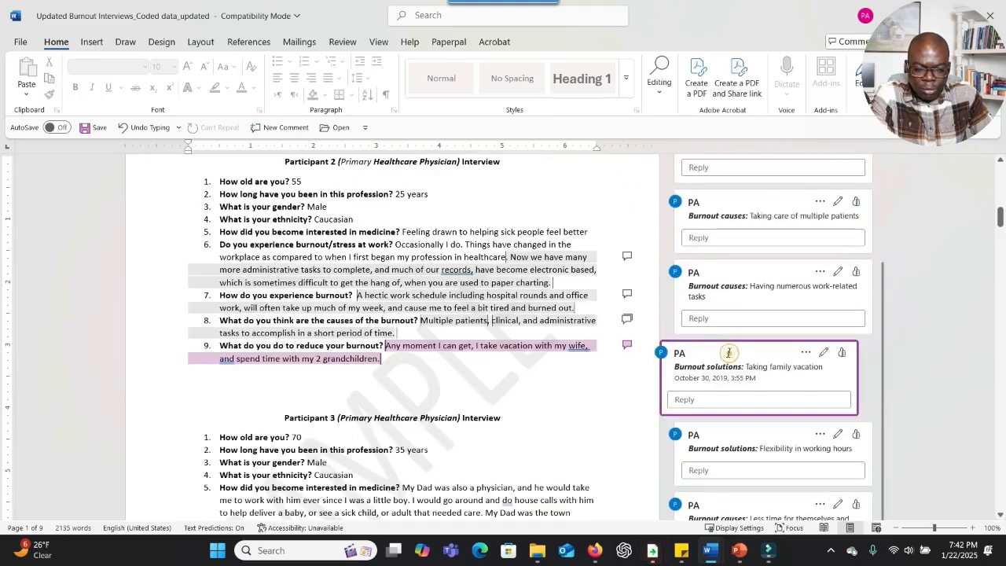
{"action": "left_click_drag", "start_coordinate": [747, 368], "coordinate": [826, 371]}
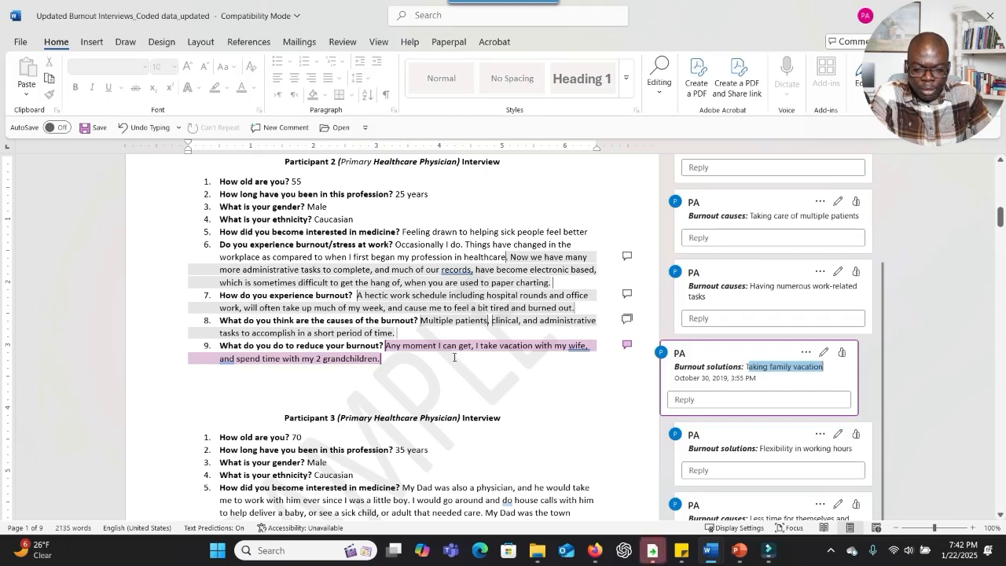
- Look through the coded interviews of Participants 3 to 5 and the compiled code list under "Categorize codes"
{"action": "scroll", "coordinate": [455, 358], "scroll_direction": "down", "scroll_amount": 10}
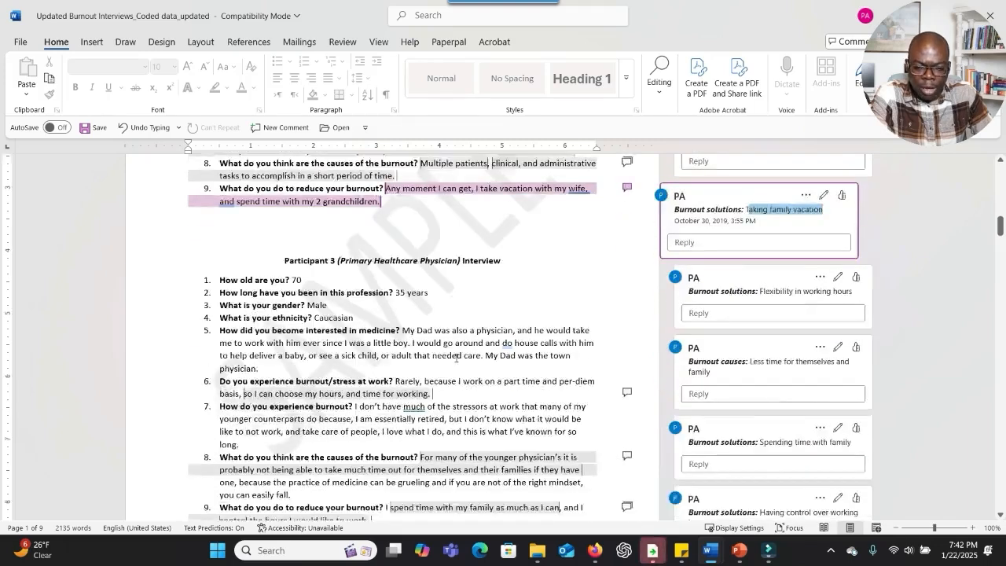
{"action": "scroll", "coordinate": [457, 359], "scroll_direction": "down", "scroll_amount": 15}
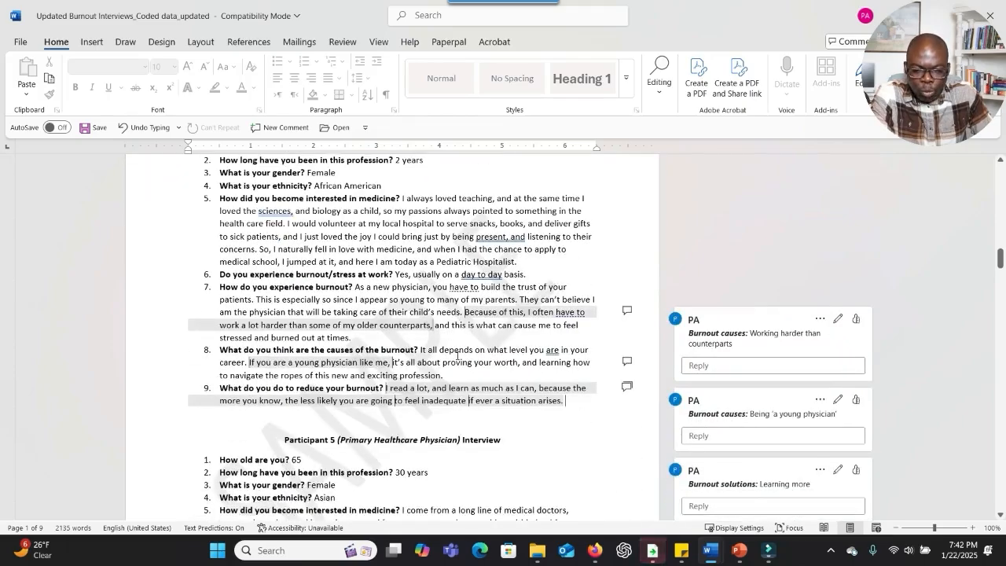
{"action": "scroll", "coordinate": [457, 359], "scroll_direction": "down", "scroll_amount": 15}
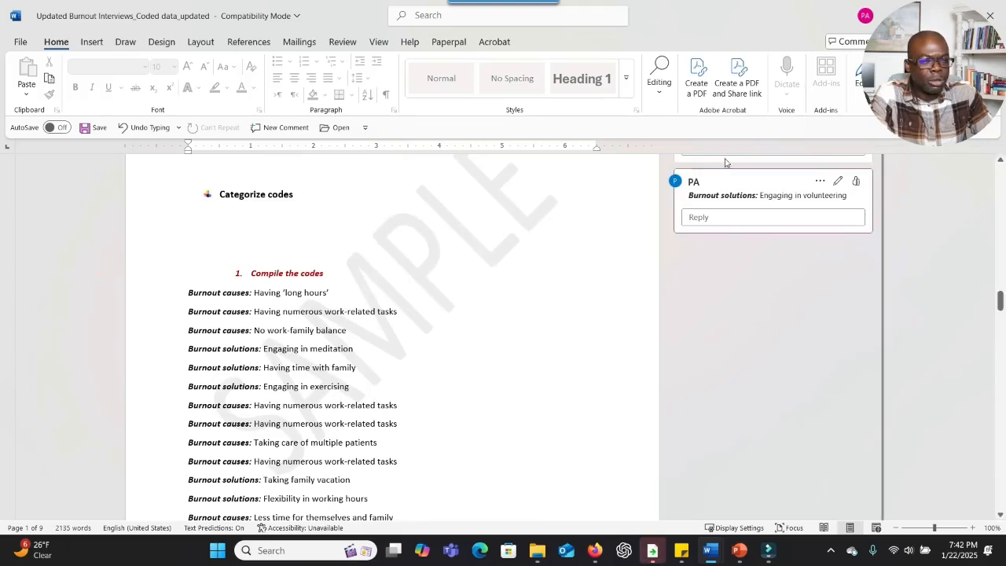
{"action": "scroll", "coordinate": [622, 290], "scroll_direction": "down", "scroll_amount": 1}
{"action": "scroll", "coordinate": [616, 234], "scroll_direction": "up", "scroll_amount": 5}
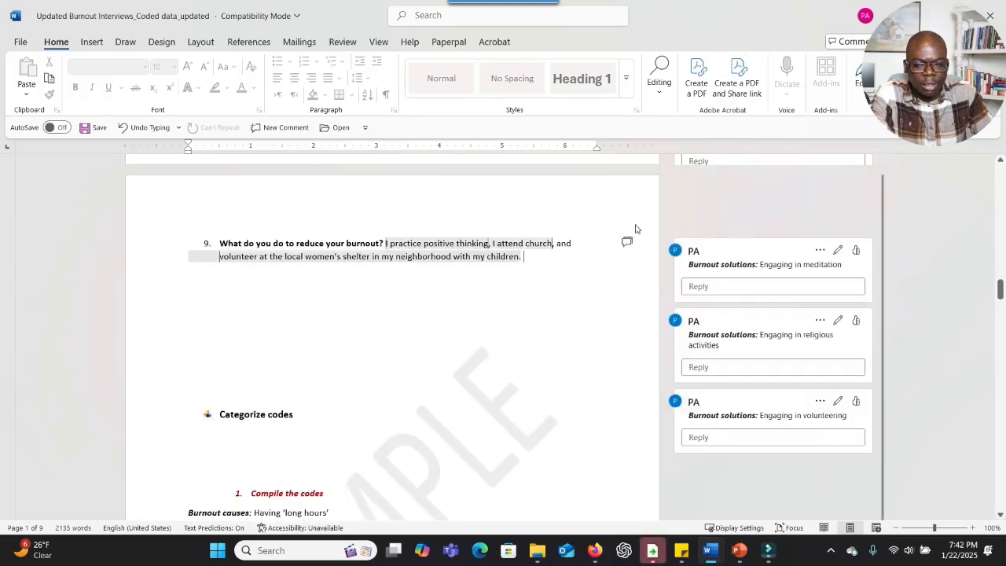
{"action": "scroll", "coordinate": [871, 303], "scroll_direction": "up", "scroll_amount": 1}
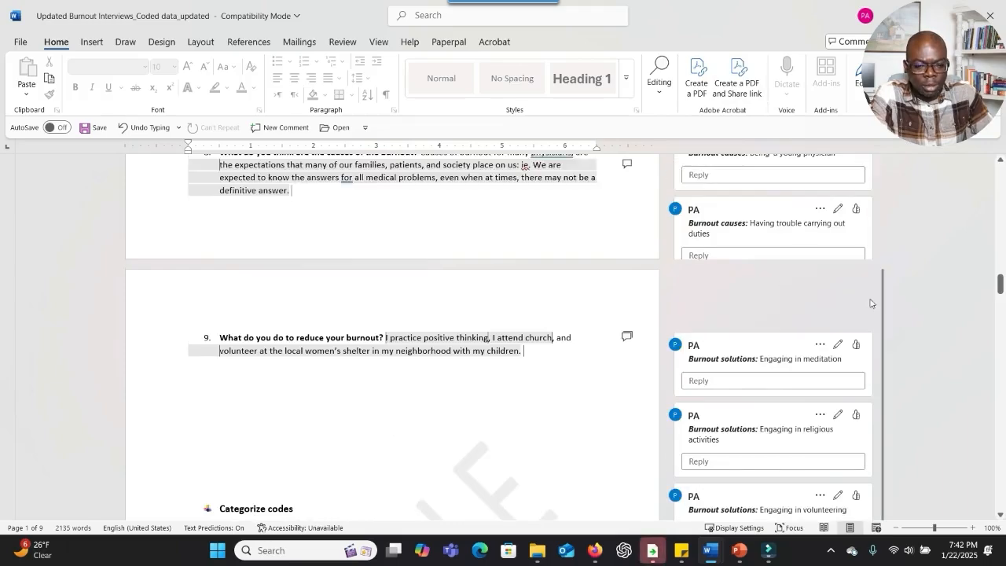
- Switch to Document7 and look through the coded interviews from Participant 1 to Participant 5
{"action": "left_click_drag", "start_coordinate": [994, 281], "coordinate": [1002, 165]}
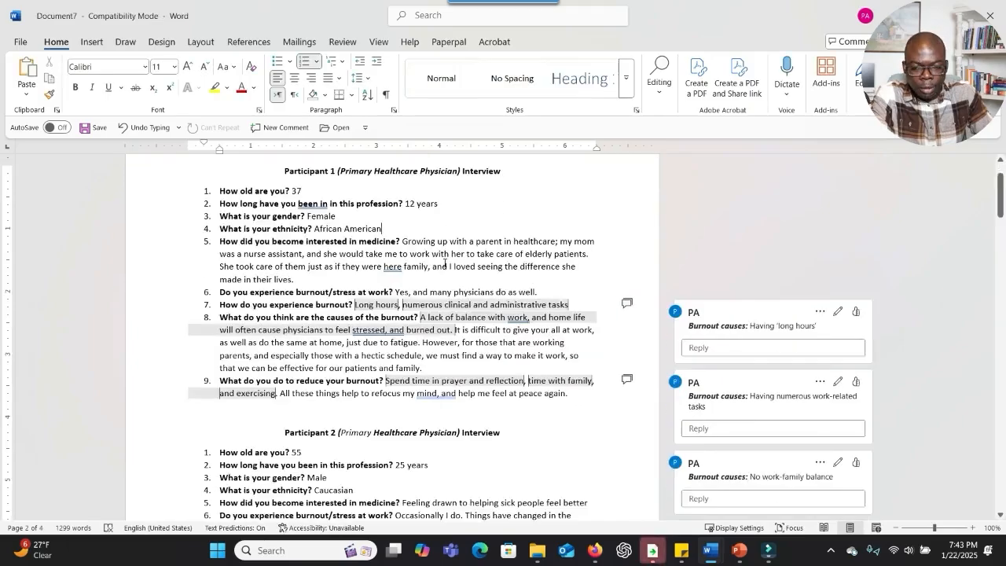
{"action": "scroll", "coordinate": [442, 270], "scroll_direction": "down", "scroll_amount": 10}
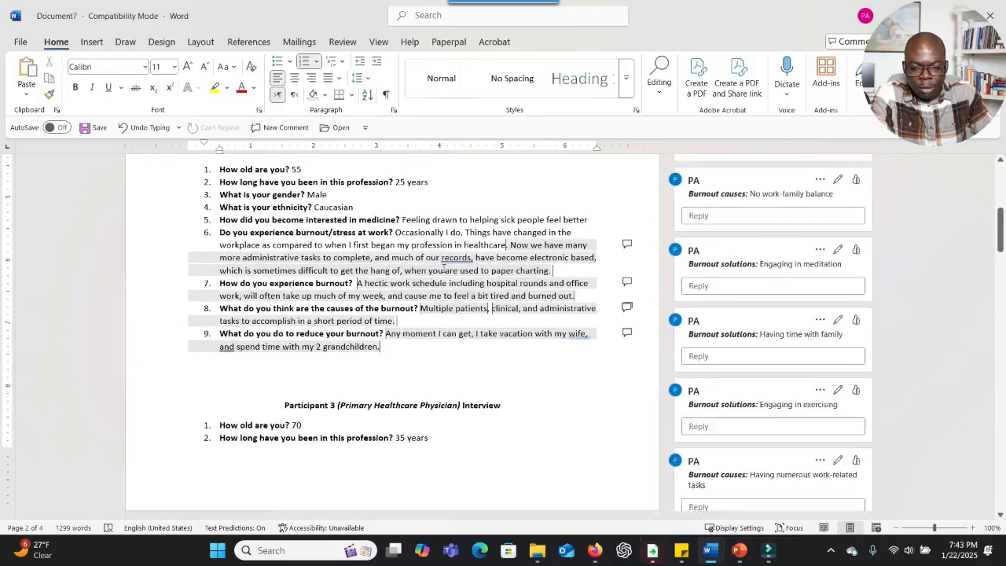
{"action": "scroll", "coordinate": [443, 269], "scroll_direction": "down", "scroll_amount": 15}
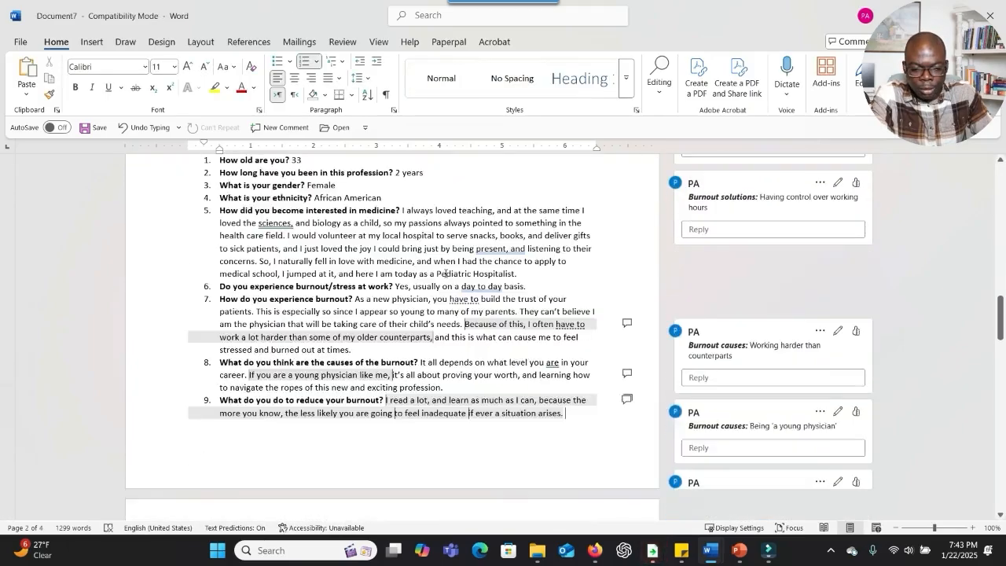
{"action": "scroll", "coordinate": [445, 273], "scroll_direction": "down", "scroll_amount": 8}
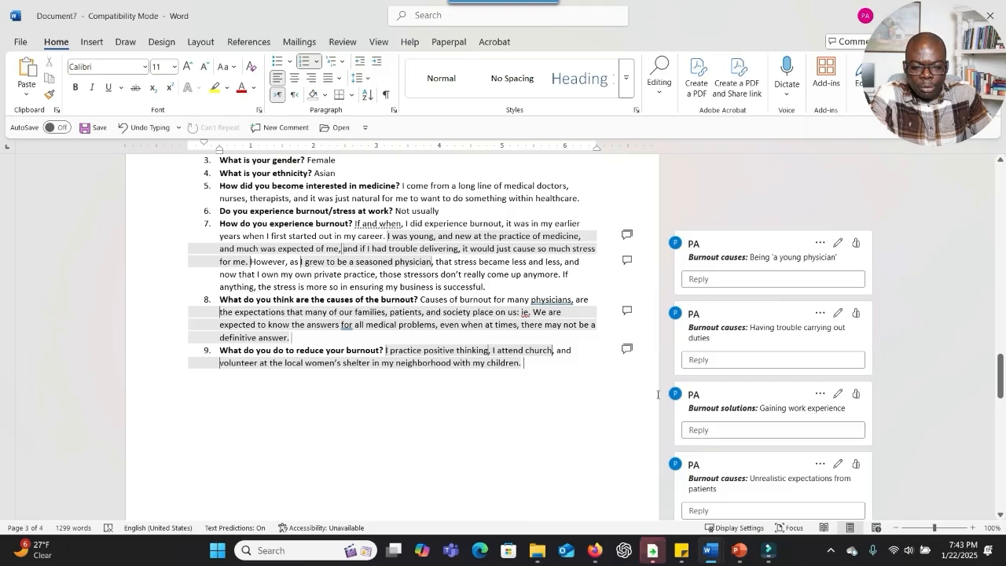
- Switch to the "6 Basic Steps of Manual Coding" presentation in PowerPoint
{"action": "mouse_move", "coordinate": [712, 554]}
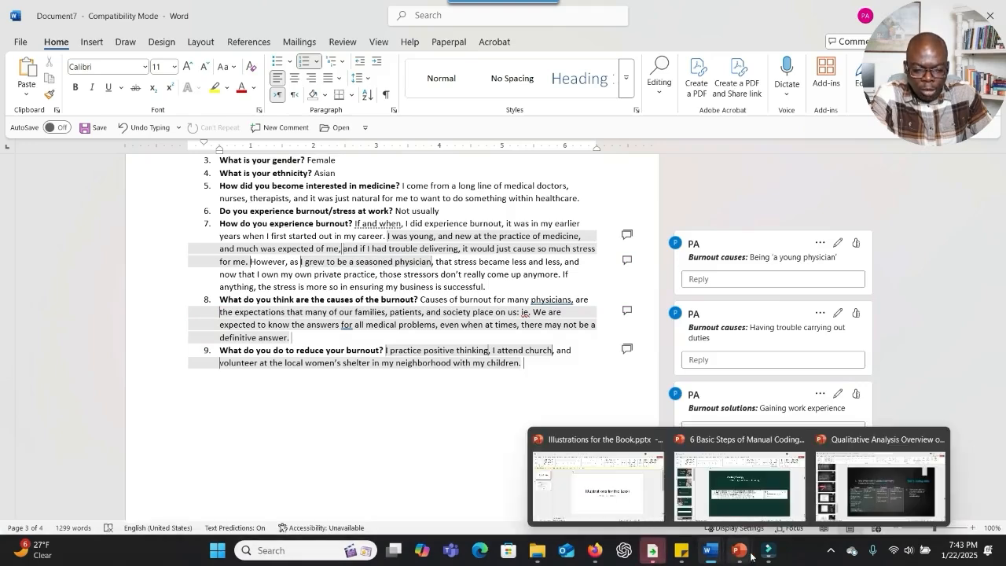
{"action": "left_click", "coordinate": [764, 508]}
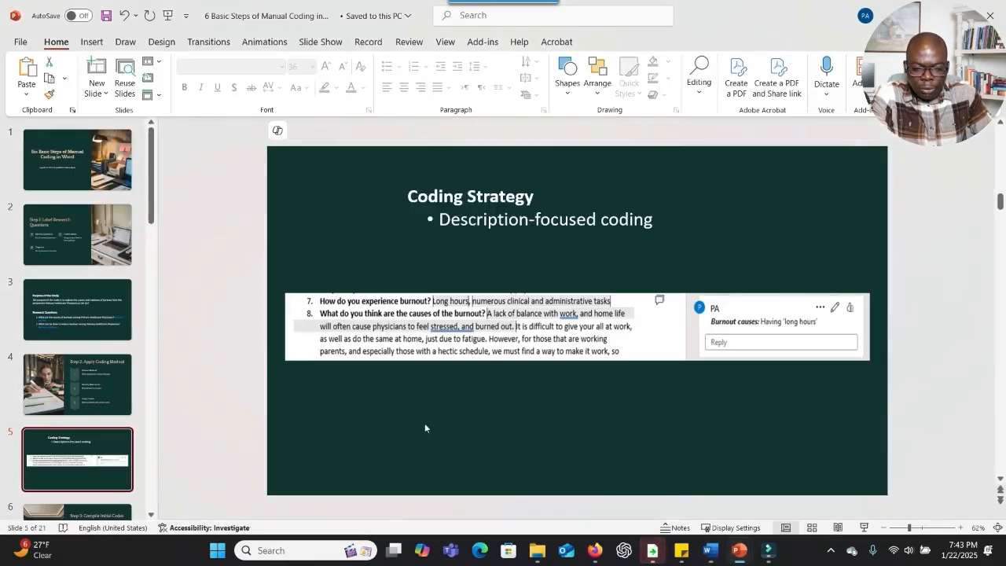
- Start the slide show and go through the slides from the title through "Step 3: Compile Initial Codes"
{"action": "left_click", "coordinate": [169, 18]}
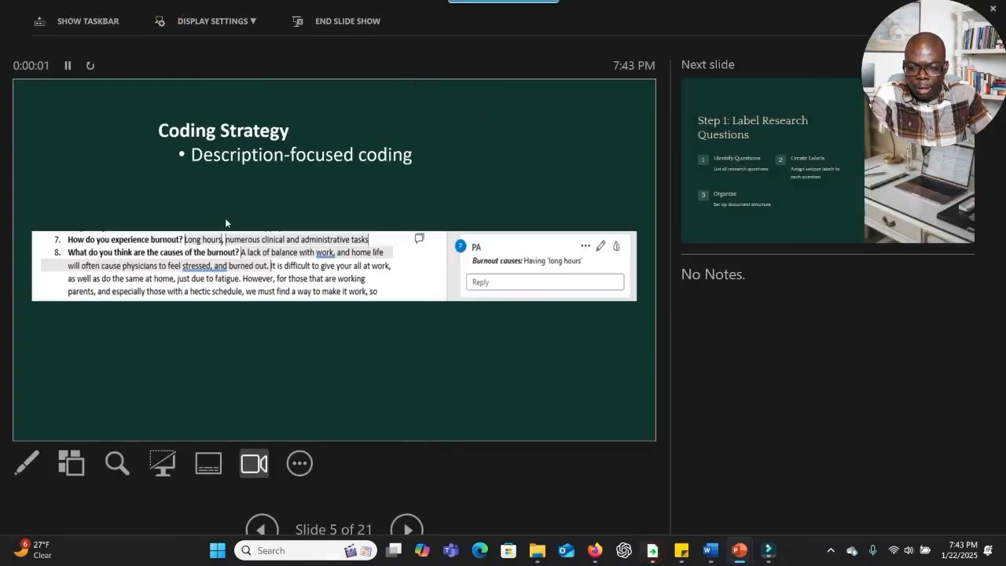
{"action": "key", "text": "Left"}
{"action": "key", "text": "Left"}
{"action": "key", "text": "Left"}
{"action": "key", "text": "Left"}
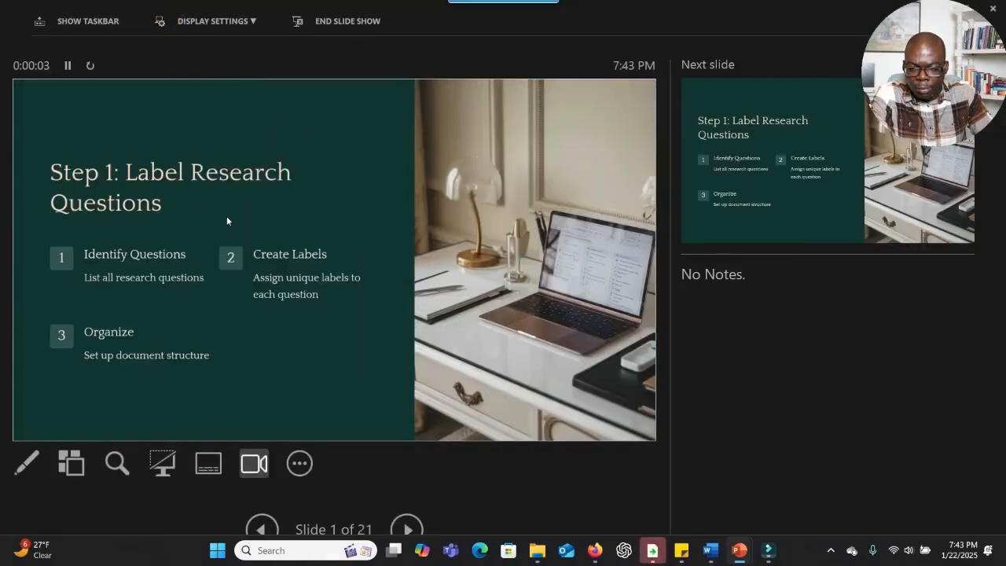
{"action": "key", "text": "Right"}
{"action": "key", "text": "Right"}
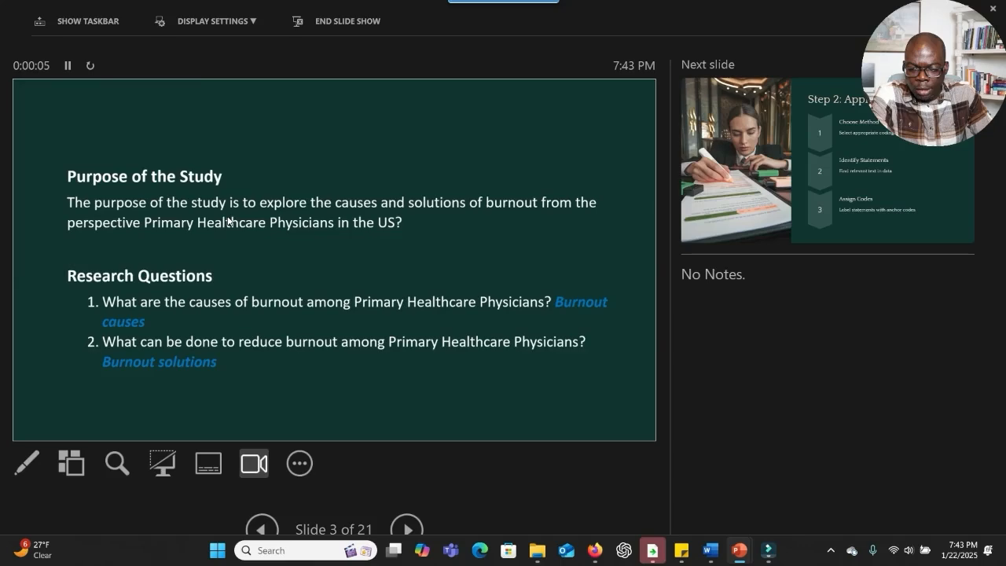
{"action": "key", "text": "Right"}
{"action": "key", "text": "Right"}
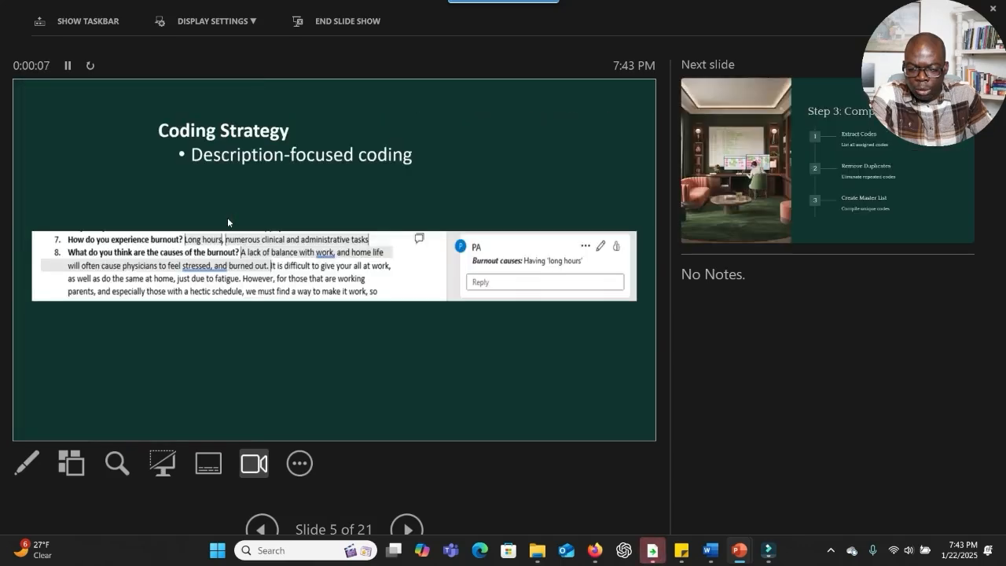
{"action": "key", "text": "Right"}
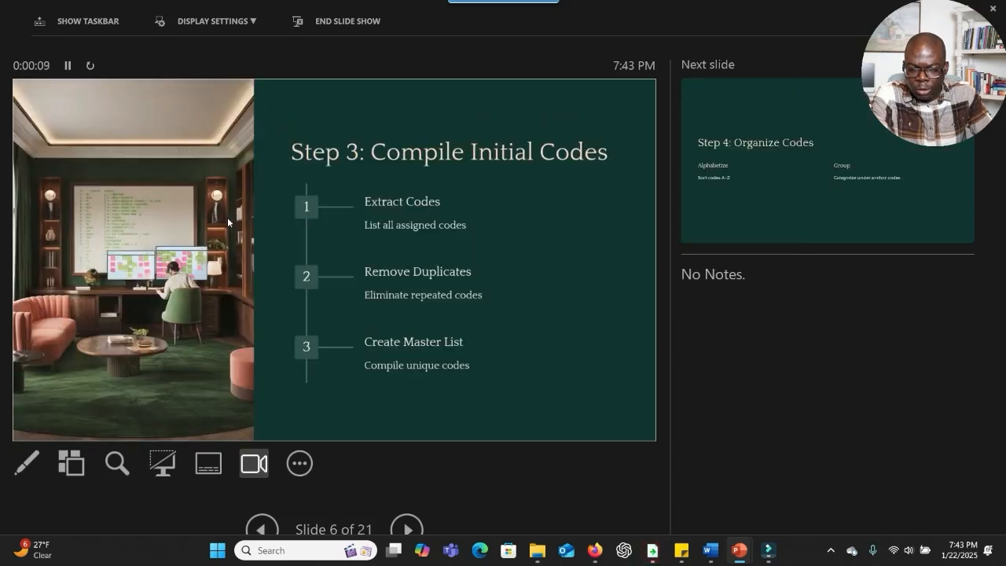
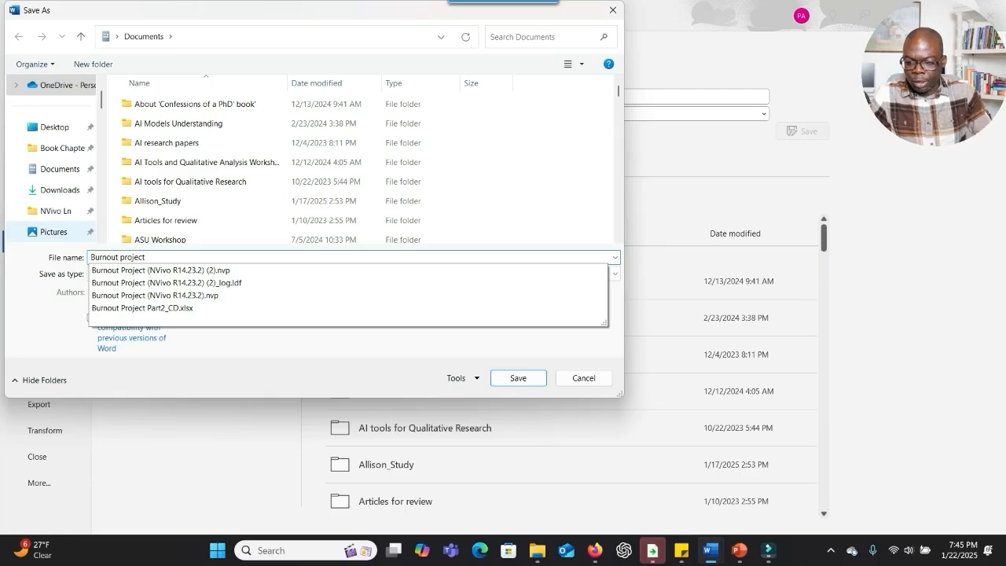
- Save the coded document to the Documents folder as a Word document named "Burnout project", accepting the file format upgrade
{"action": "left_click", "coordinate": [66, 170]}
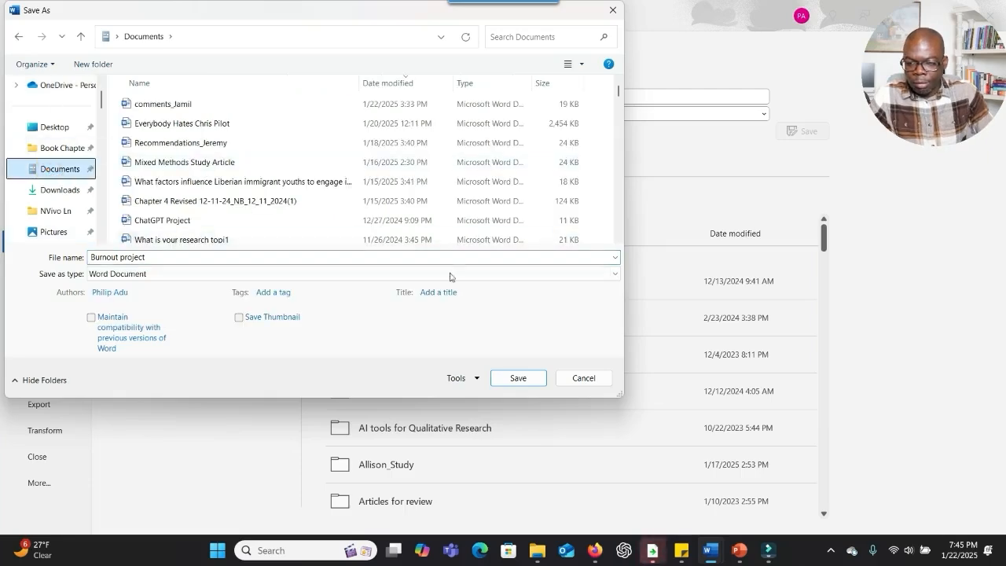
{"action": "left_click", "coordinate": [518, 378]}
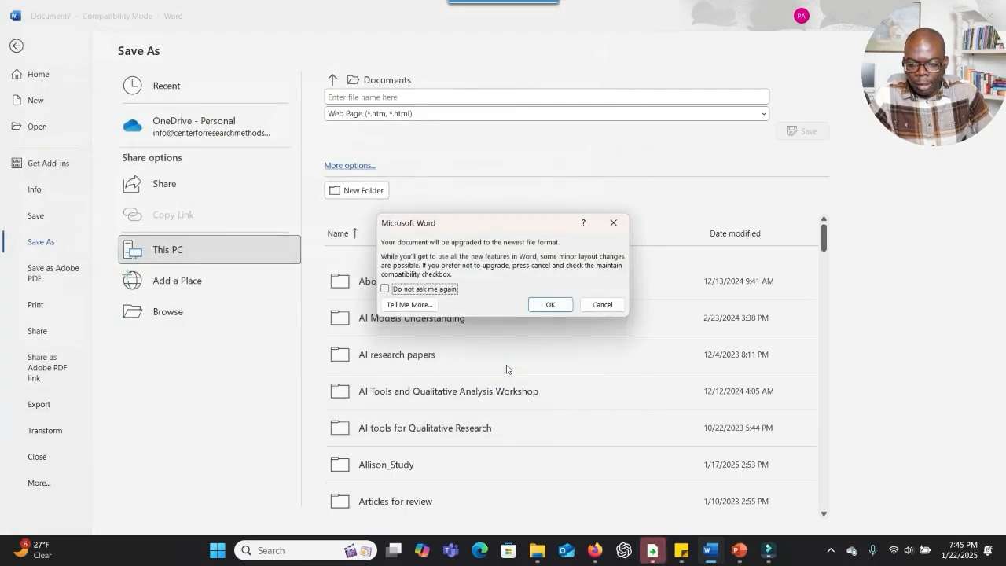
{"action": "left_click", "coordinate": [544, 304]}
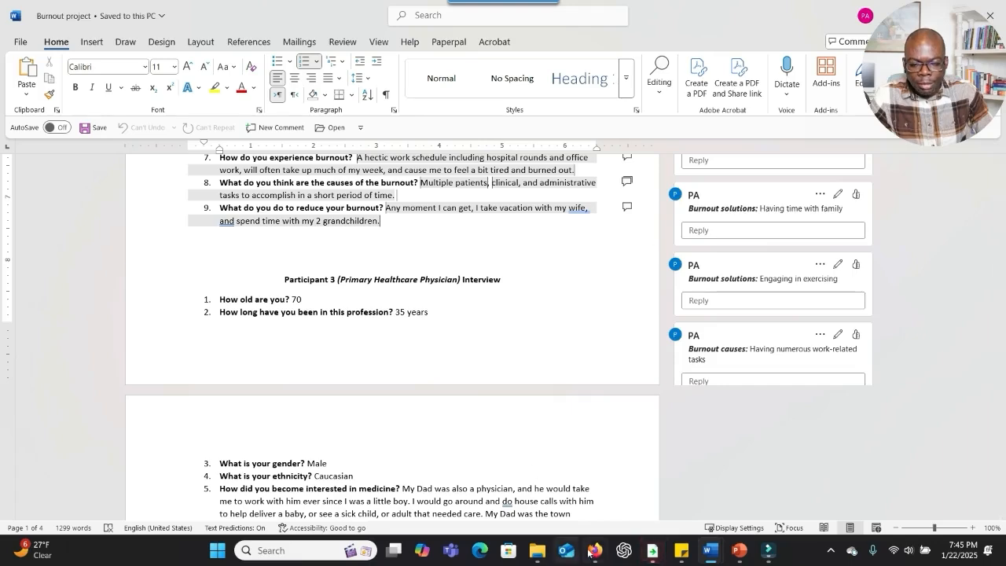
- Open Burnout project.htm through File Explorer in Firefox and look through the coded interviews and the compiled list of comments
{"action": "mouse_move", "coordinate": [595, 555]}
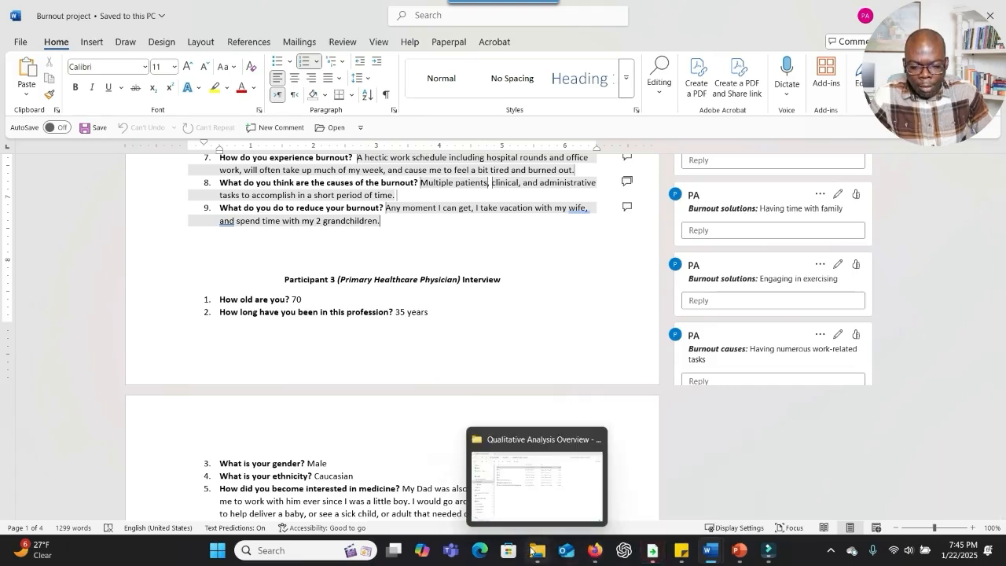
{"action": "left_click", "coordinate": [525, 507]}
{"action": "left_click_drag", "start_coordinate": [409, 12], "coordinate": [1005, 72]}
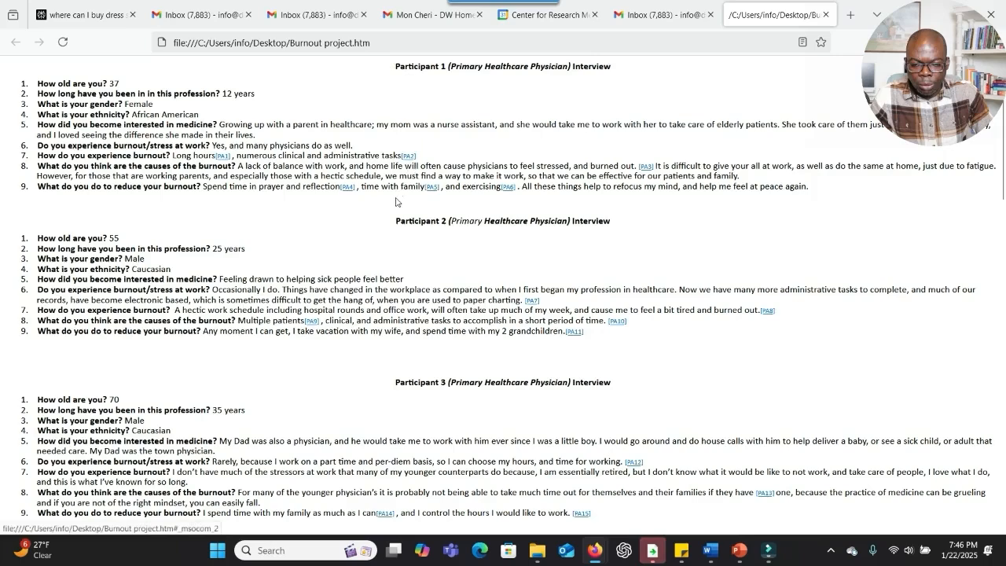
{"action": "scroll", "coordinate": [394, 212], "scroll_direction": "down", "scroll_amount": 15}
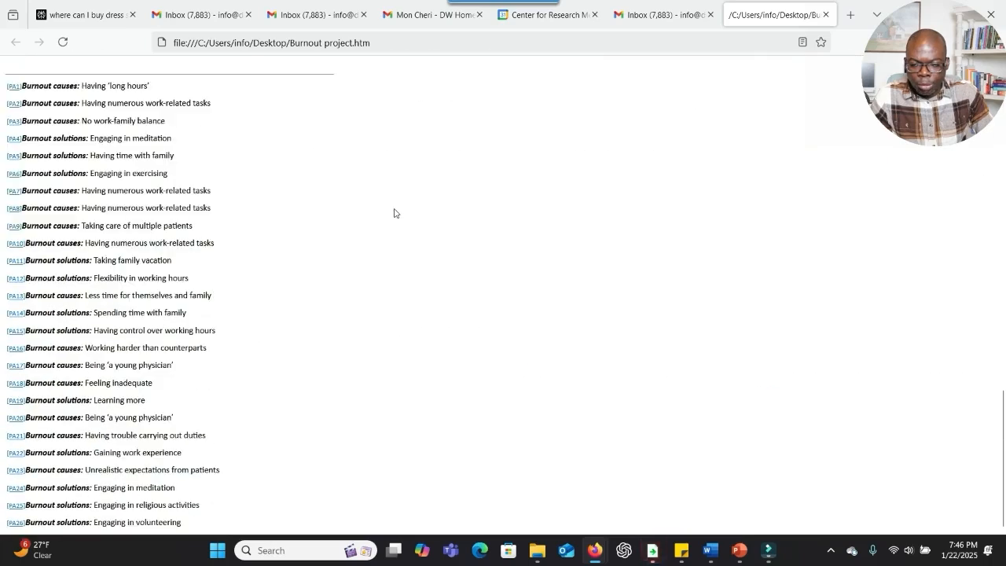
{"action": "scroll", "coordinate": [395, 211], "scroll_direction": "up", "scroll_amount": 3}
{"action": "scroll", "coordinate": [314, 200], "scroll_direction": "down", "scroll_amount": 2}
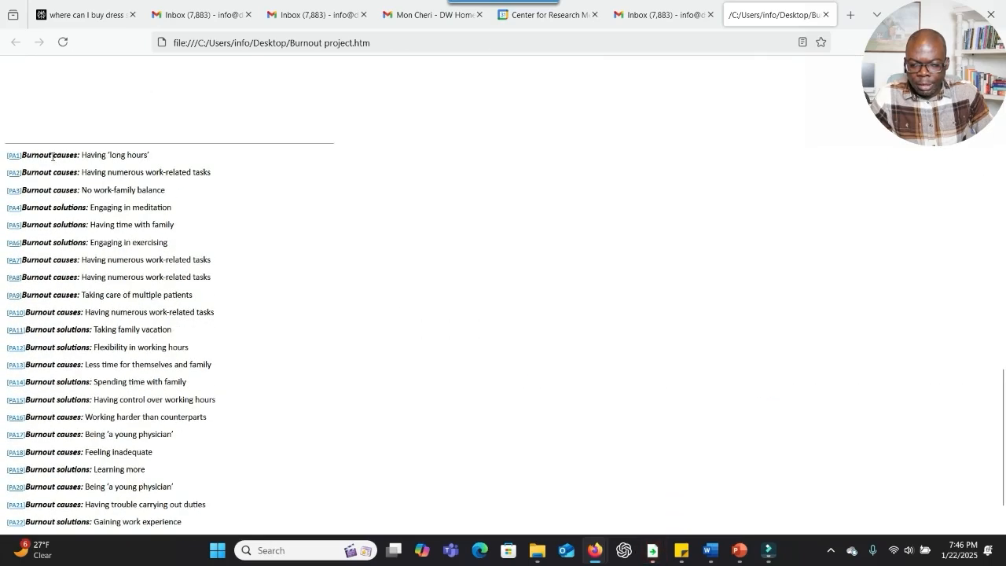
{"action": "scroll", "coordinate": [94, 205], "scroll_direction": "down", "scroll_amount": 2}
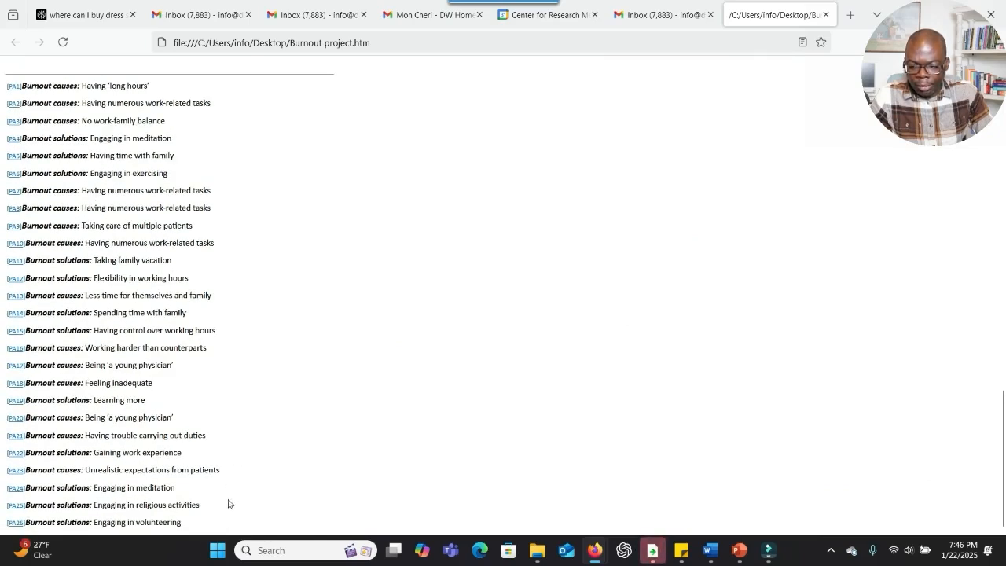
- Copy the whole list of comment codes from PA1 to PA26 at the end of the web page
{"action": "left_click_drag", "start_coordinate": [206, 527], "coordinate": [66, 84]}
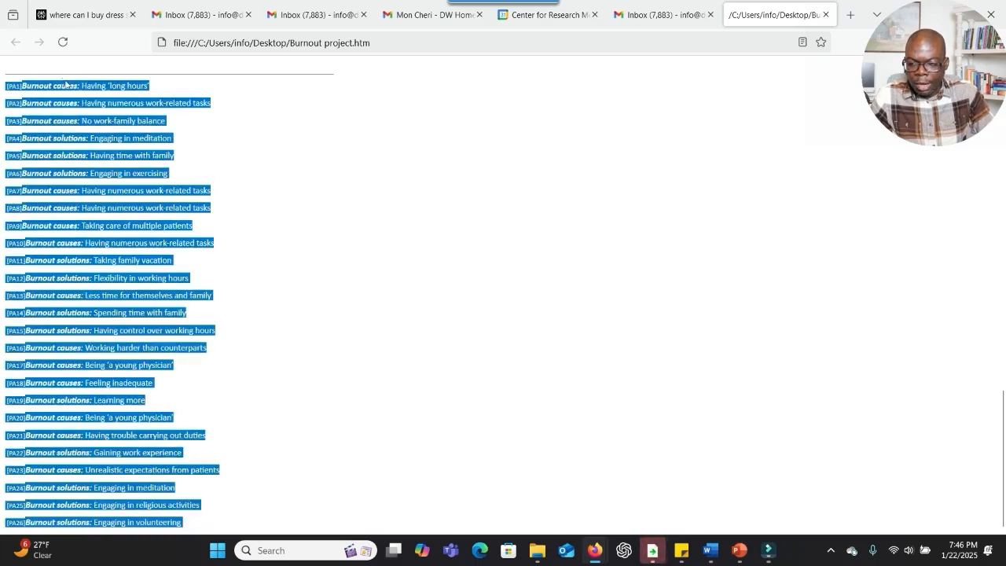
{"action": "right_click", "coordinate": [66, 83]}
{"action": "left_click", "coordinate": [82, 98]}
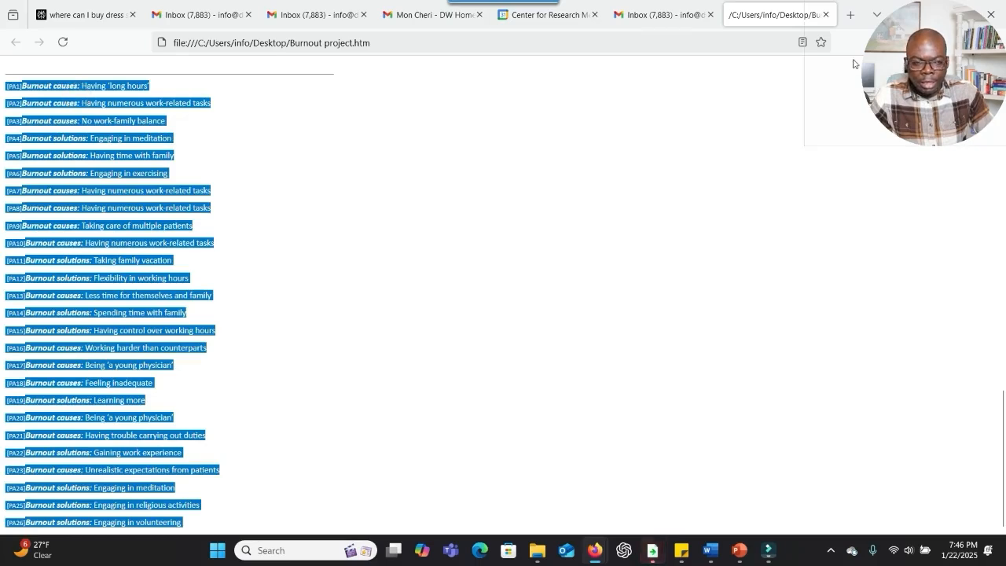
{"action": "left_click_drag", "start_coordinate": [855, 14], "coordinate": [831, 55]}
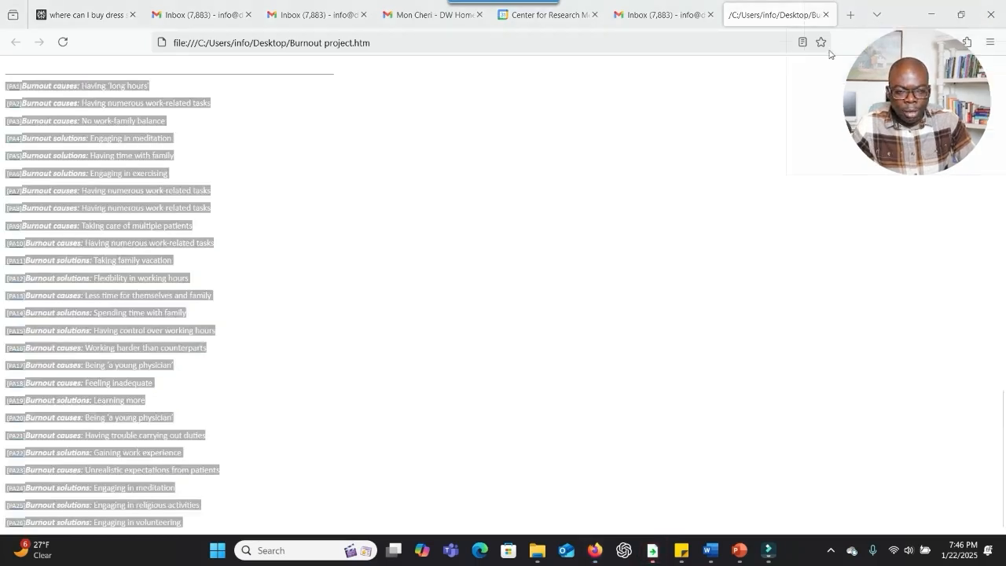
{"action": "left_click_drag", "start_coordinate": [831, 55], "coordinate": [815, 78]}
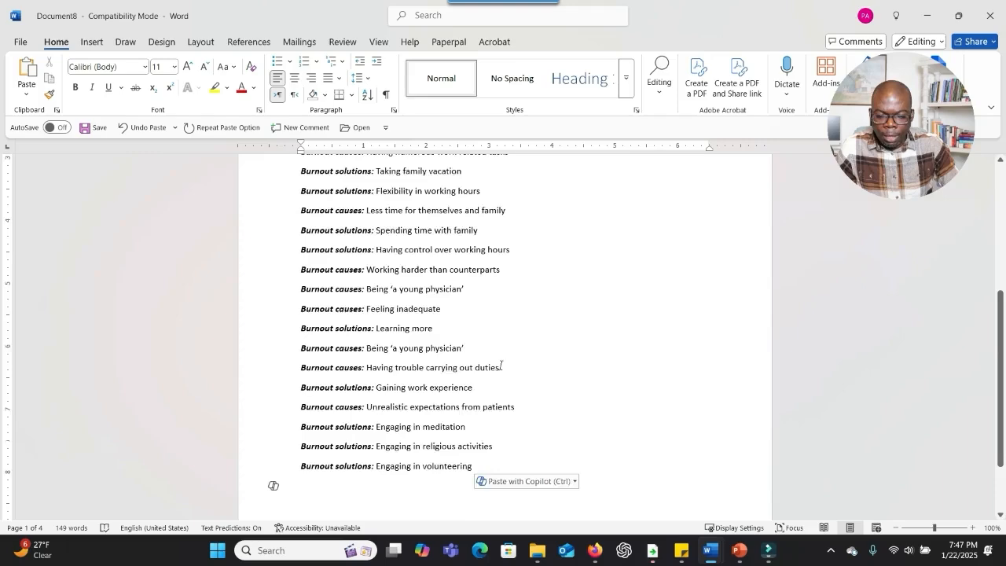
- Sort the entire pasted code list in Document8 by paragraphs as text in ascending order, without a header row
{"action": "scroll", "coordinate": [499, 363], "scroll_direction": "up", "scroll_amount": 5}
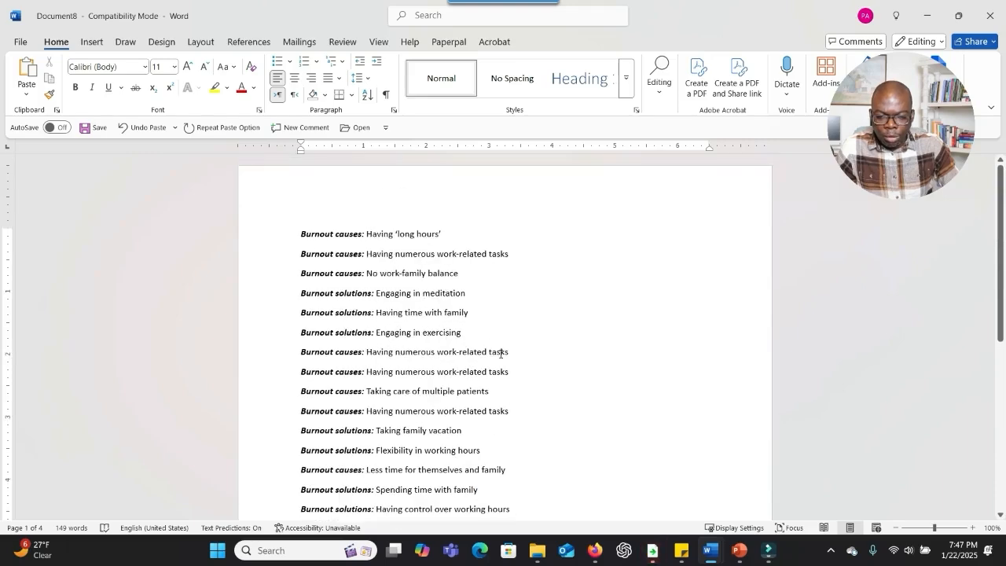
{"action": "scroll", "coordinate": [501, 354], "scroll_direction": "down", "scroll_amount": 6}
{"action": "scroll", "coordinate": [500, 356], "scroll_direction": "up", "scroll_amount": 3}
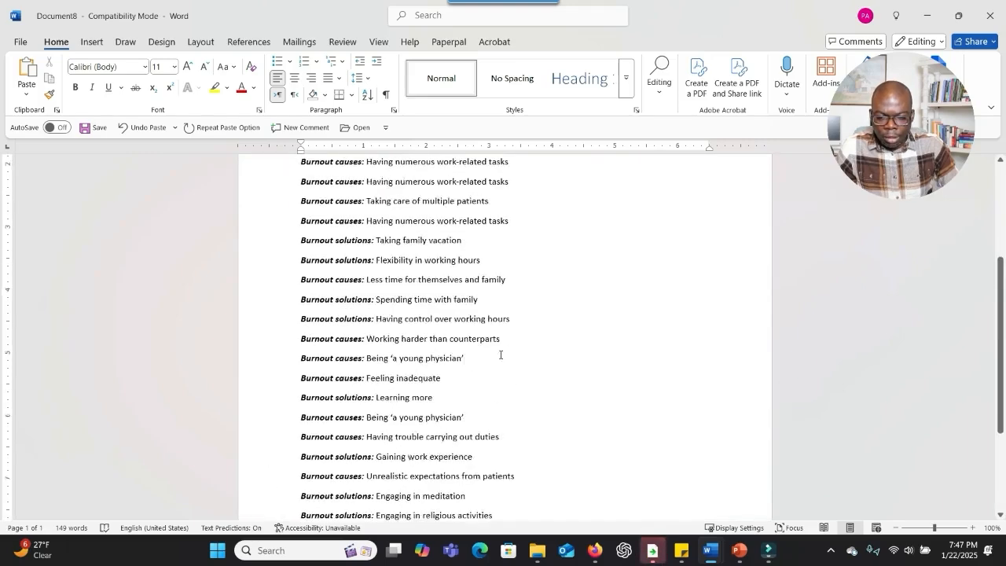
{"action": "scroll", "coordinate": [501, 355], "scroll_direction": "up", "scroll_amount": 3}
{"action": "scroll", "coordinate": [500, 354], "scroll_direction": "up", "scroll_amount": 1}
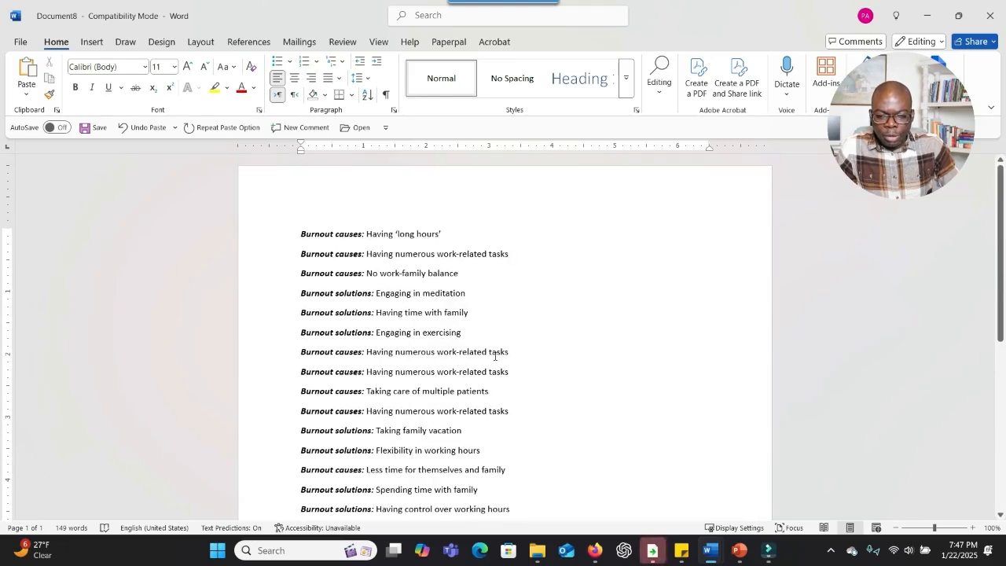
{"action": "key", "text": "ctrl+a"}
{"action": "scroll", "coordinate": [331, 249], "scroll_direction": "down", "scroll_amount": 1}
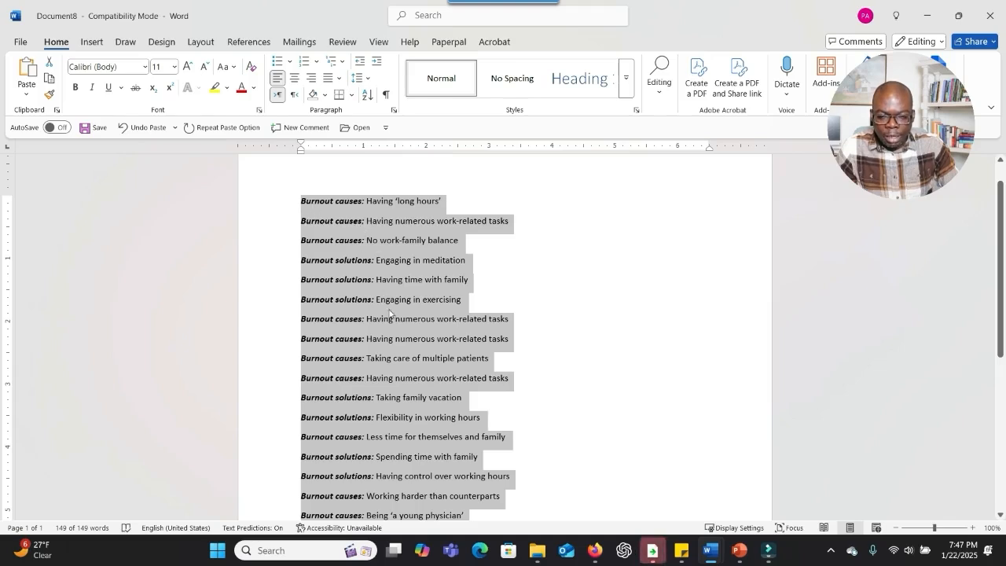
{"action": "left_click", "coordinate": [369, 98]}
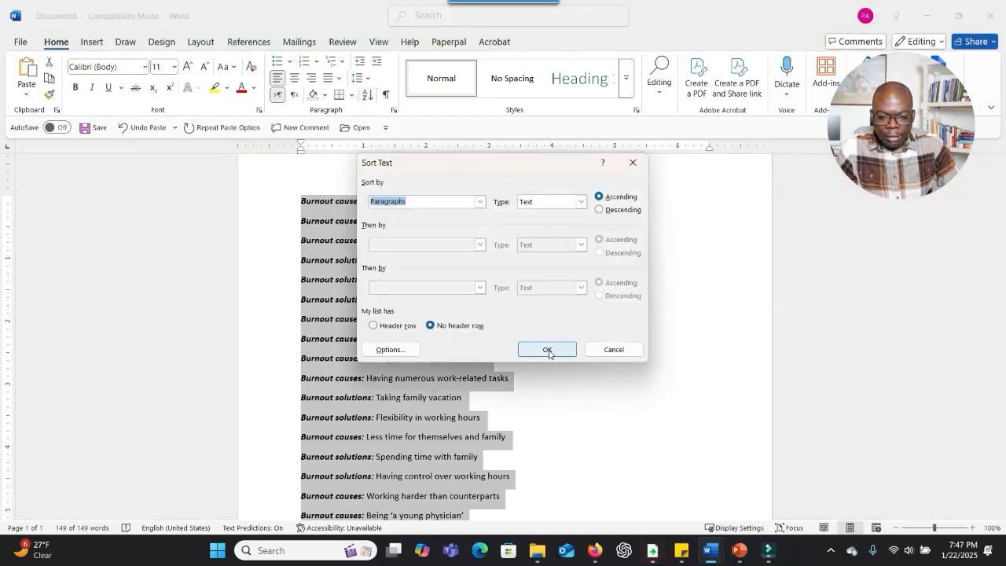
{"action": "left_click", "coordinate": [549, 351]}
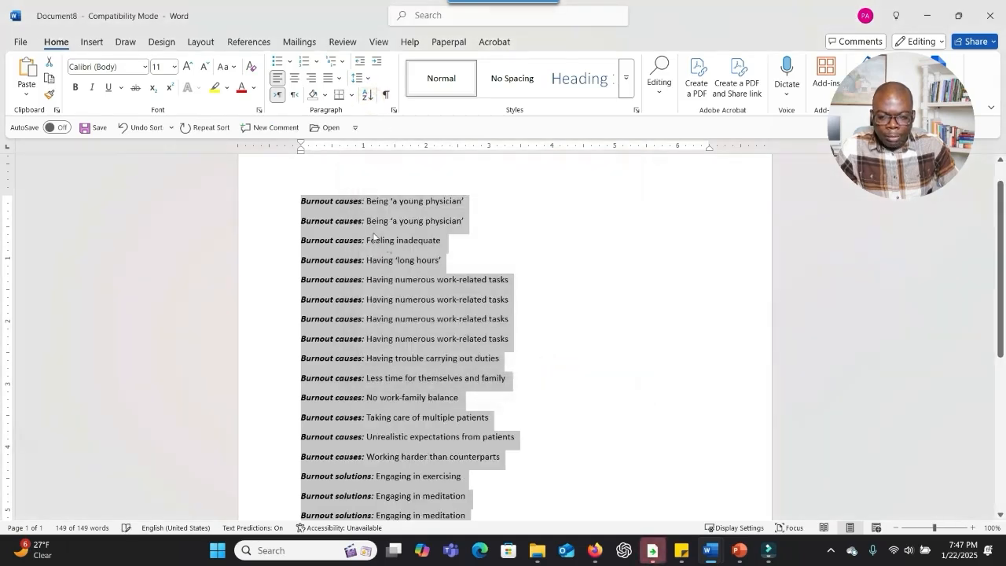
{"action": "left_click", "coordinate": [448, 242]}
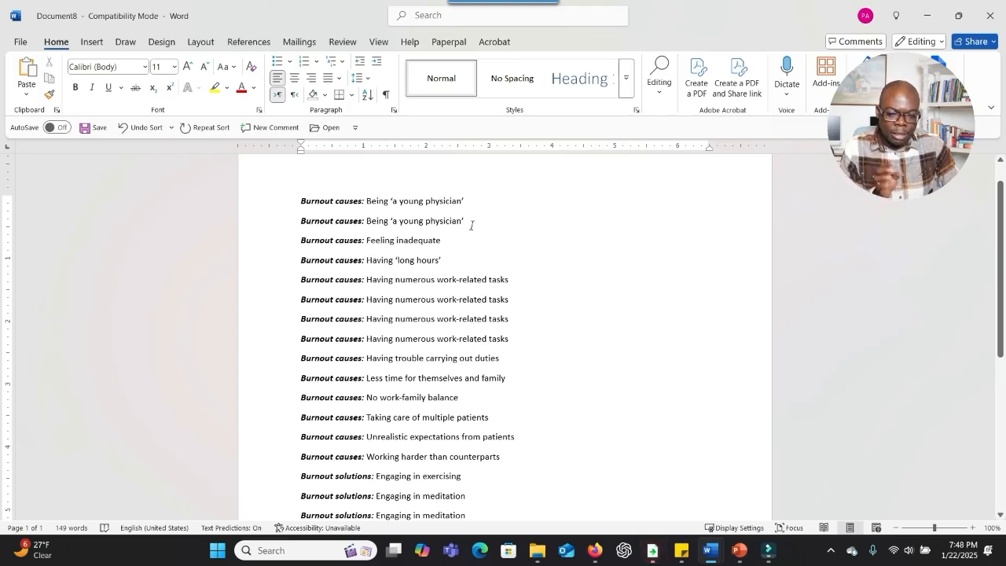
- Add the frequency (2) after the second "Being 'a young physician'" code and delete the duplicate line above it
{"action": "left_click_drag", "start_coordinate": [368, 202], "coordinate": [465, 203]}
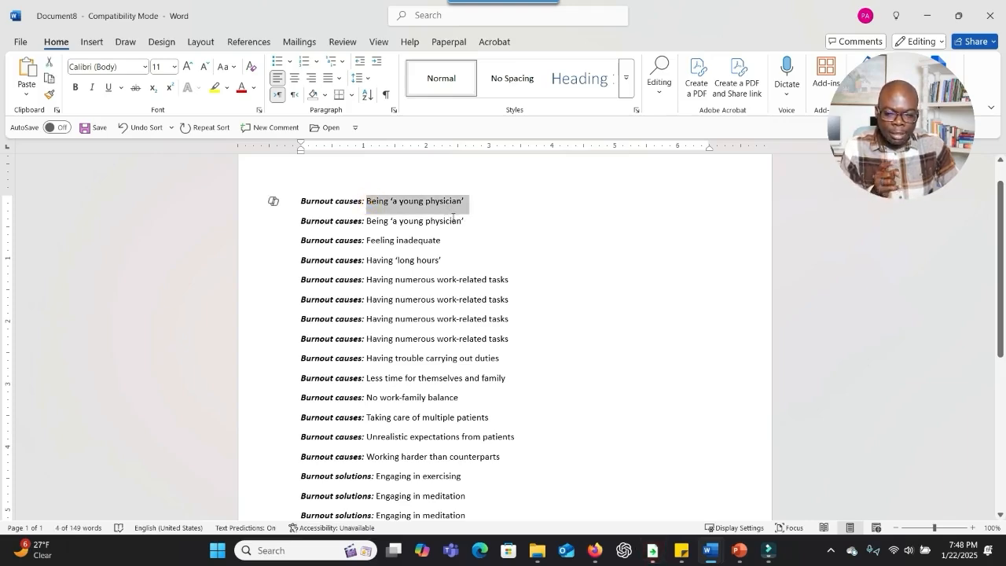
{"action": "left_click", "coordinate": [466, 222]}
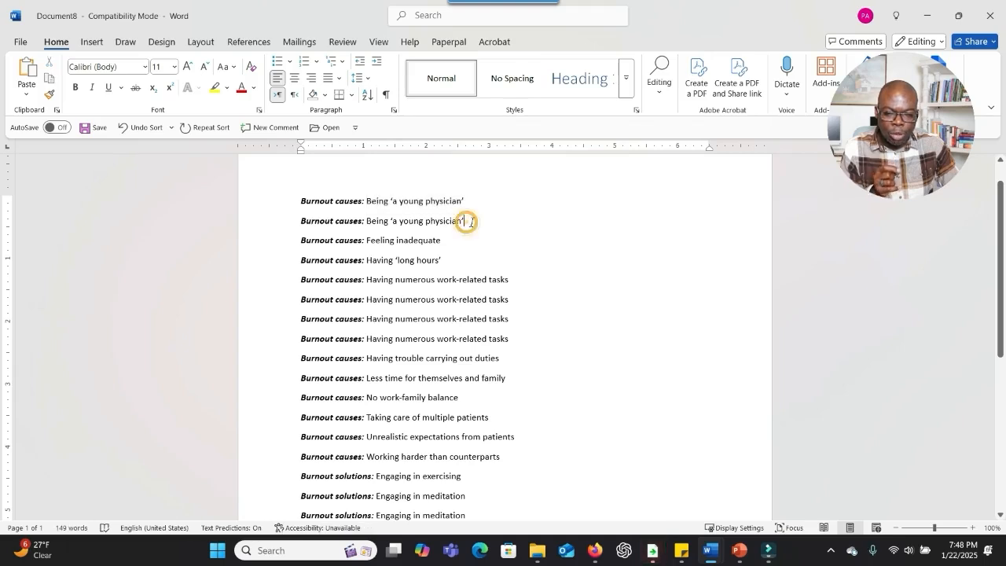
{"action": "type", "text": "("}
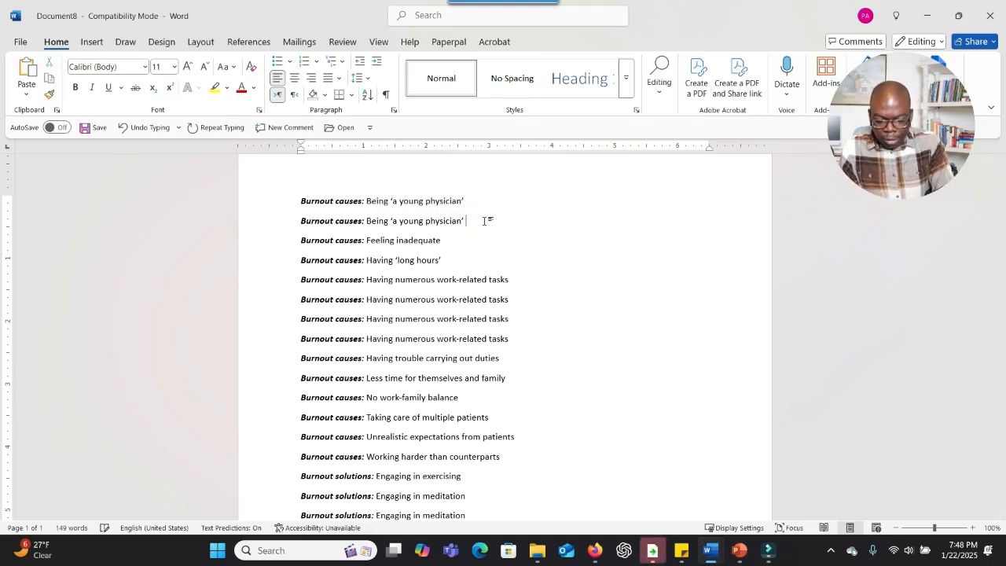
{"action": "type", "text": "2)"}
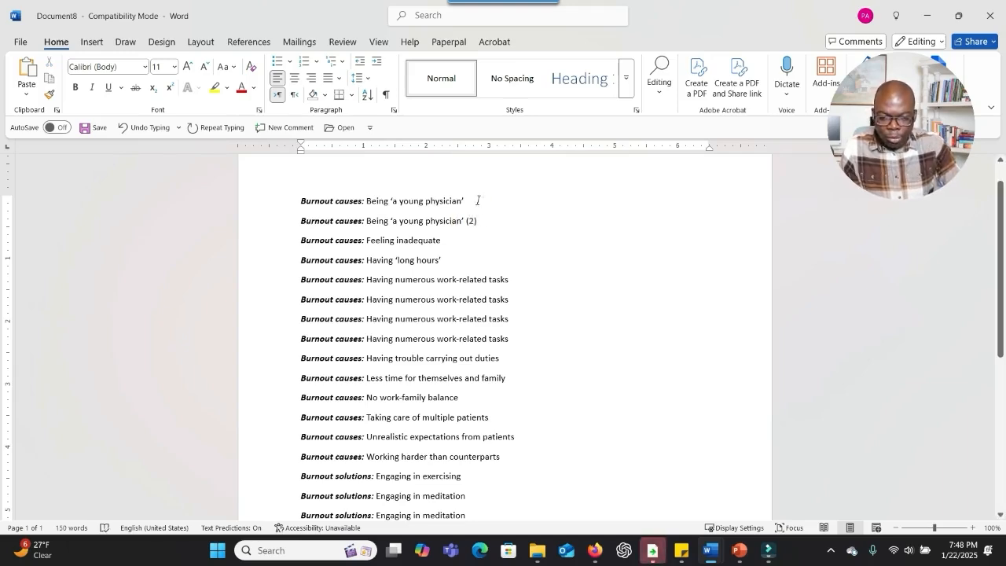
{"action": "left_click_drag", "start_coordinate": [477, 199], "coordinate": [315, 204]}
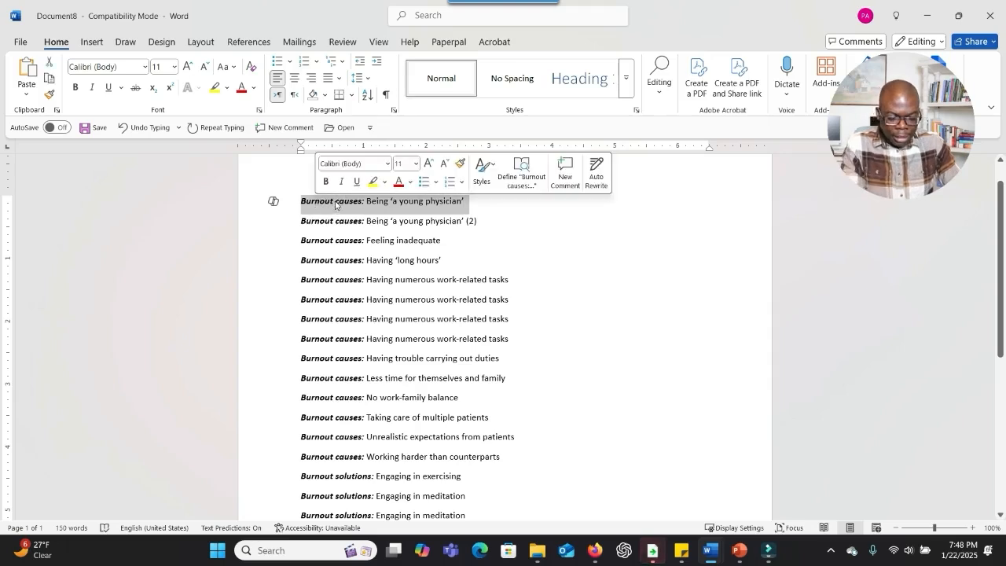
{"action": "key", "text": "Delete"}
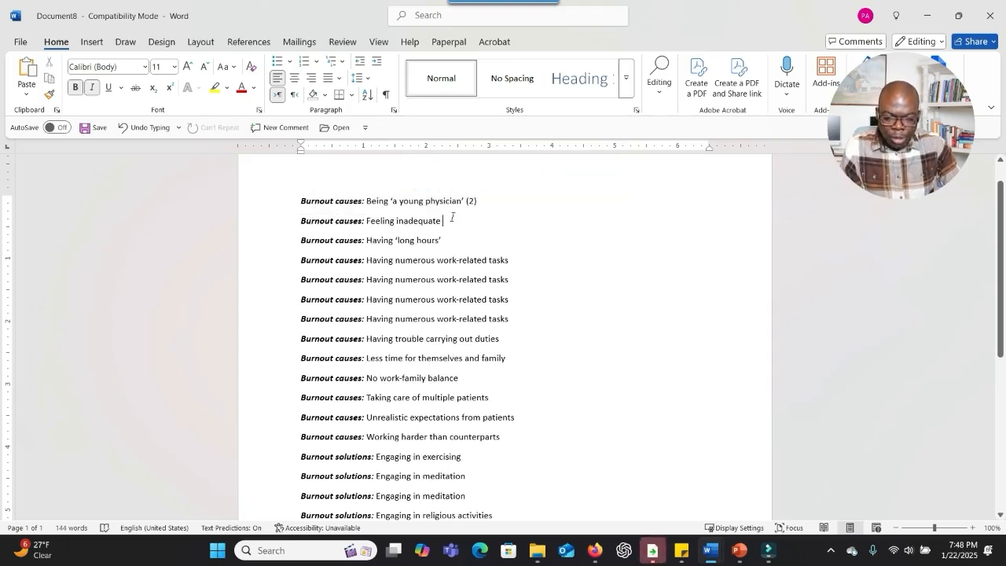
- Add the frequency (1) after "Feeling inadequate" and "Having 'long hours'", and (4) after the first "Having numerous work-related tasks"
{"action": "left_click", "coordinate": [452, 218]}
{"action": "type", "text": "(1"}
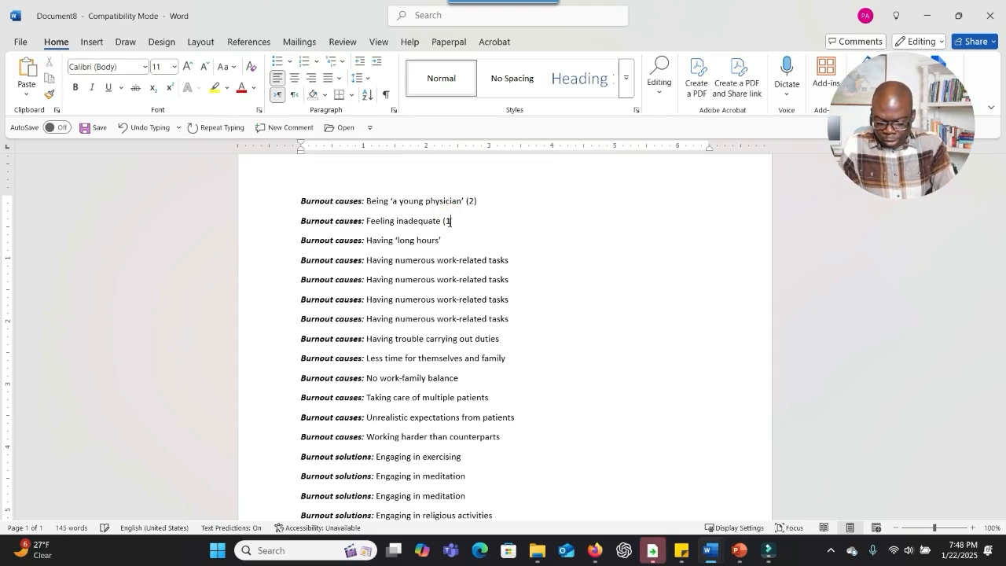
{"action": "type", "text": ")"}
{"action": "left_click", "coordinate": [458, 242]}
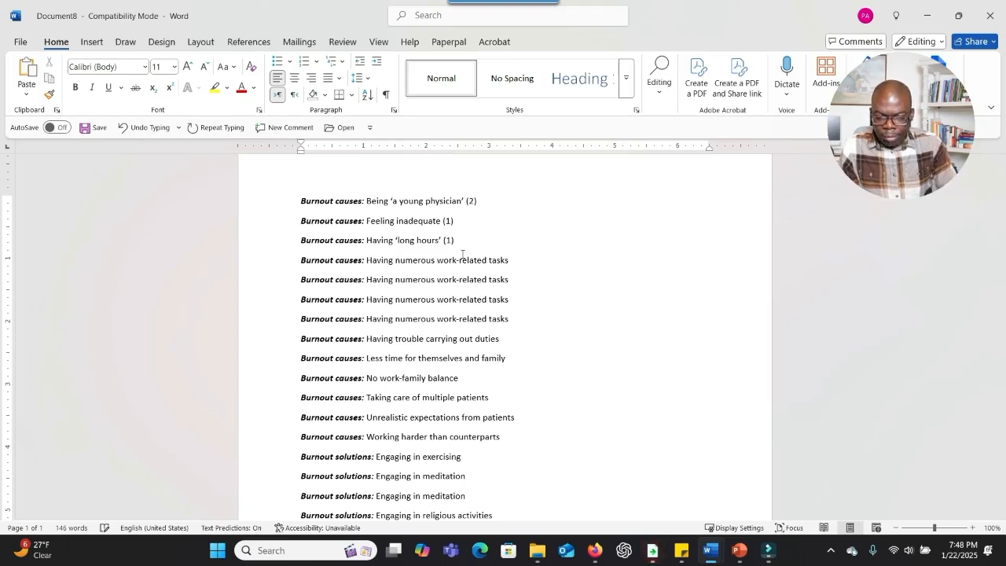
{"action": "left_click", "coordinate": [554, 263]}
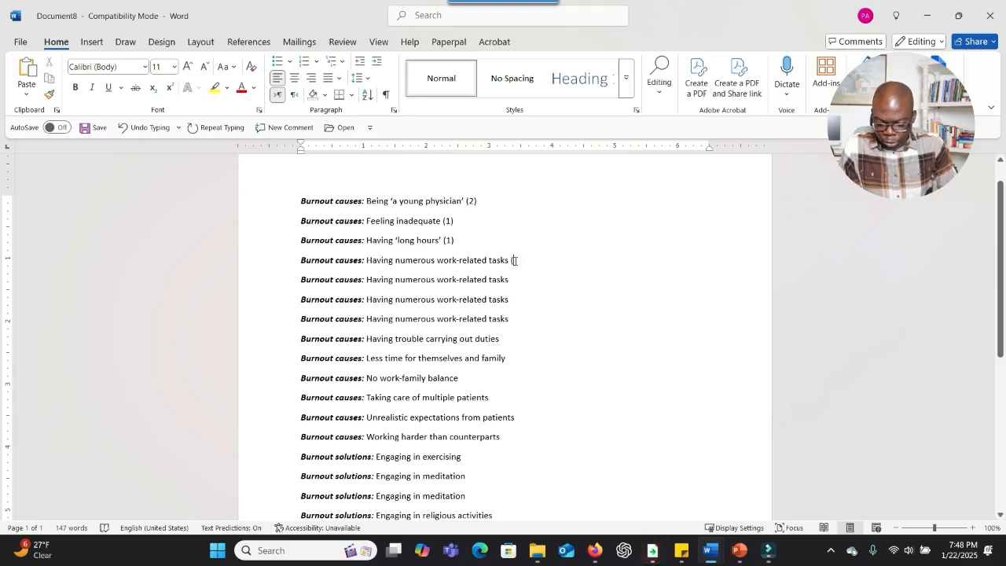
{"action": "type", "text": "4)"}
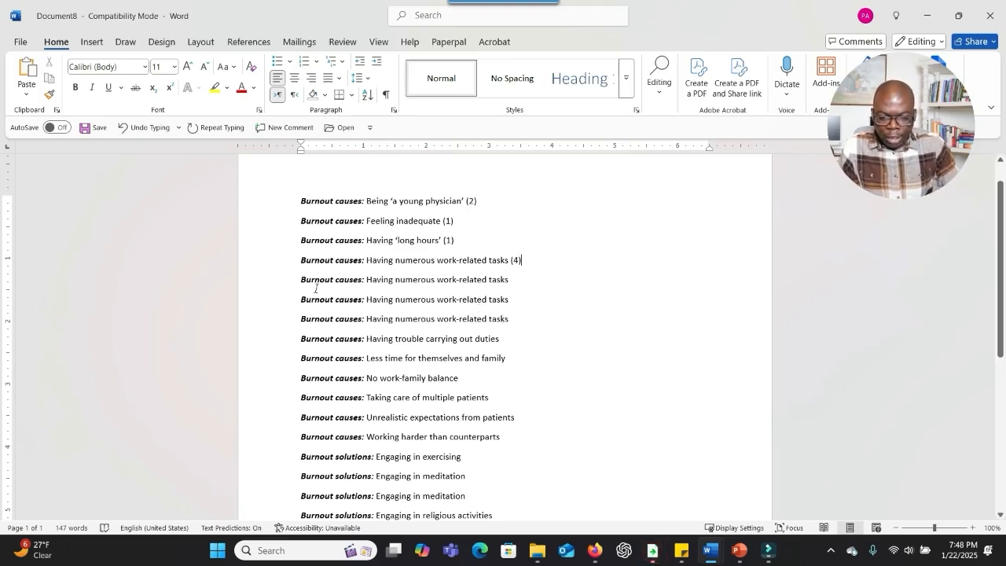
- Delete the three duplicate "Having numerous work-related tasks" lines below the entry marked (4)
{"action": "left_click_drag", "start_coordinate": [301, 279], "coordinate": [503, 319]}
{"action": "key", "text": "Delete"}
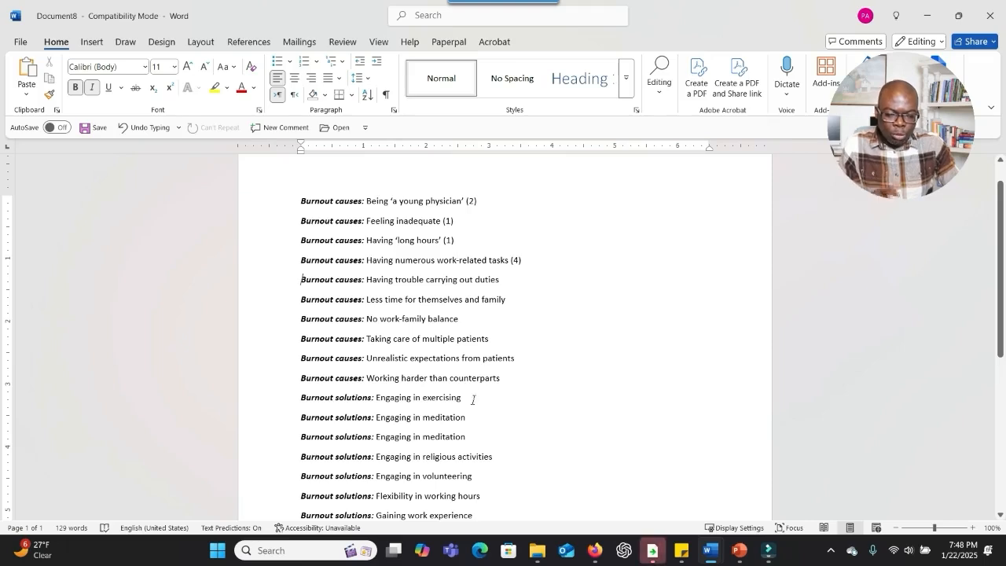
{"action": "left_click", "coordinate": [506, 281]}
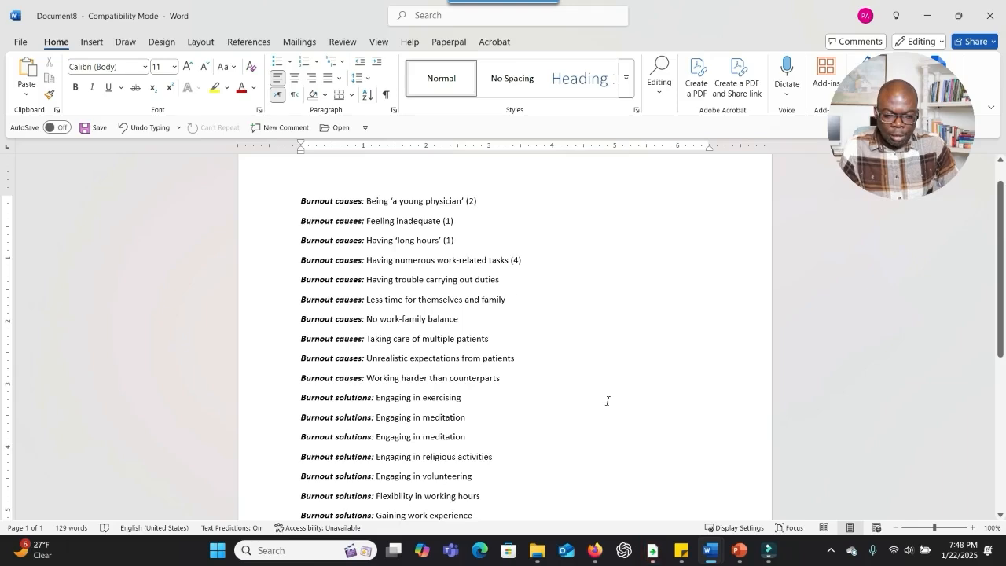
- Switch to the document Updated Burnout Interviews_Coded data_updated and examine its "Consolidate codes" list, highlighting the burnout causes codes with their frequencies
{"action": "left_click", "coordinate": [712, 552]}
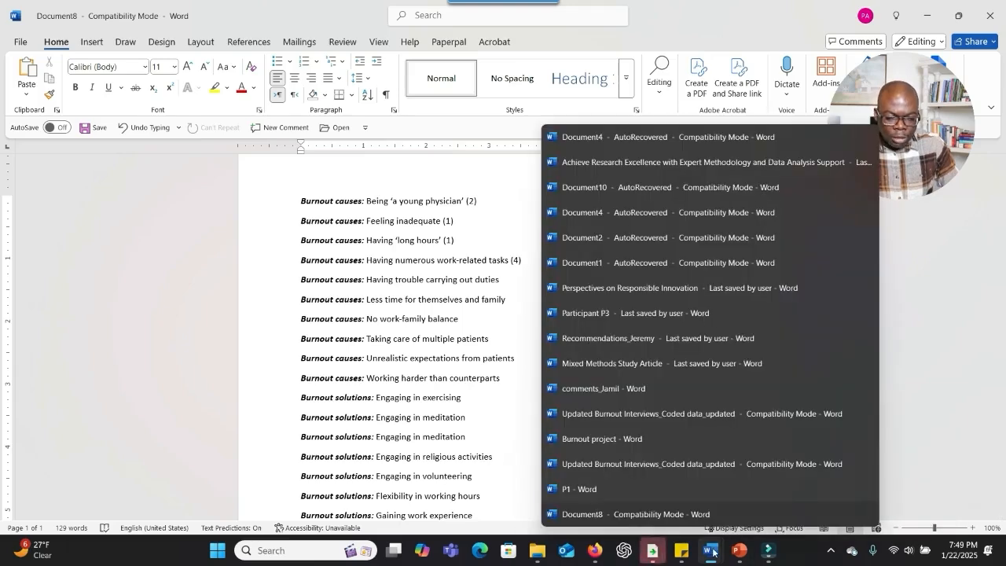
{"action": "left_click", "coordinate": [861, 463]}
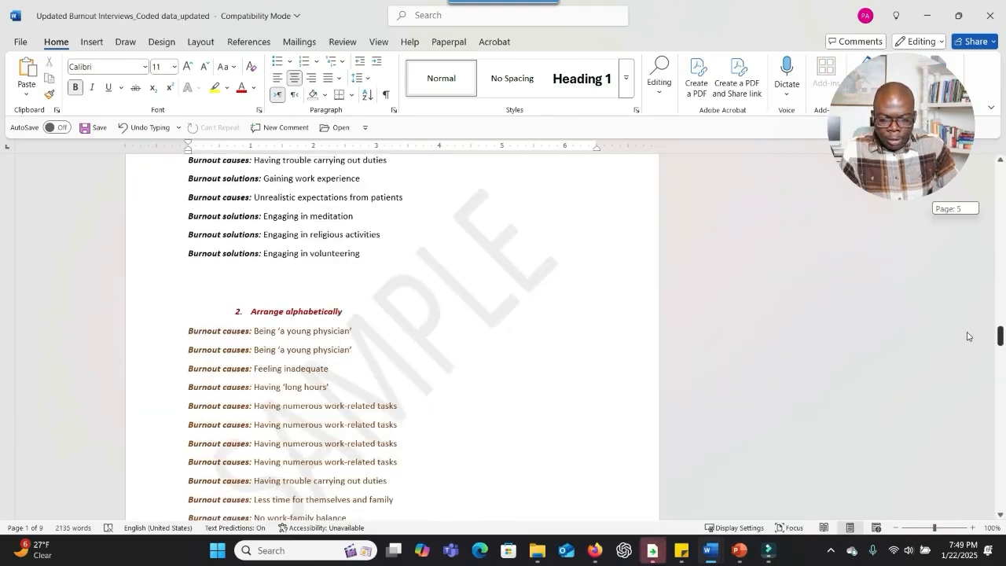
{"action": "left_click_drag", "start_coordinate": [978, 306], "coordinate": [970, 375]}
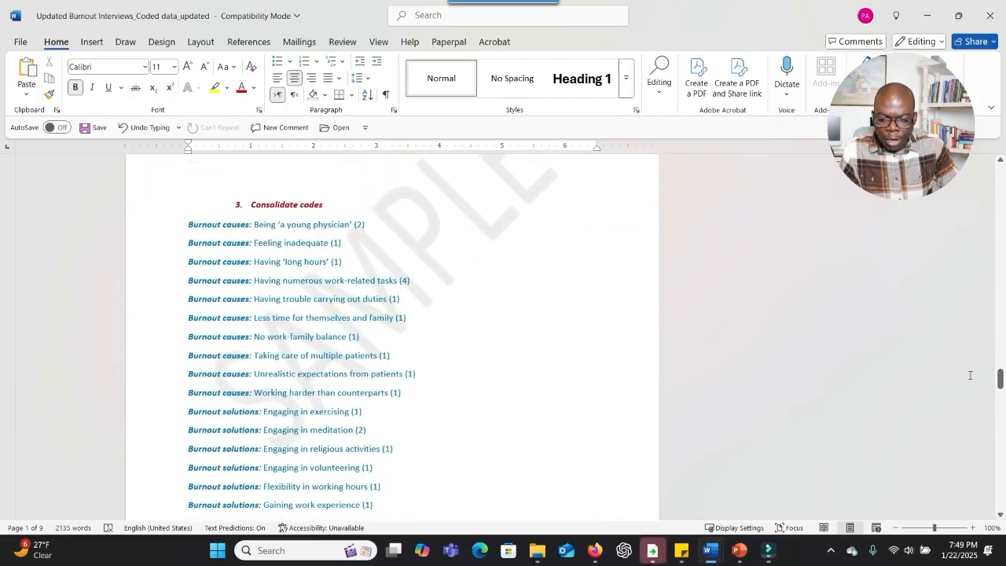
{"action": "left_click_drag", "start_coordinate": [186, 222], "coordinate": [159, 505]}
{"action": "left_click_drag", "start_coordinate": [184, 217], "coordinate": [406, 390]}
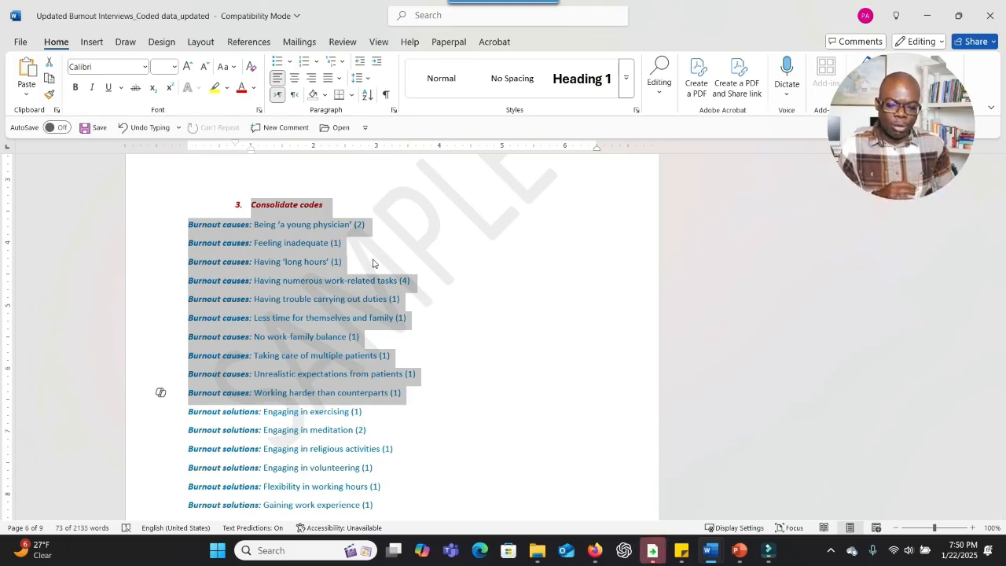
- Examine the "Sort codes" example table that groups the burnout causes codes into clusters
{"action": "scroll", "coordinate": [423, 296], "scroll_direction": "down", "scroll_amount": 10}
{"action": "scroll", "coordinate": [420, 298], "scroll_direction": "down", "scroll_amount": 3}
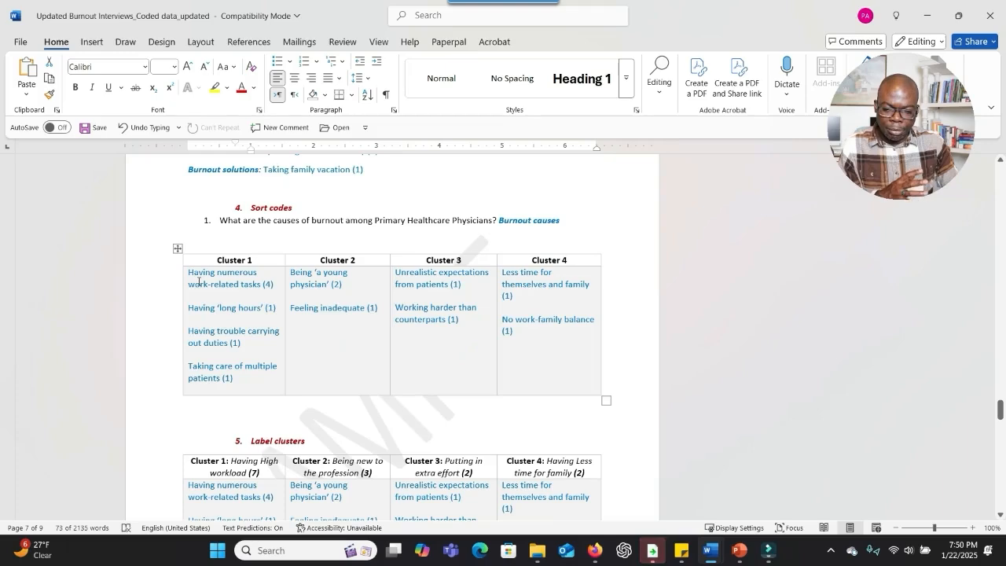
{"action": "left_click_drag", "start_coordinate": [198, 275], "coordinate": [503, 316]}
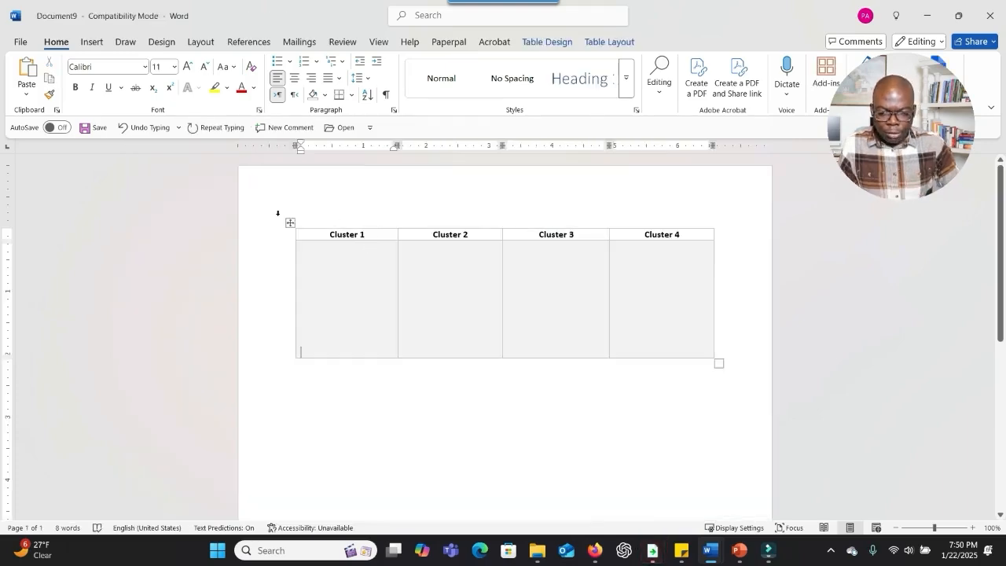
- Clear the cluster table, set blank Document10 to landscape orientation, and add an empty line at its start
{"action": "left_click", "coordinate": [290, 224]}
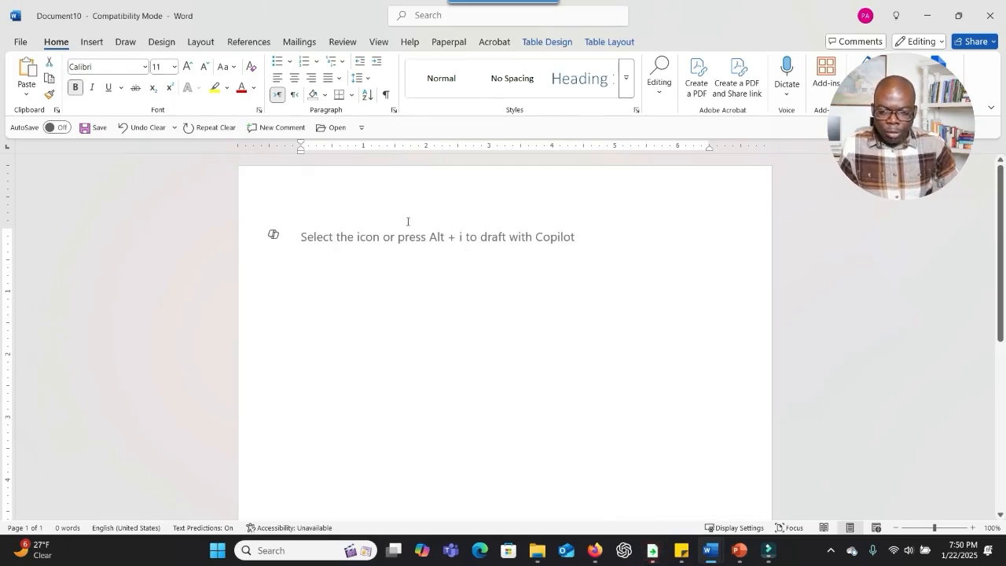
{"action": "left_click", "coordinate": [200, 41]}
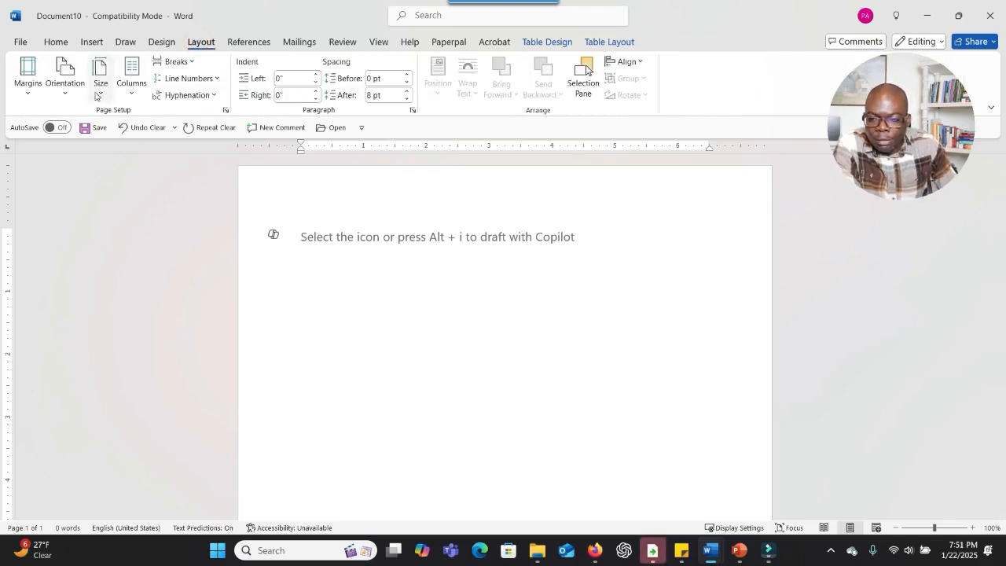
{"action": "left_click", "coordinate": [66, 78]}
{"action": "left_click", "coordinate": [88, 154]}
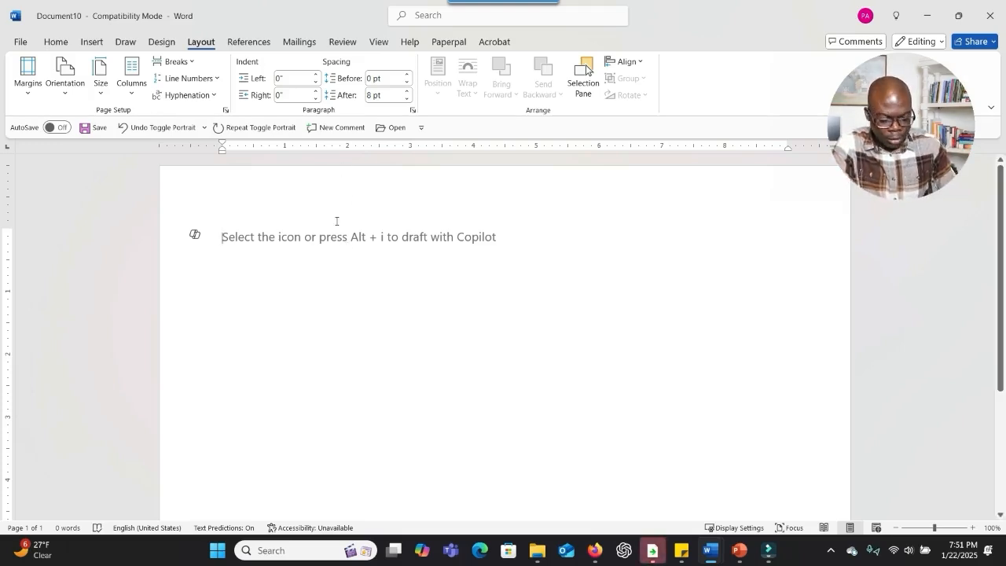
{"action": "key", "text": "Return"}
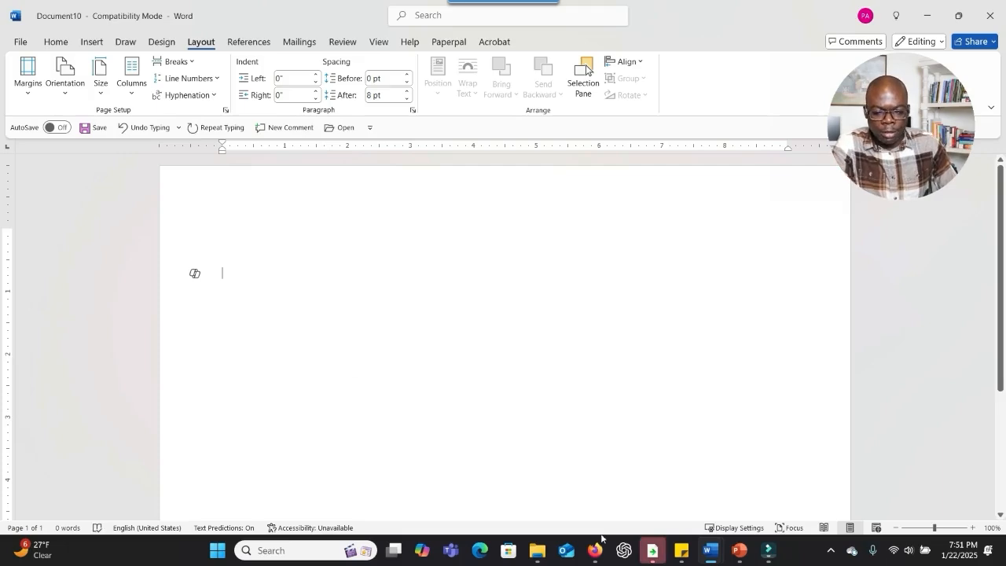
- Switch to the PowerPoint presentation 6 Basic Steps of Manual Coding and copy the first research question with its "Burnout causes" label from slide 3
{"action": "mouse_move", "coordinate": [713, 556]}
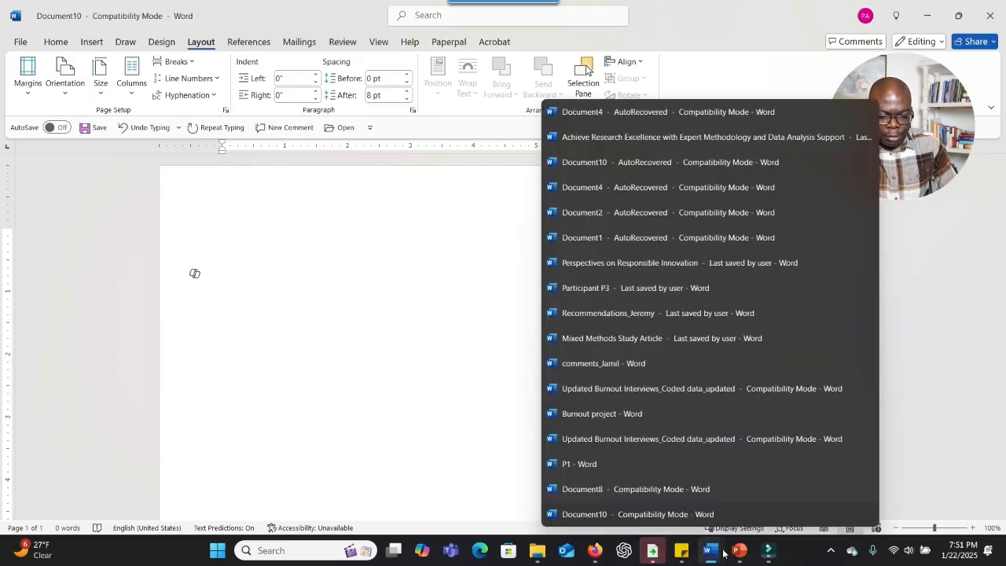
{"action": "mouse_move", "coordinate": [747, 556]}
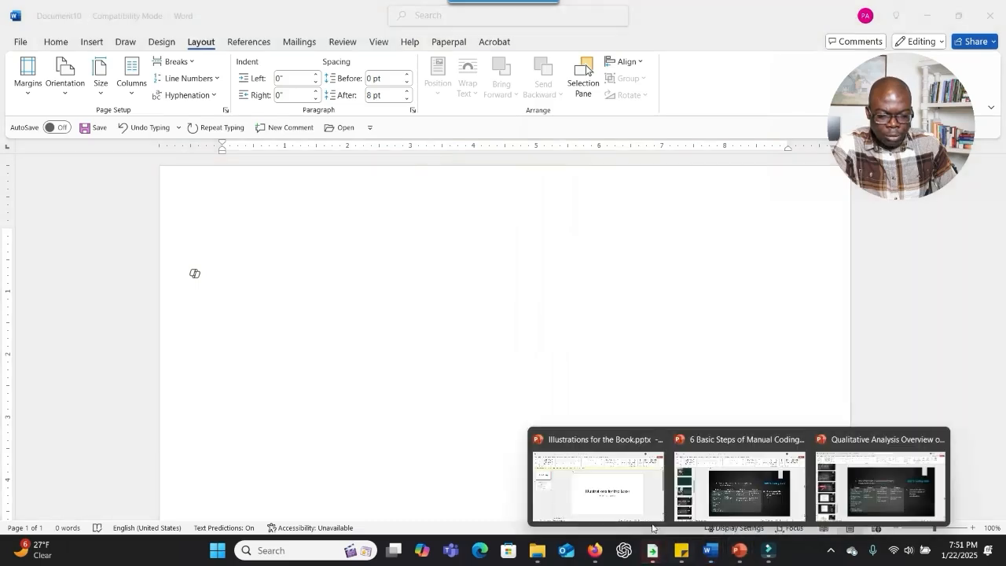
{"action": "left_click", "coordinate": [757, 500]}
{"action": "left_click", "coordinate": [66, 292]}
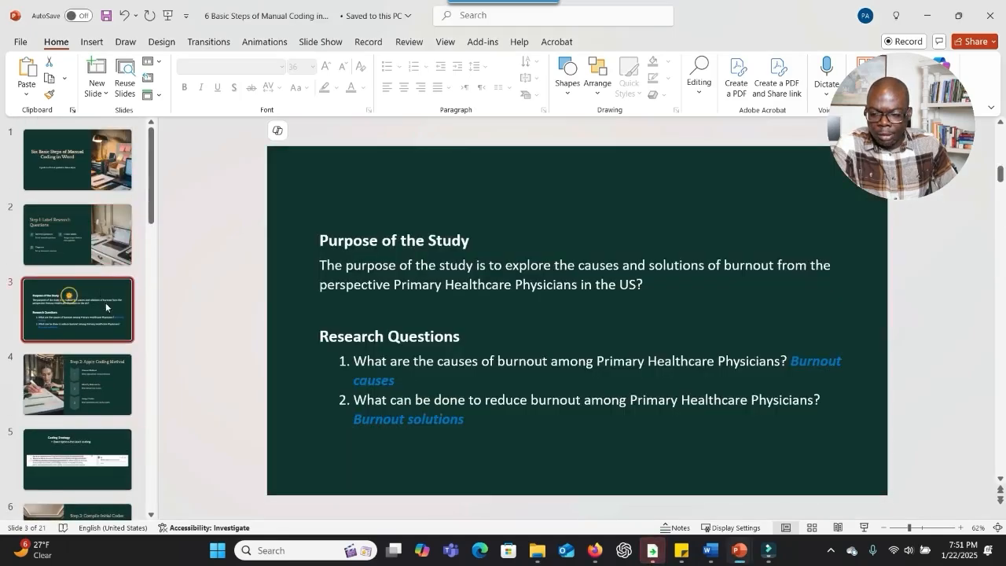
{"action": "left_click", "coordinate": [430, 378]}
{"action": "left_click_drag", "start_coordinate": [427, 376], "coordinate": [359, 359]}
{"action": "right_click", "coordinate": [373, 359]}
{"action": "left_click", "coordinate": [393, 180]}
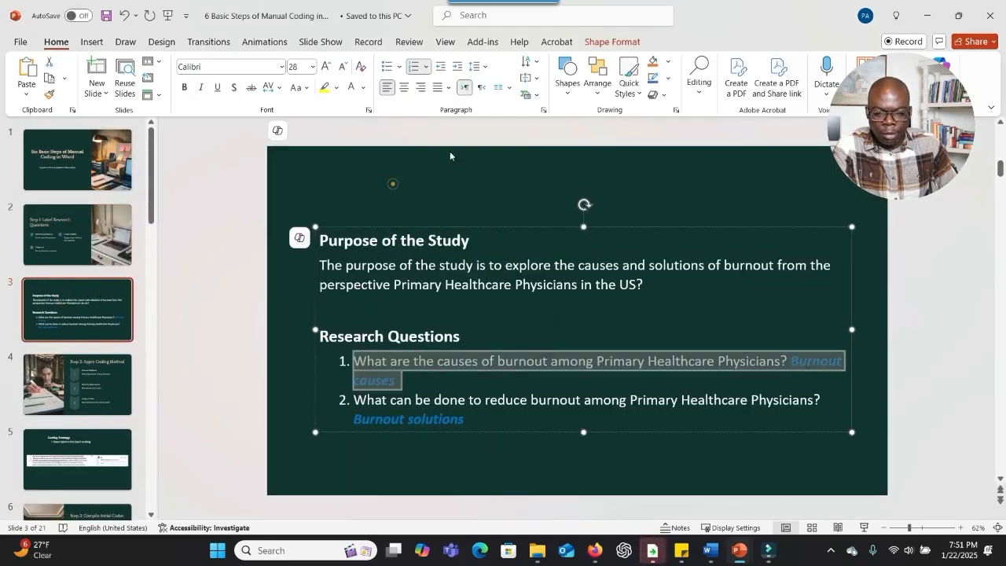
- Return to Document10 in Word and paste the first research question, adding a new line below it
{"action": "left_click", "coordinate": [929, 17]}
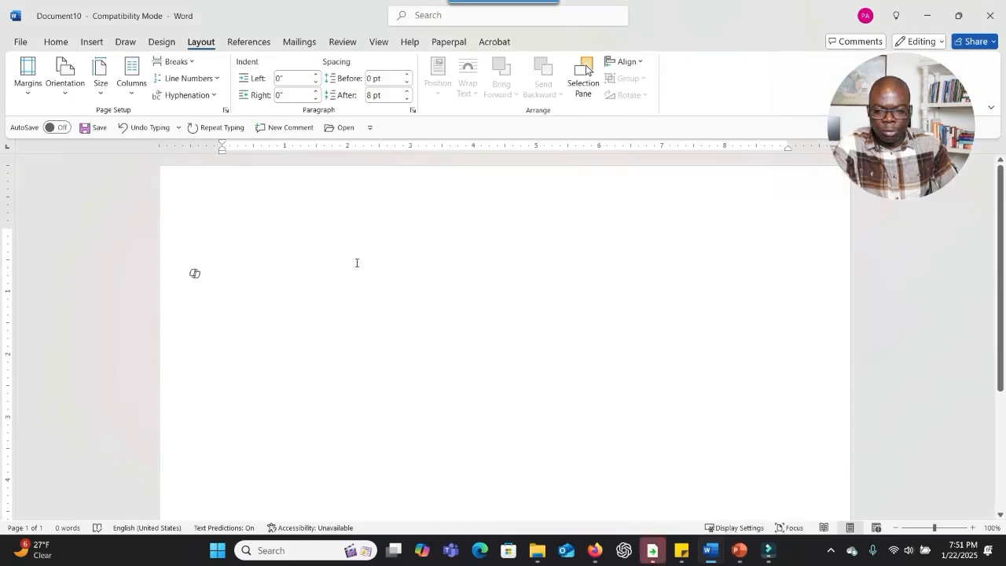
{"action": "key", "text": "ctrl+v"}
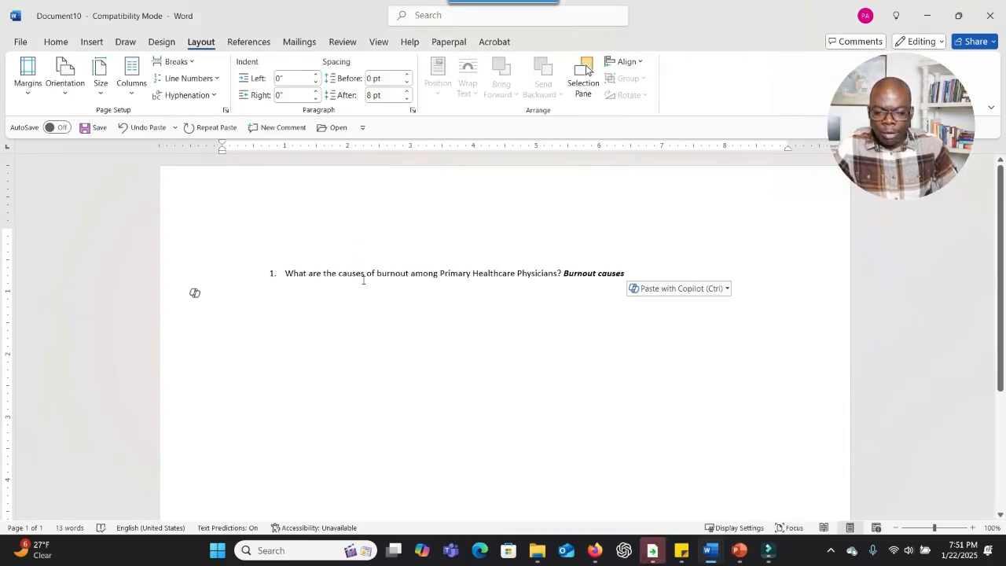
{"action": "key", "text": "Return"}
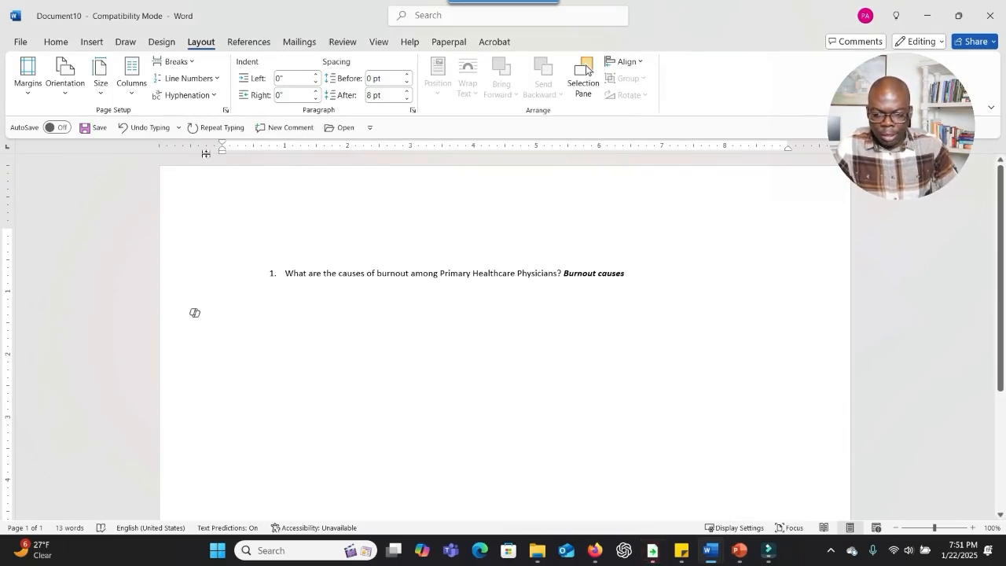
- Insert a table with five columns and two rows below the question and label the first header cell "Cluster 1"
{"action": "left_click", "coordinate": [92, 41]}
{"action": "left_click", "coordinate": [120, 78]}
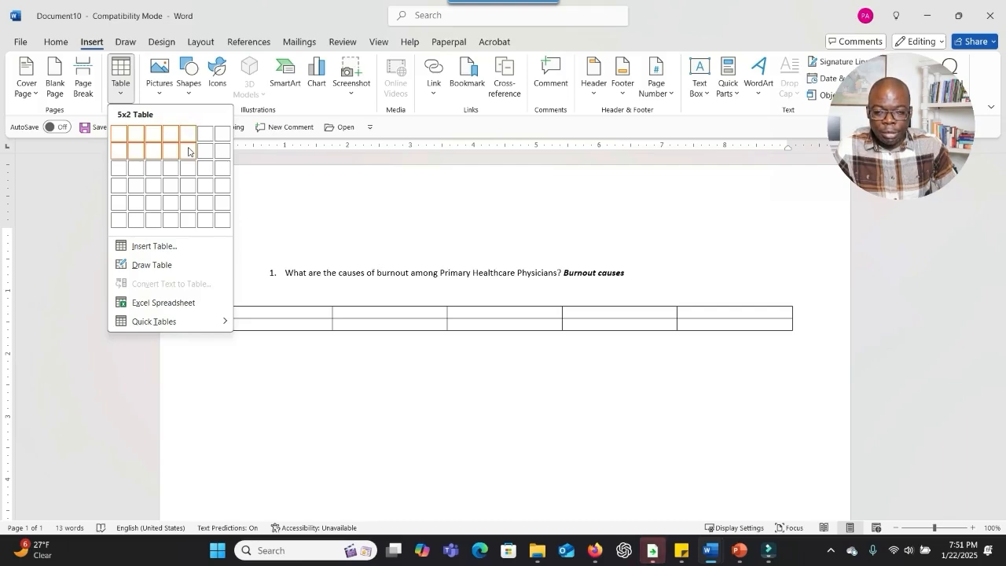
{"action": "left_click", "coordinate": [188, 151]}
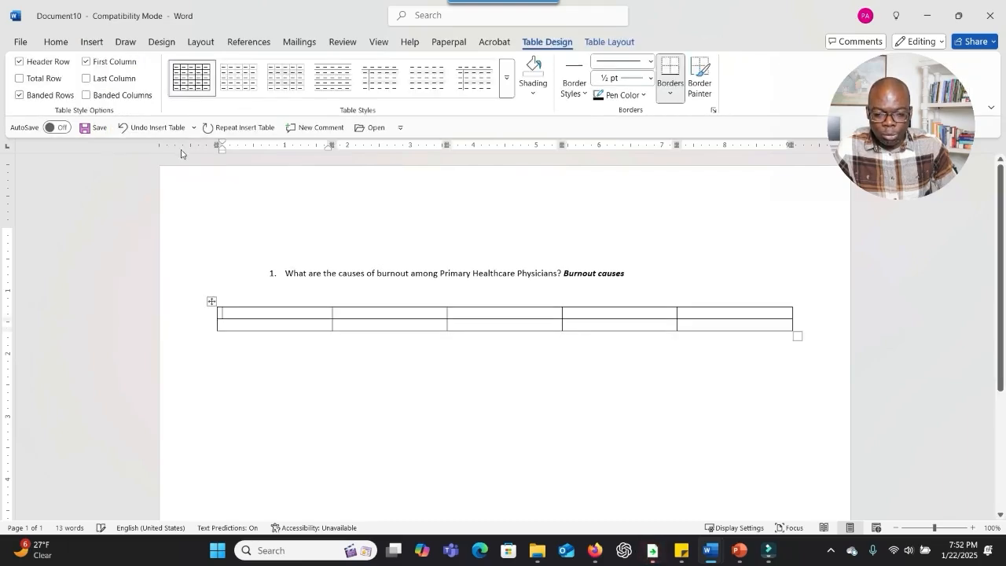
{"action": "type", "text": "C"}
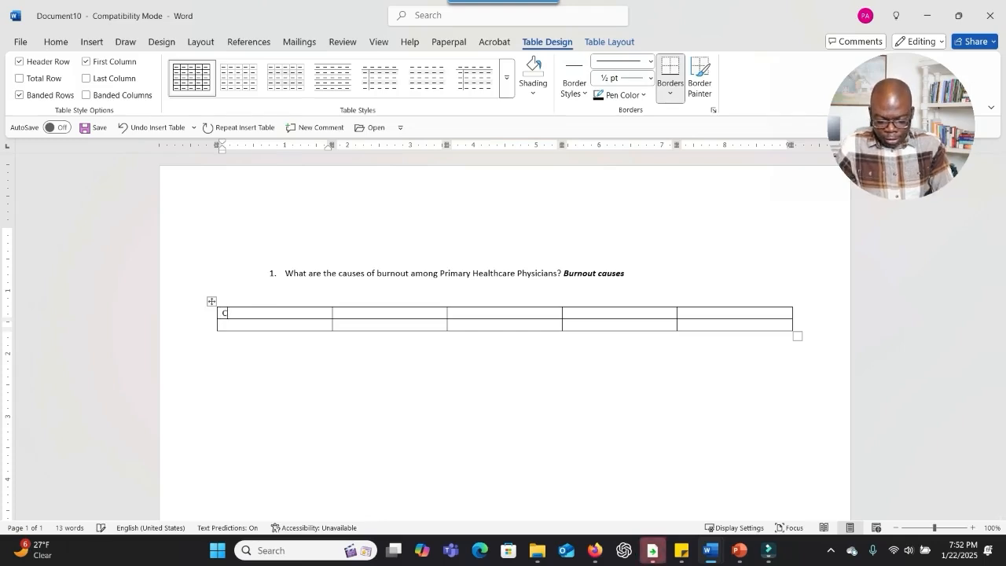
{"action": "type", "text": "l"}
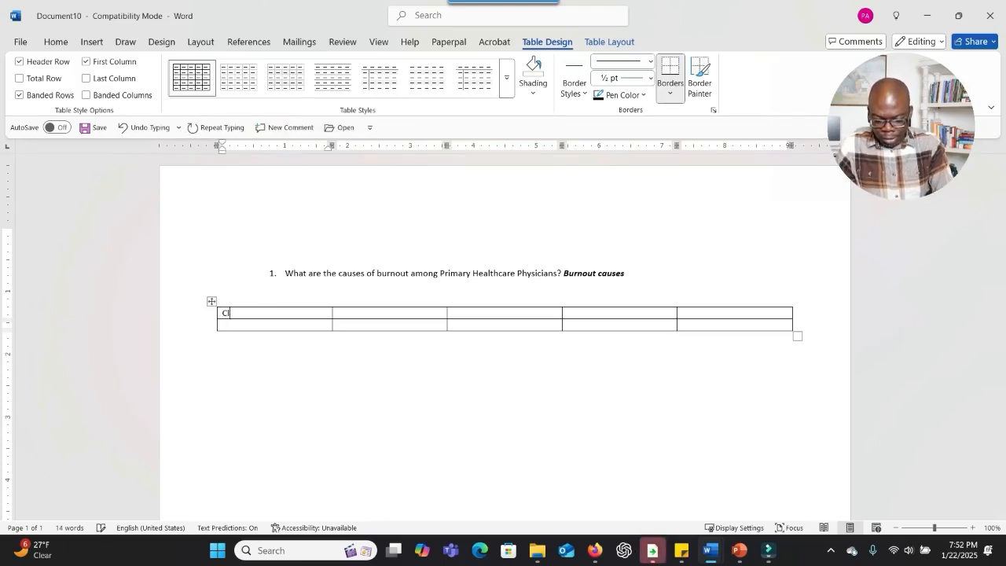
{"action": "type", "text": "uster 1"}
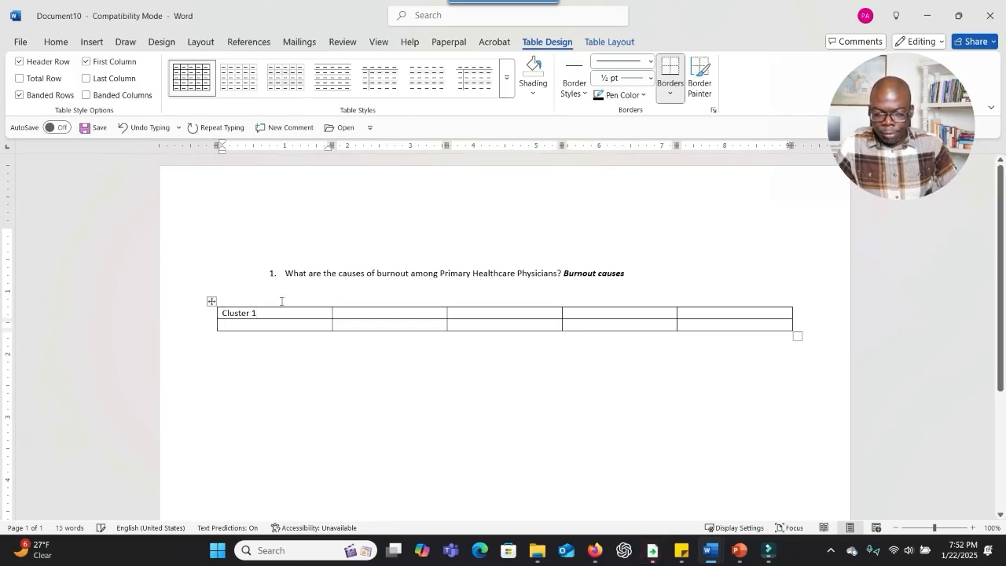
- Copy the "Cluster 1" label into the second and third header cells, renumbered as "Cluster 2" and "Cluster 3"
{"action": "left_click_drag", "start_coordinate": [276, 317], "coordinate": [223, 314]}
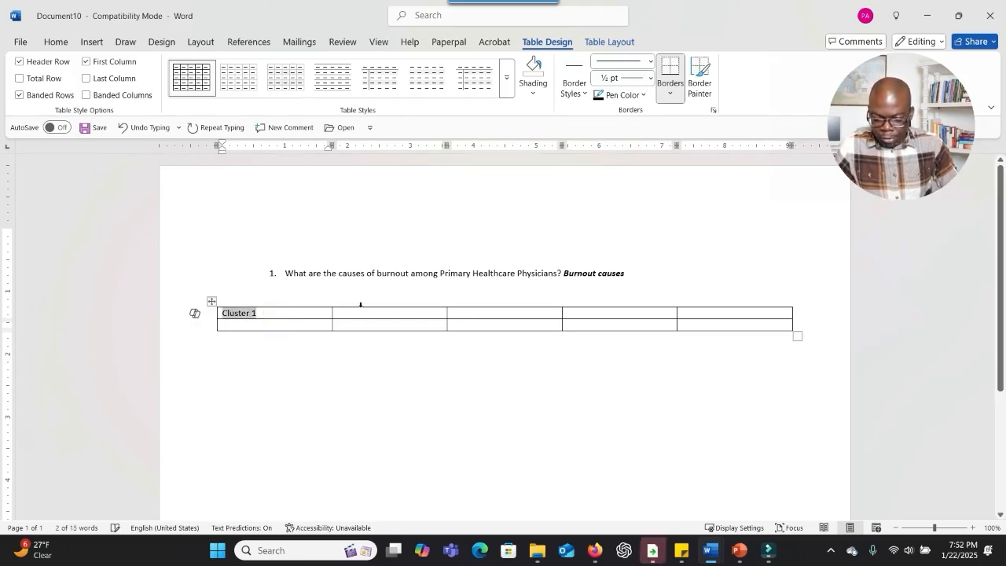
{"action": "key", "text": "ctrl+c"}
{"action": "left_click", "coordinate": [384, 314]}
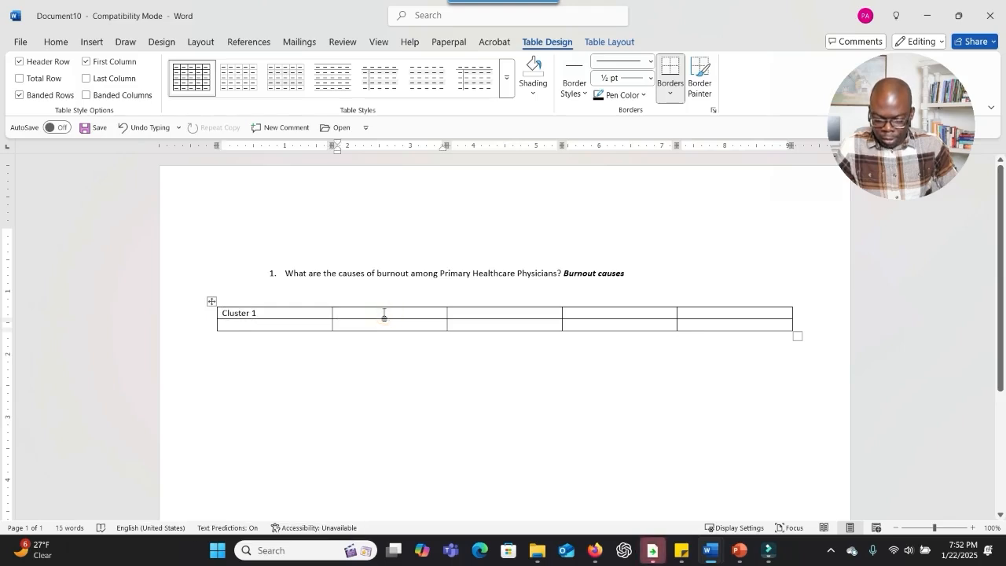
{"action": "key", "text": "ctrl+v"}
{"action": "key", "text": "BackSpace"}
{"action": "type", "text": "2"}
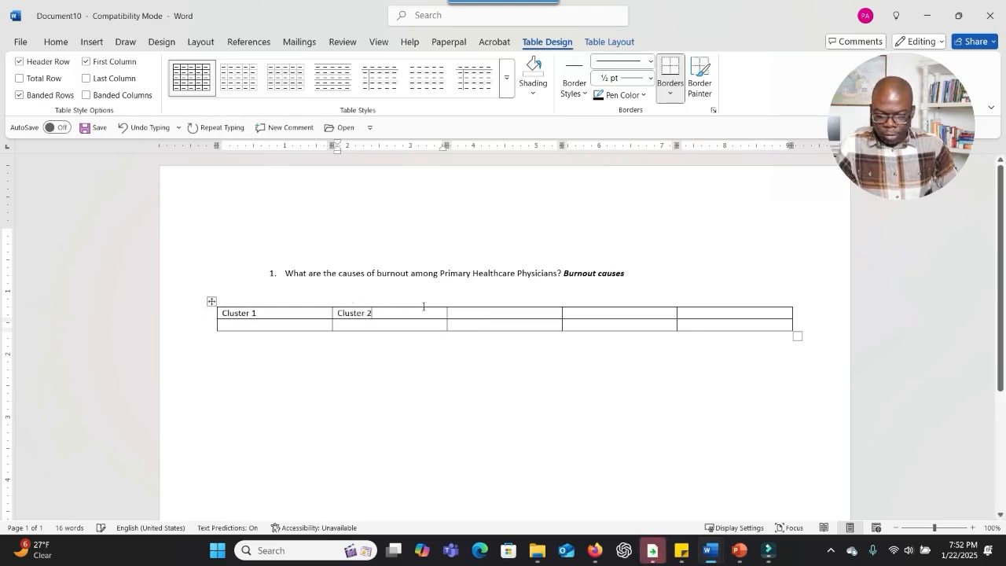
{"action": "left_click", "coordinate": [464, 314]}
{"action": "key", "text": "ctrl+v"}
{"action": "key", "text": "BackSpace"}
{"action": "type", "text": "3"}
- Paste the cluster label into the last two header cells, renumbered as "Cluster 4" and "Cluster 5"
{"action": "left_click", "coordinate": [607, 315]}
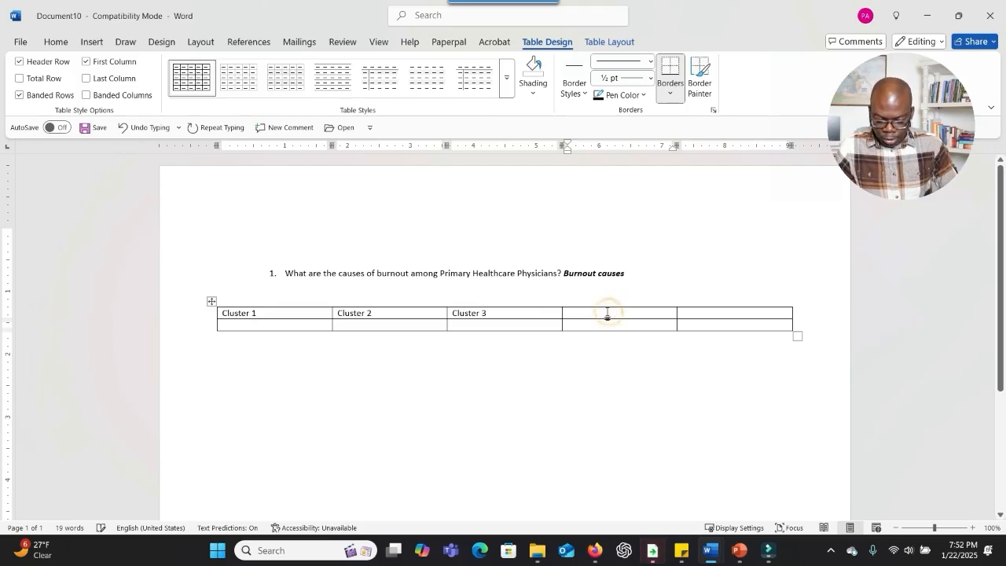
{"action": "key", "text": "ctrl+v"}
{"action": "key", "text": "BackSpace"}
{"action": "type", "text": "4"}
{"action": "left_click", "coordinate": [710, 314]}
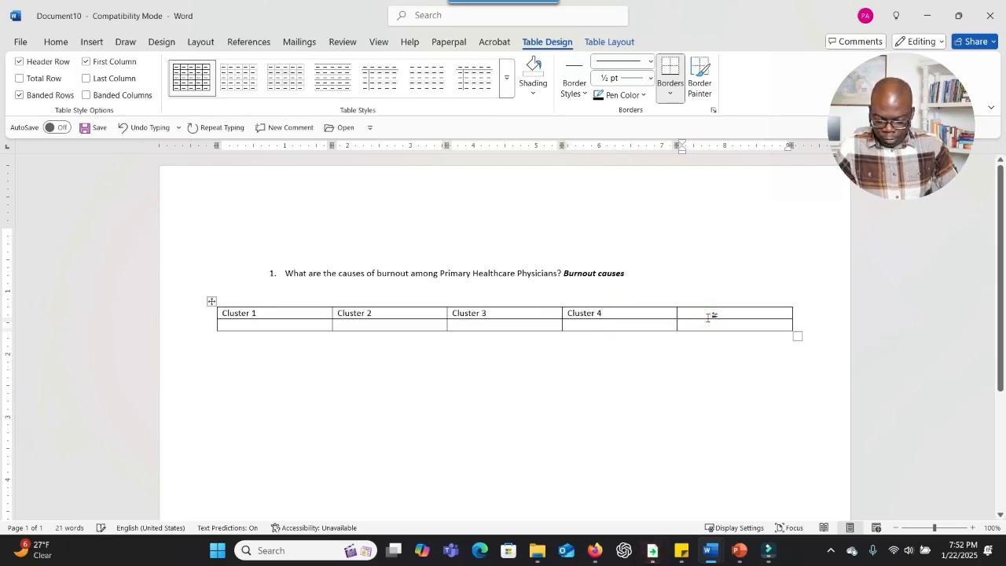
{"action": "key", "text": "ctrl+v"}
{"action": "key", "text": "BackSpace"}
{"action": "type", "text": "5"}
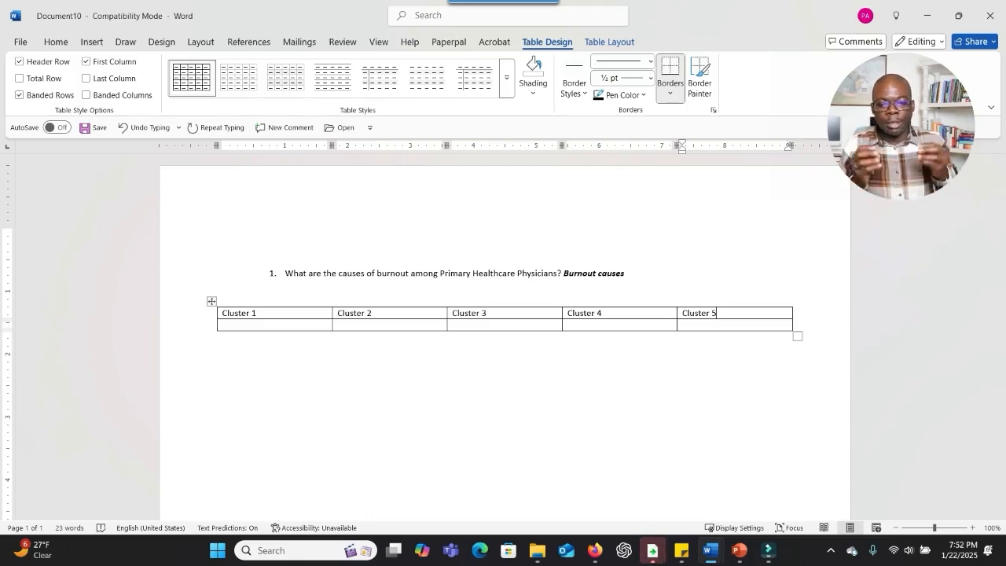
- Make the table's second row taller by adding ten empty lines in the cell under "Cluster 1"
{"action": "left_click", "coordinate": [320, 323]}
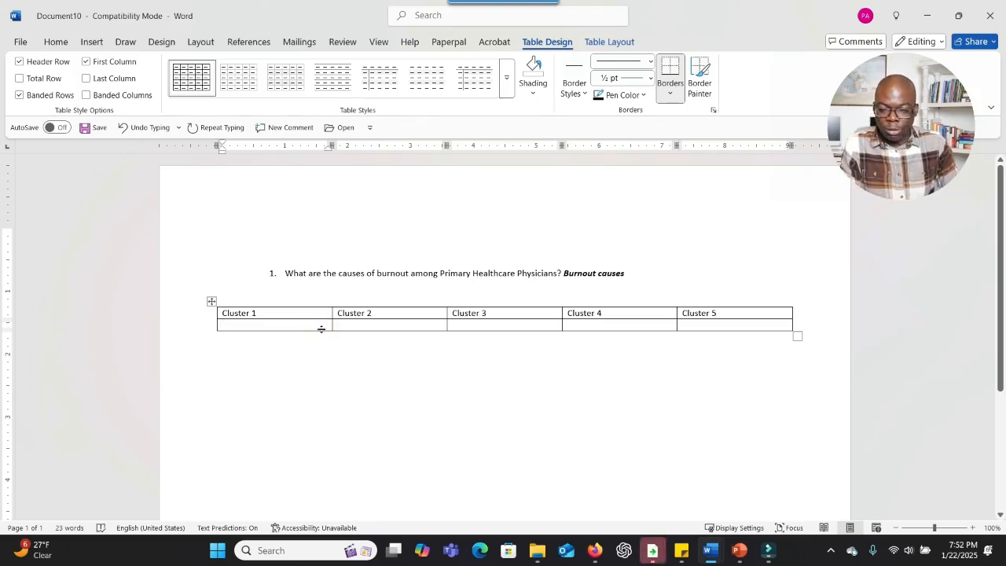
{"action": "left_click", "coordinate": [297, 326]}
{"action": "key", "text": "Return"}
{"action": "key", "text": "Return"}
{"action": "key", "text": "Return"}
{"action": "key", "text": "Return"}
{"action": "key", "text": "Return"}
{"action": "key", "text": "Return"}
{"action": "key", "text": "Return"}
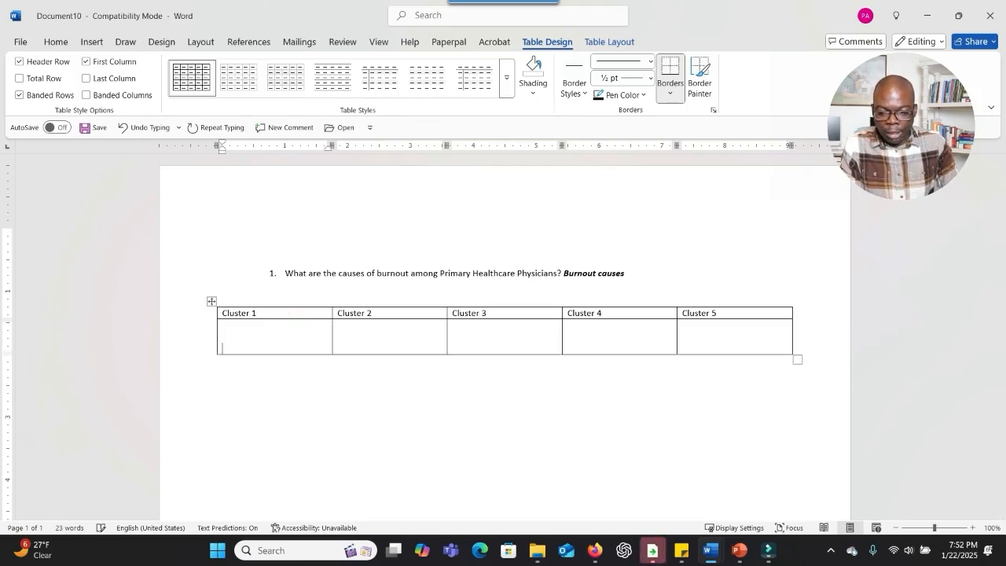
{"action": "key", "text": "Return"}
{"action": "key", "text": "Return"}
{"action": "key", "text": "Return"}
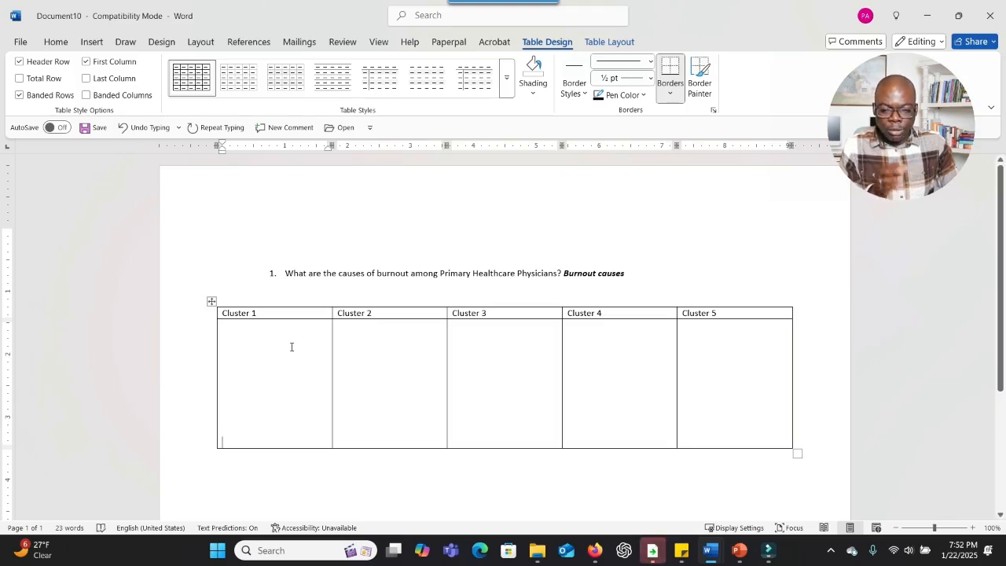
{"action": "scroll", "coordinate": [292, 440], "scroll_direction": "down", "scroll_amount": 2}
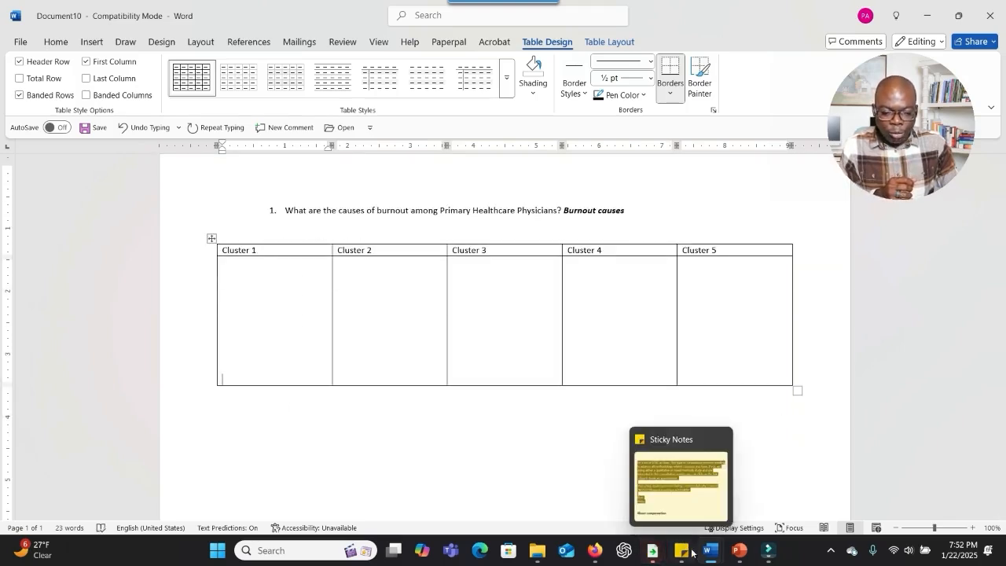
{"action": "mouse_move", "coordinate": [709, 555]}
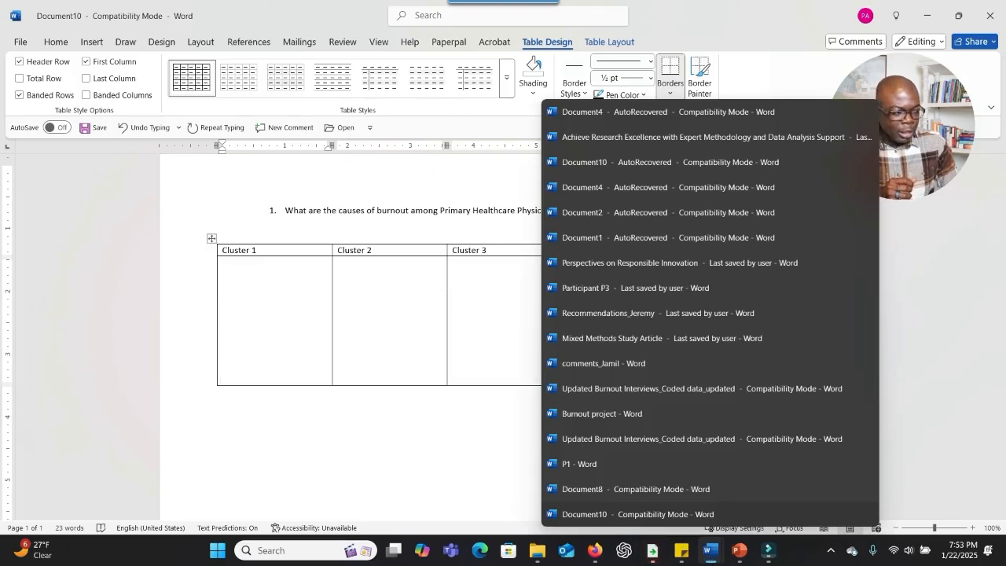
- Paste the copied list of "Burnout causes" codes with their frequencies below the cluster table
{"action": "left_click", "coordinate": [653, 551]}
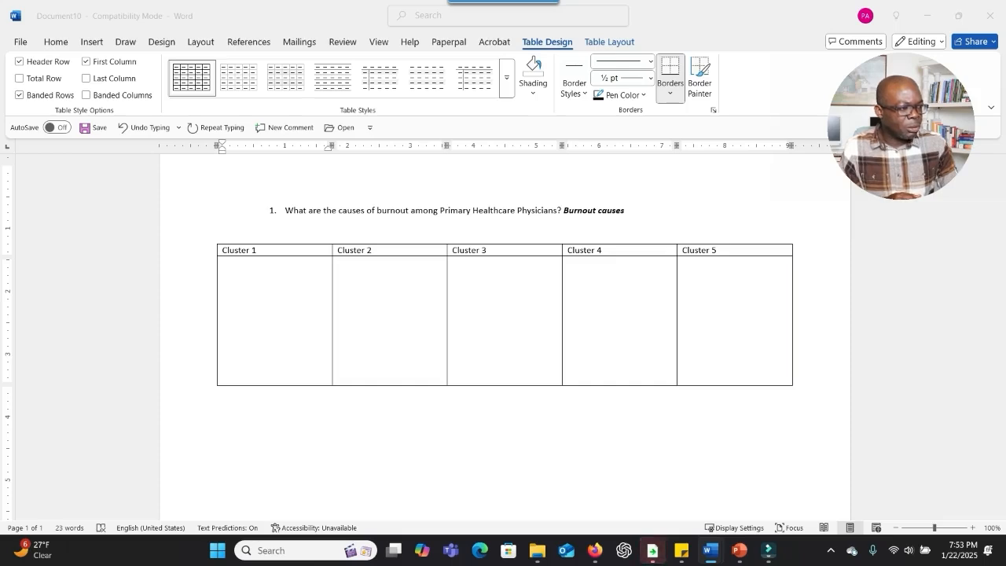
{"action": "left_click", "coordinate": [270, 424]}
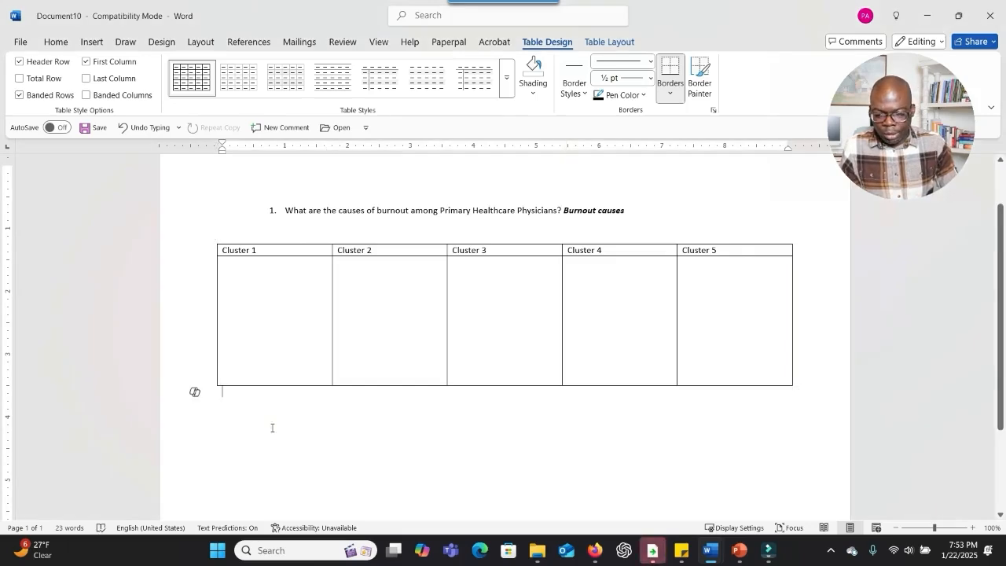
{"action": "key", "text": "ctrl+v"}
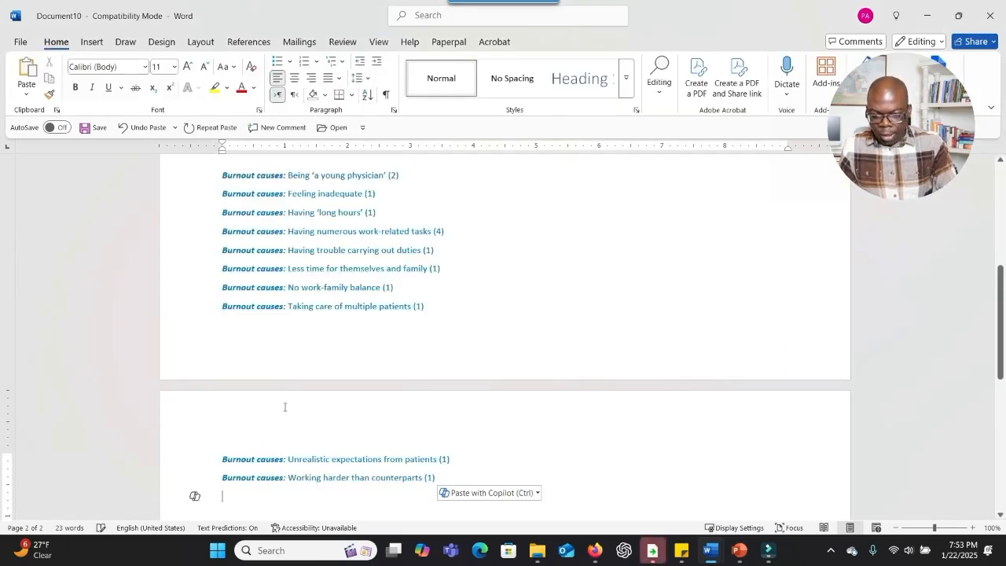
- Copy the code "Being 'a young physician' (2)" without its "Burnout causes:" prefix to the top of the cell under "Cluster 1"
{"action": "scroll", "coordinate": [291, 410], "scroll_direction": "up", "scroll_amount": 5}
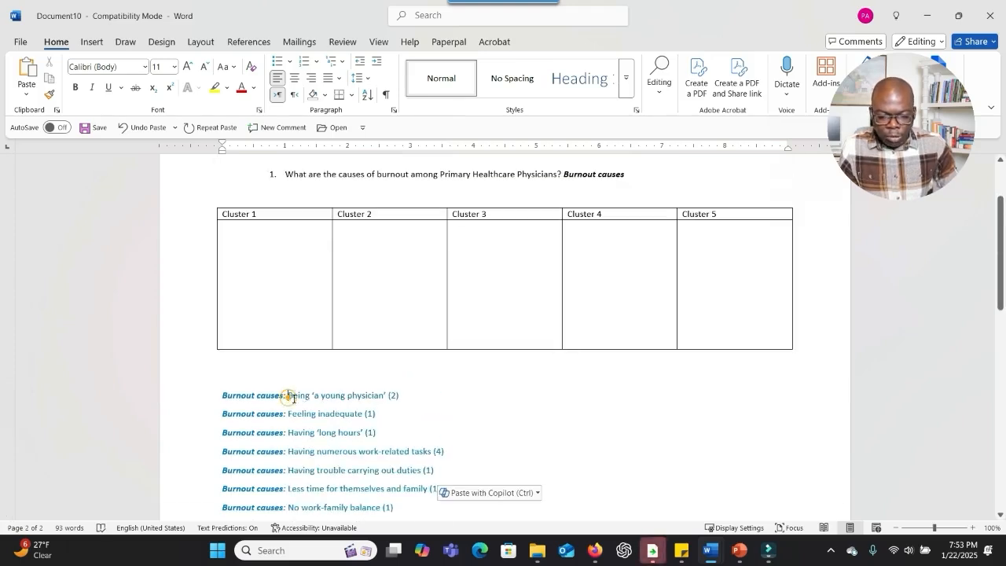
{"action": "left_click_drag", "start_coordinate": [288, 396], "coordinate": [393, 406]}
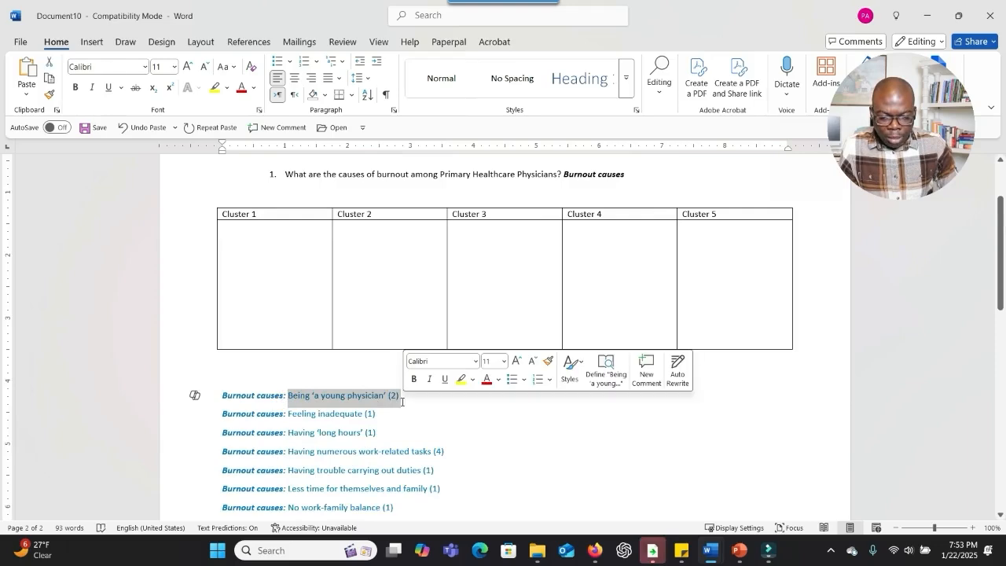
{"action": "scroll", "coordinate": [389, 409], "scroll_direction": "down", "scroll_amount": 2}
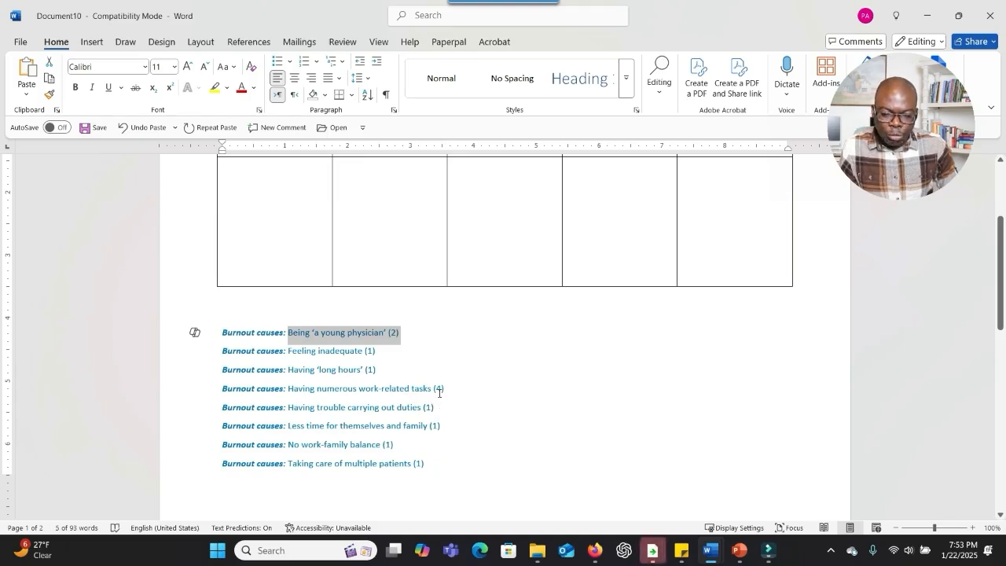
{"action": "scroll", "coordinate": [439, 393], "scroll_direction": "up", "scroll_amount": 2}
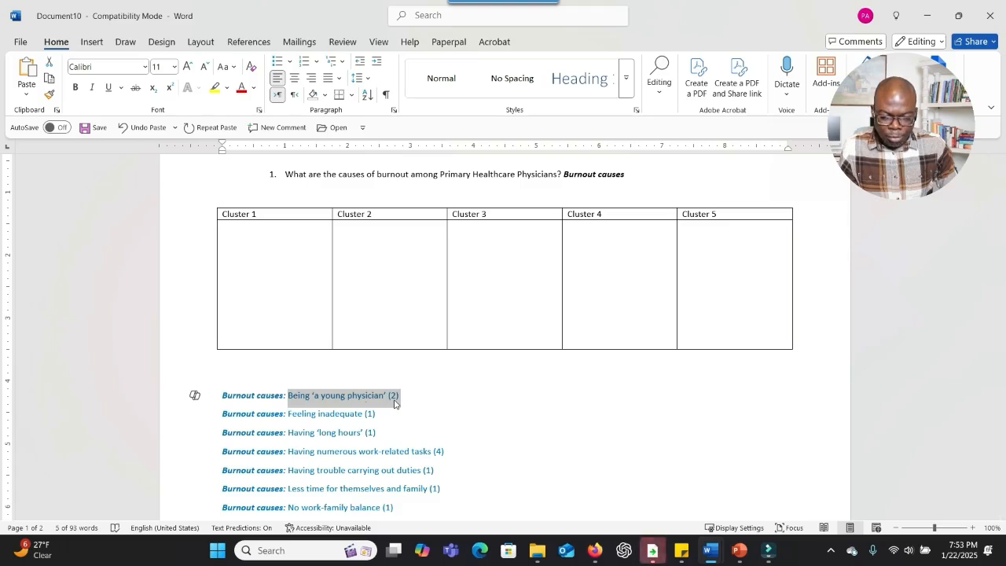
{"action": "right_click", "coordinate": [343, 406]}
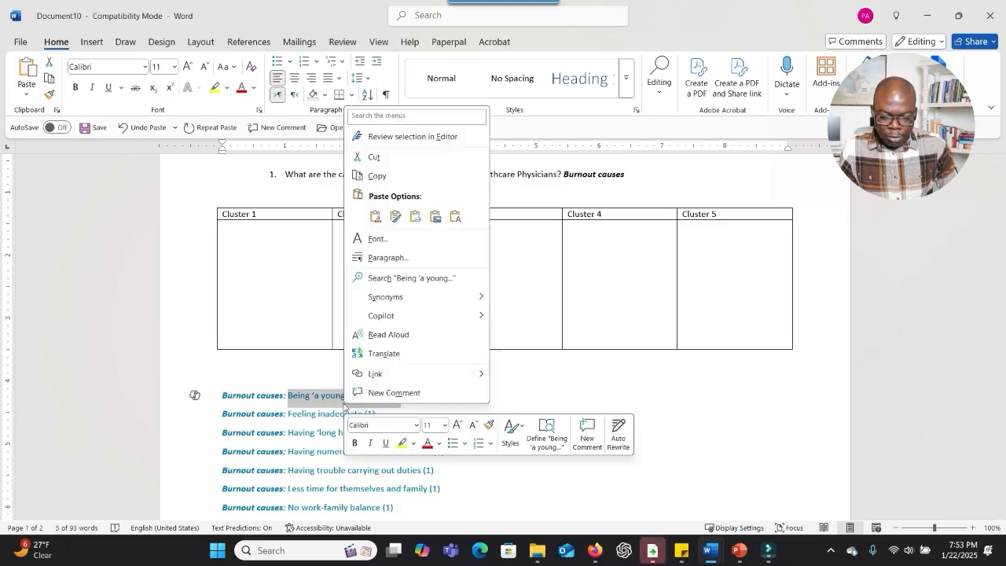
{"action": "left_click", "coordinate": [374, 176]}
{"action": "left_click", "coordinate": [274, 279]}
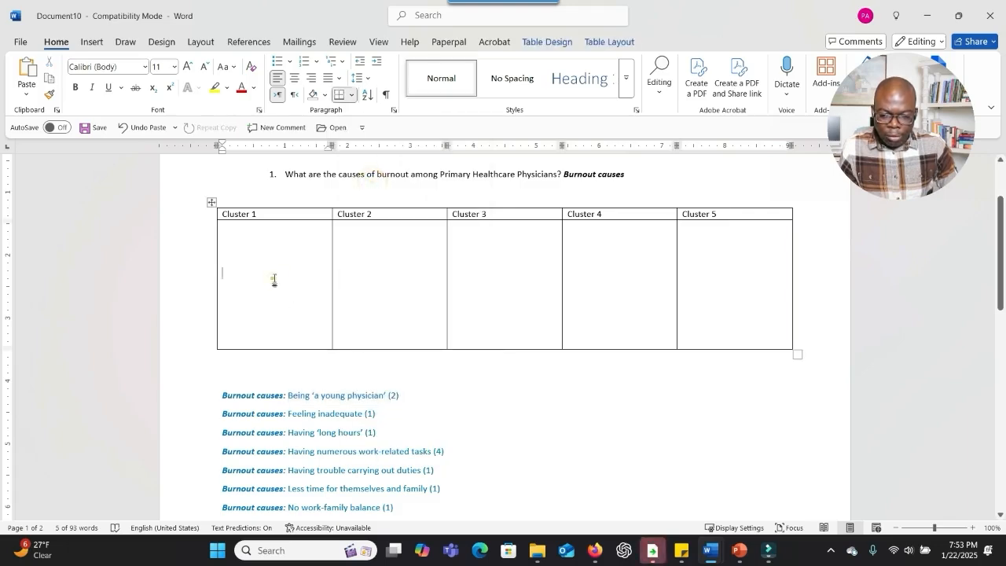
{"action": "left_click", "coordinate": [268, 239]}
{"action": "left_click", "coordinate": [251, 229]}
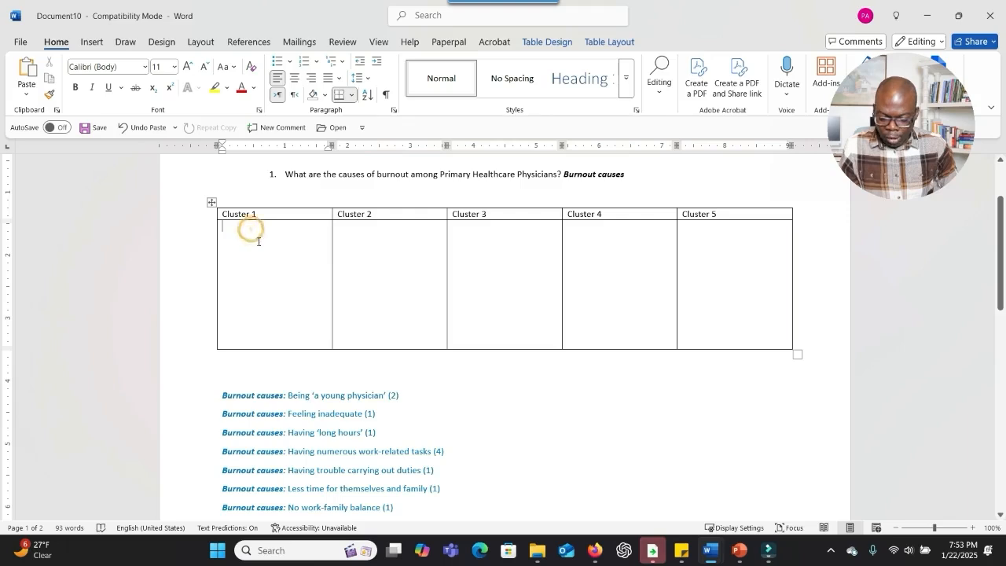
{"action": "key", "text": "ctrl+v"}
- Make the code under "Cluster 1" a bullet with decreased indent and strike through its full line in the list below
{"action": "left_click", "coordinate": [276, 62]}
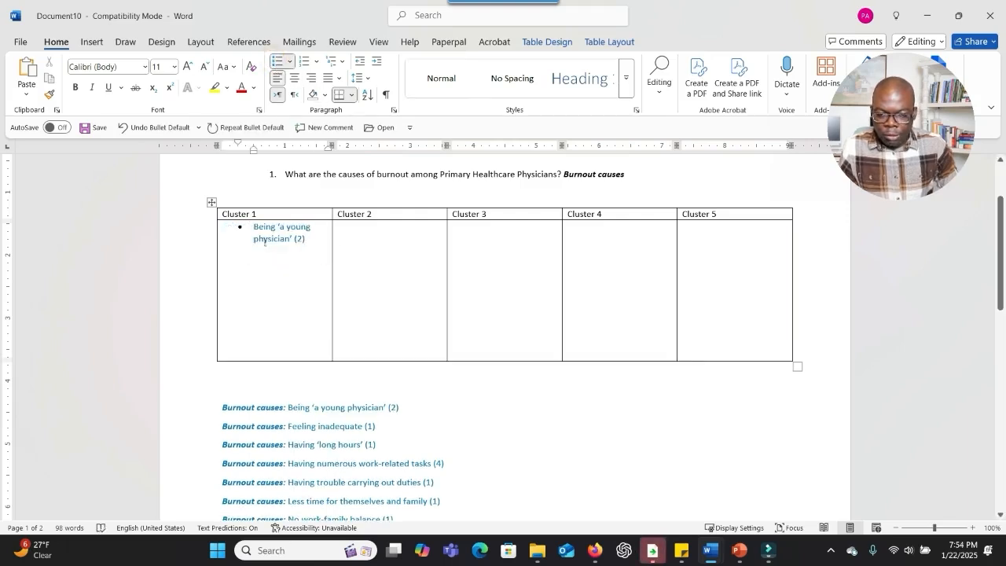
{"action": "left_click", "coordinate": [360, 63]}
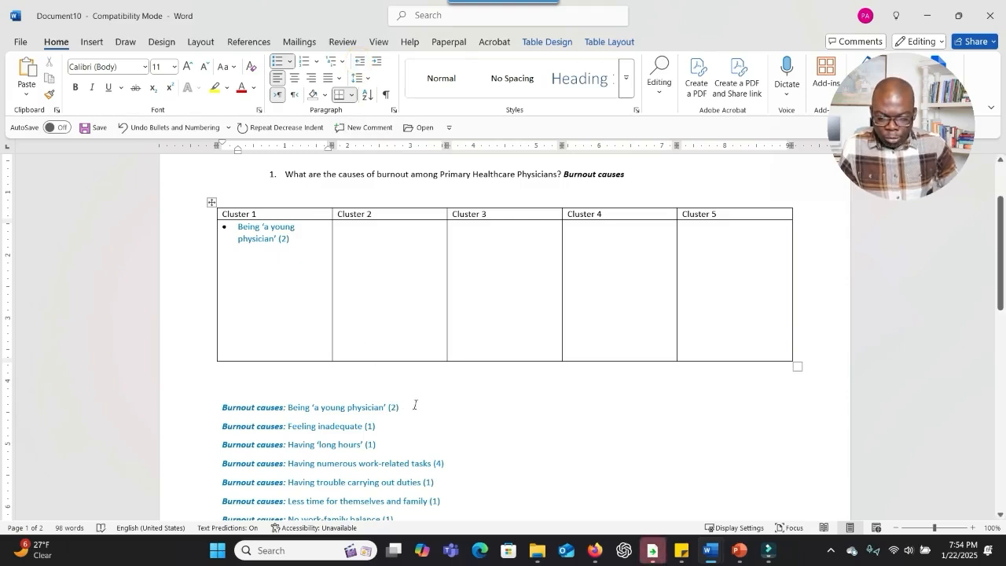
{"action": "left_click_drag", "start_coordinate": [415, 405], "coordinate": [222, 407]}
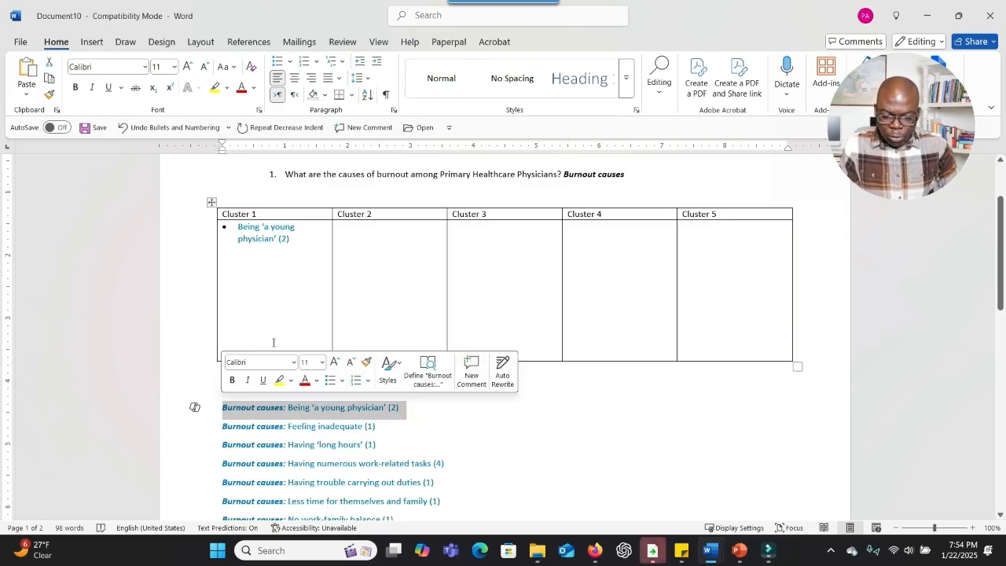
{"action": "left_click", "coordinate": [137, 87]}
- Copy the code "Feeling inadequate (1)" into the cell under "Cluster 1" as a second bullet
{"action": "left_click", "coordinate": [385, 425]}
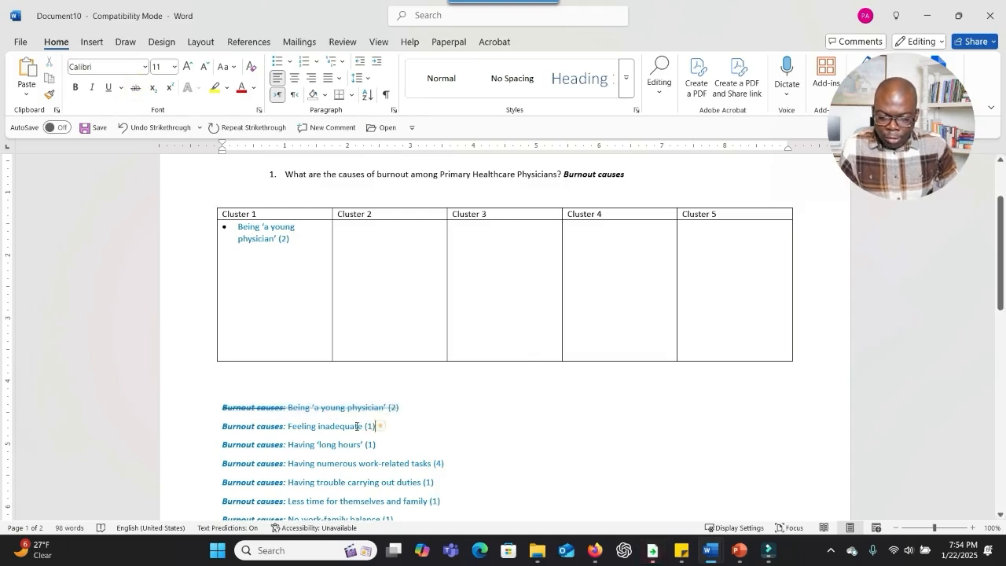
{"action": "left_click_drag", "start_coordinate": [377, 426], "coordinate": [289, 429]}
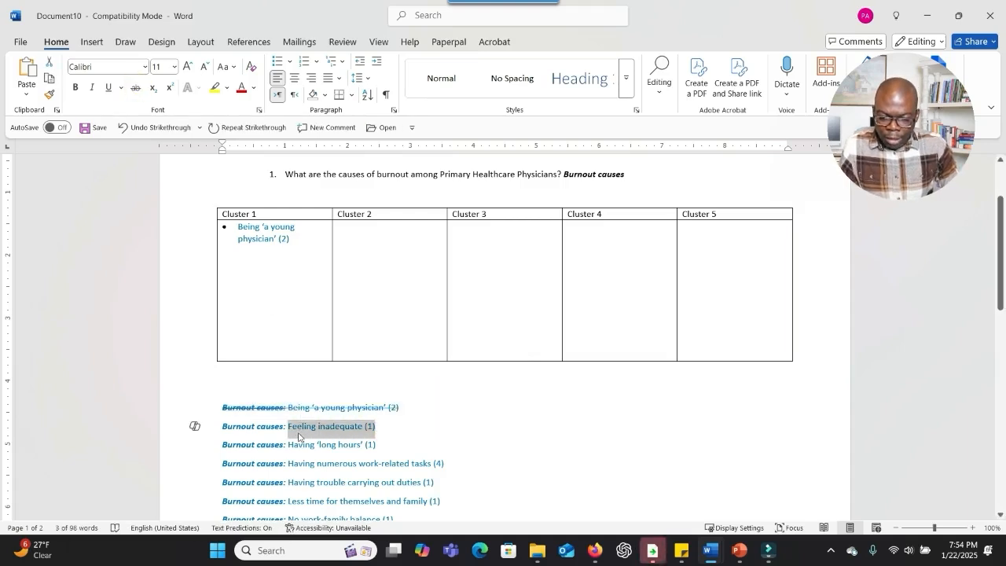
{"action": "right_click", "coordinate": [298, 438]}
{"action": "left_click", "coordinate": [342, 203]}
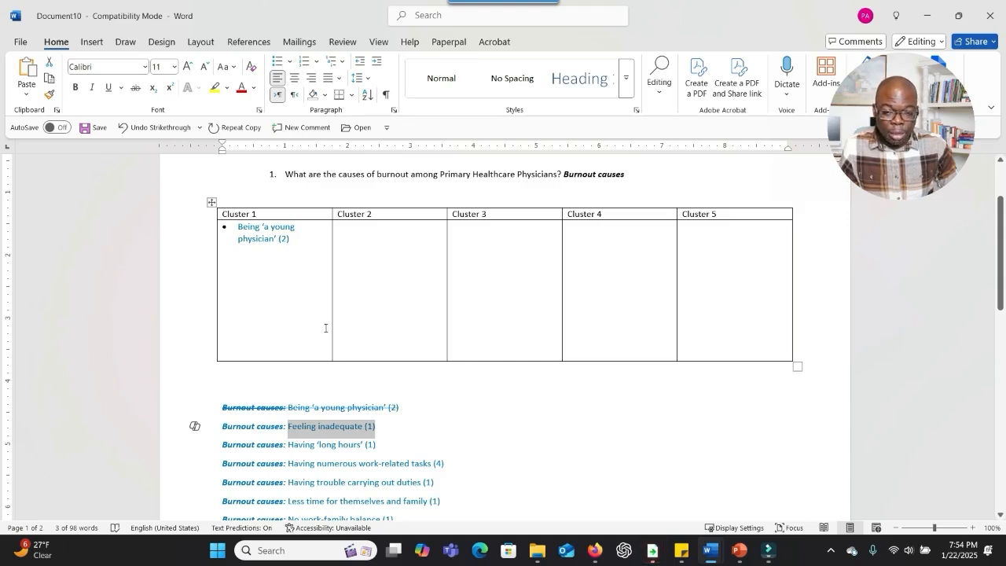
{"action": "left_click", "coordinate": [304, 247]}
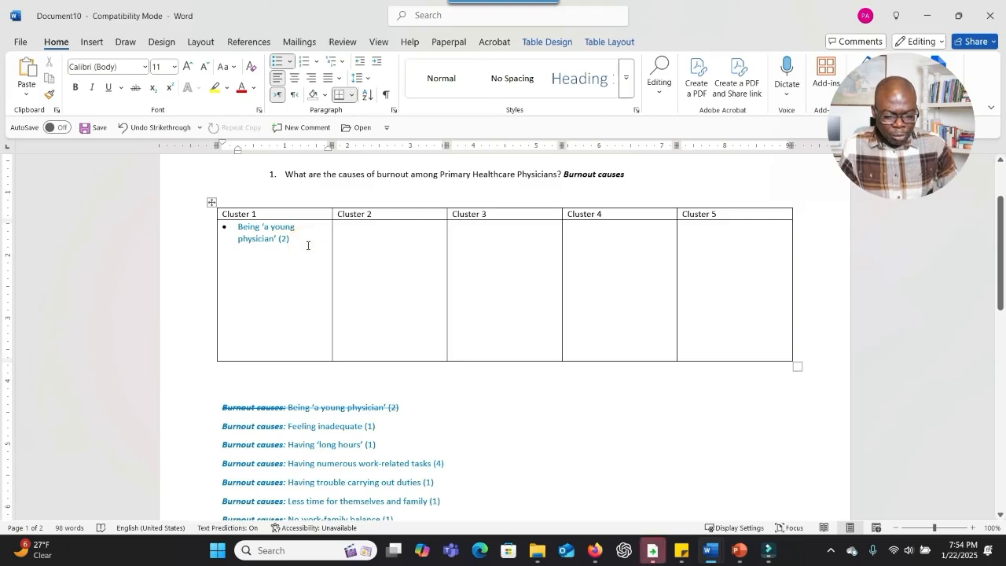
{"action": "key", "text": "Return"}
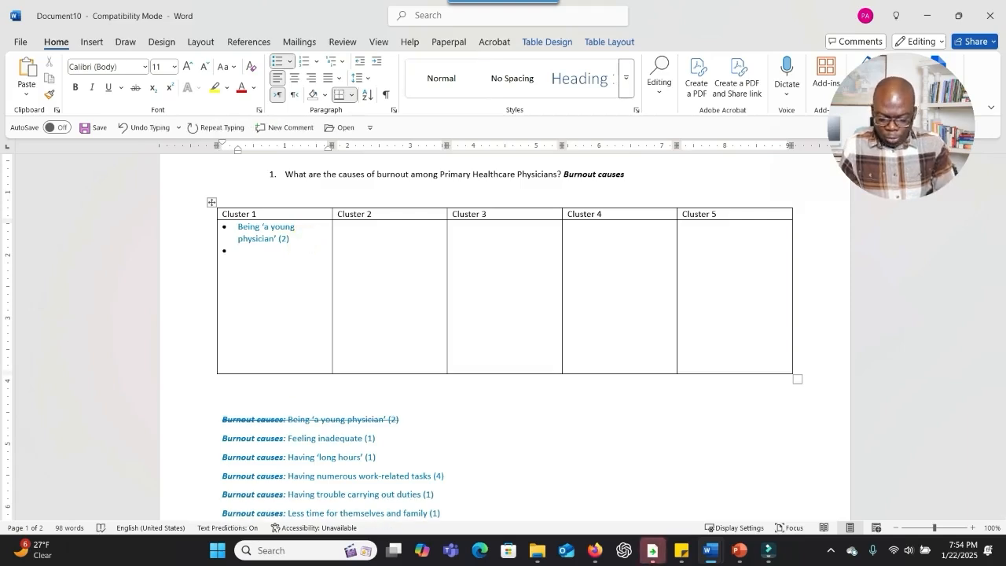
{"action": "key", "text": "ctrl+v"}
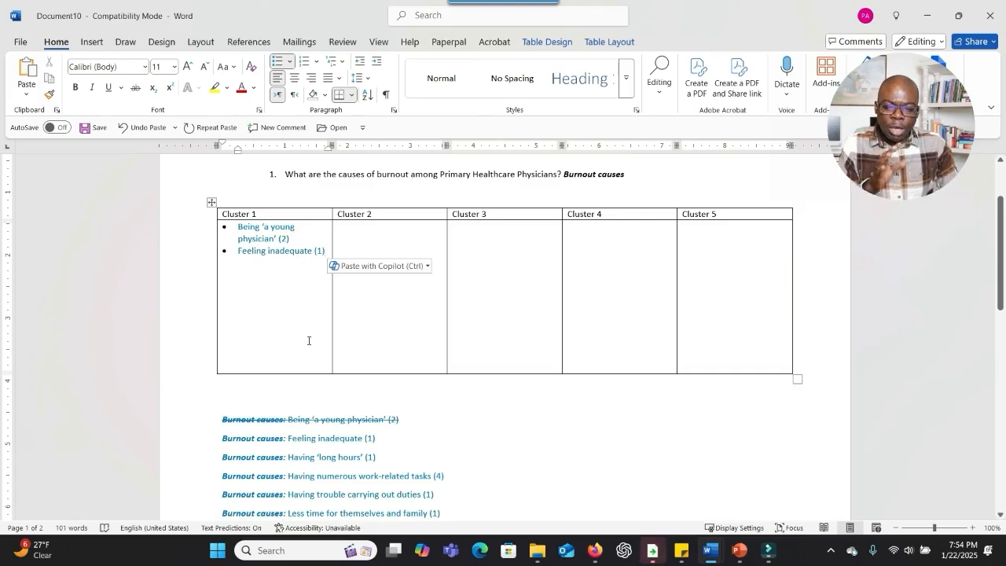
- Strike through the full "Burnout causes: Feeling inadequate (1)" line in the code list below the table
{"action": "left_click", "coordinate": [464, 348]}
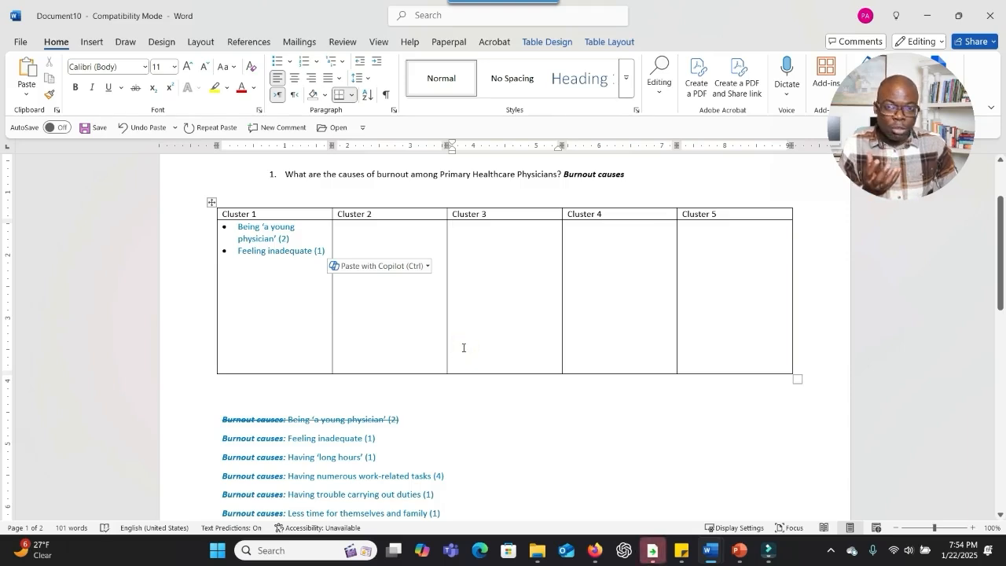
{"action": "left_click_drag", "start_coordinate": [238, 251], "coordinate": [298, 250]}
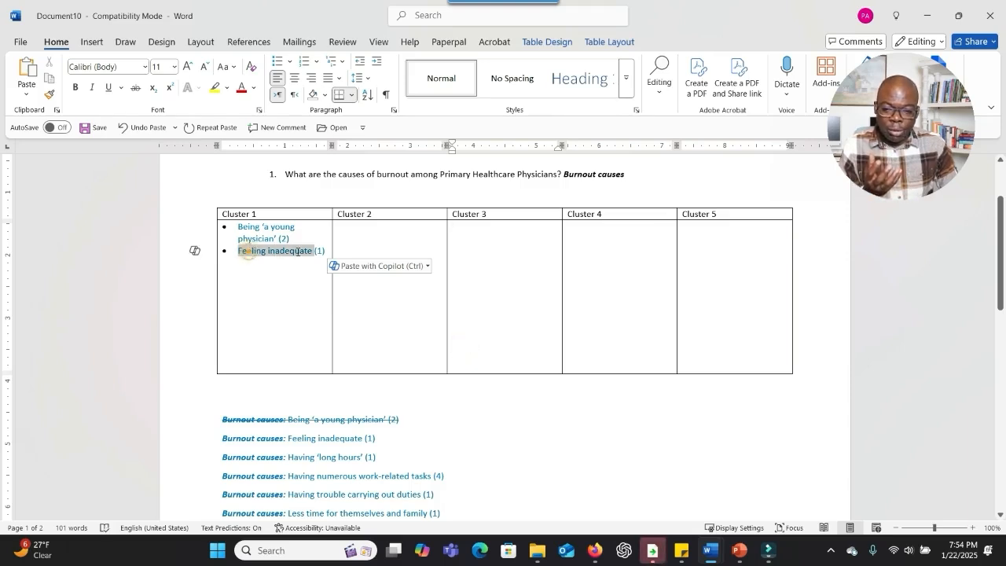
{"action": "left_click", "coordinate": [494, 244]}
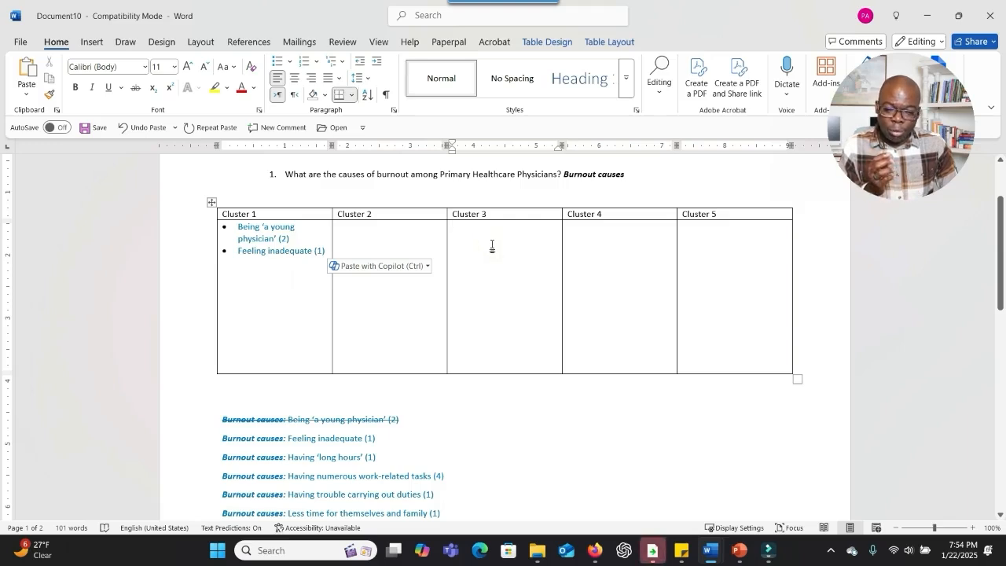
{"action": "left_click", "coordinate": [383, 439]}
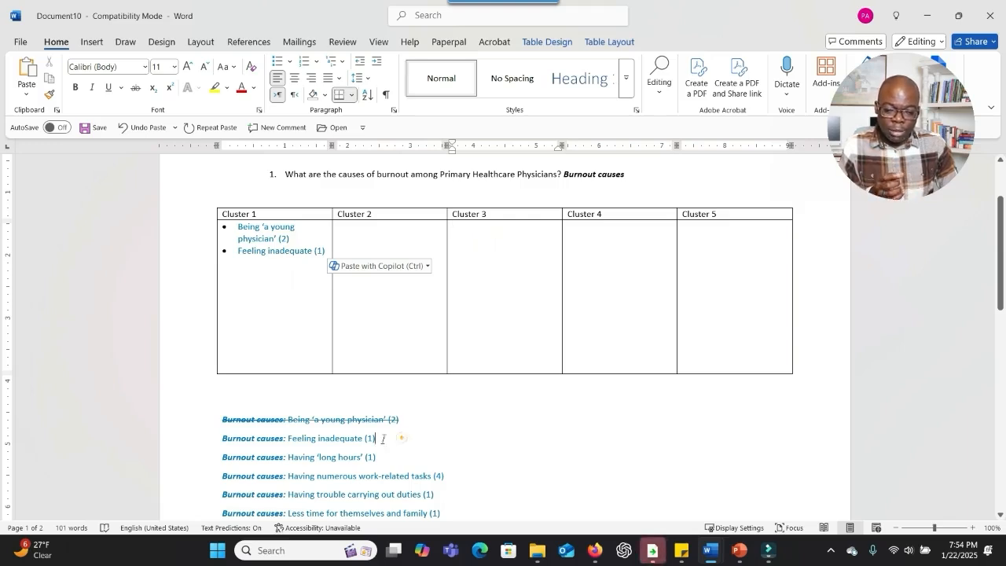
{"action": "left_click_drag", "start_coordinate": [383, 439], "coordinate": [222, 439]}
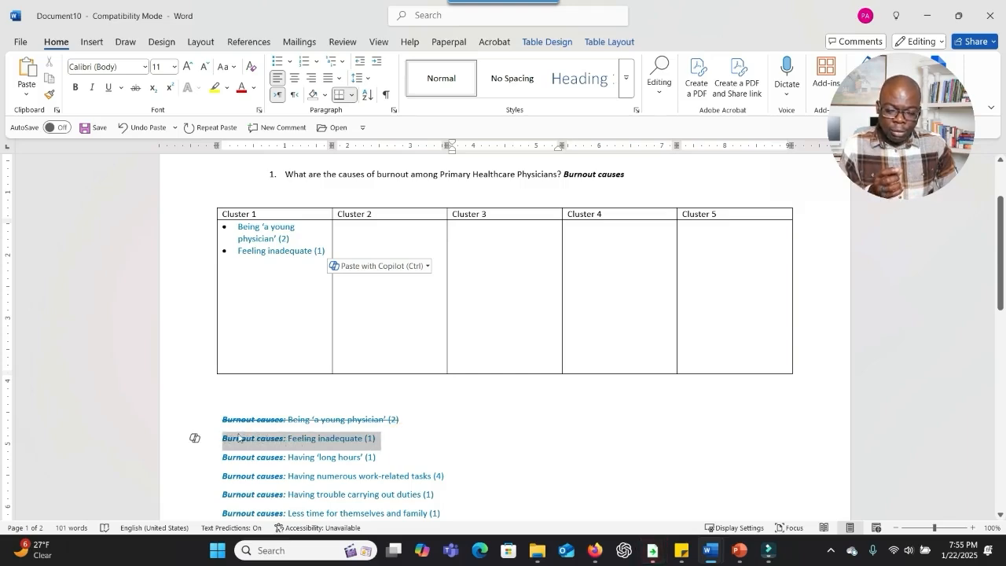
{"action": "left_click", "coordinate": [133, 88]}
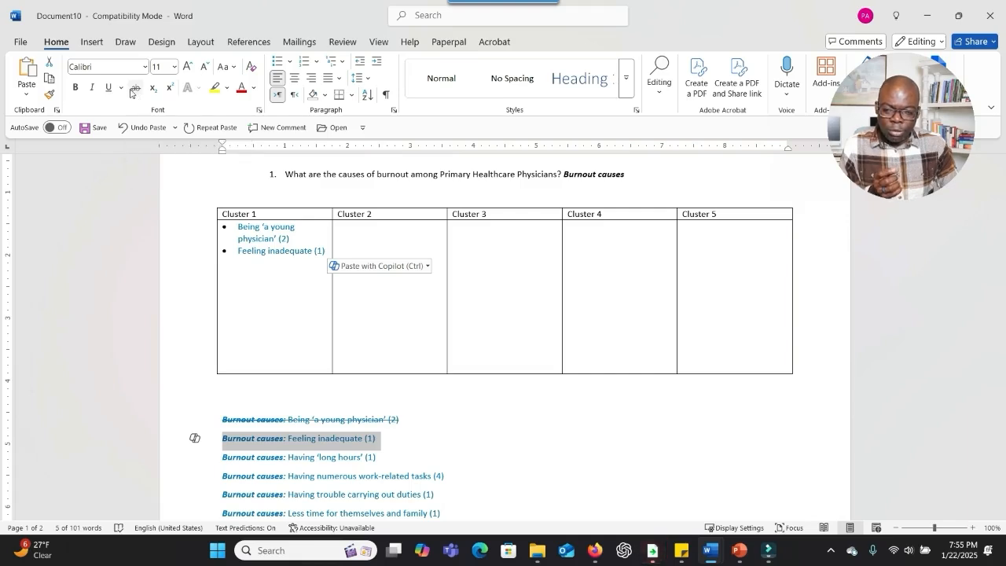
- Copy the code "Having 'long hours' (1)" without its prefix into the cell under "Cluster 2"
{"action": "scroll", "coordinate": [367, 349], "scroll_direction": "down", "scroll_amount": 1}
{"action": "left_click_drag", "start_coordinate": [380, 426], "coordinate": [293, 429]}
{"action": "right_click", "coordinate": [304, 428]}
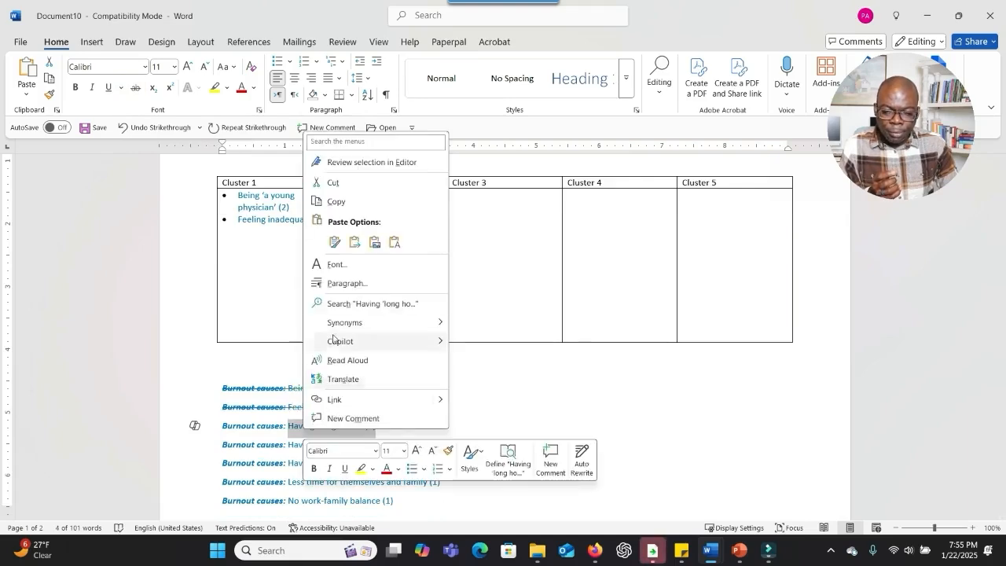
{"action": "left_click", "coordinate": [335, 201]}
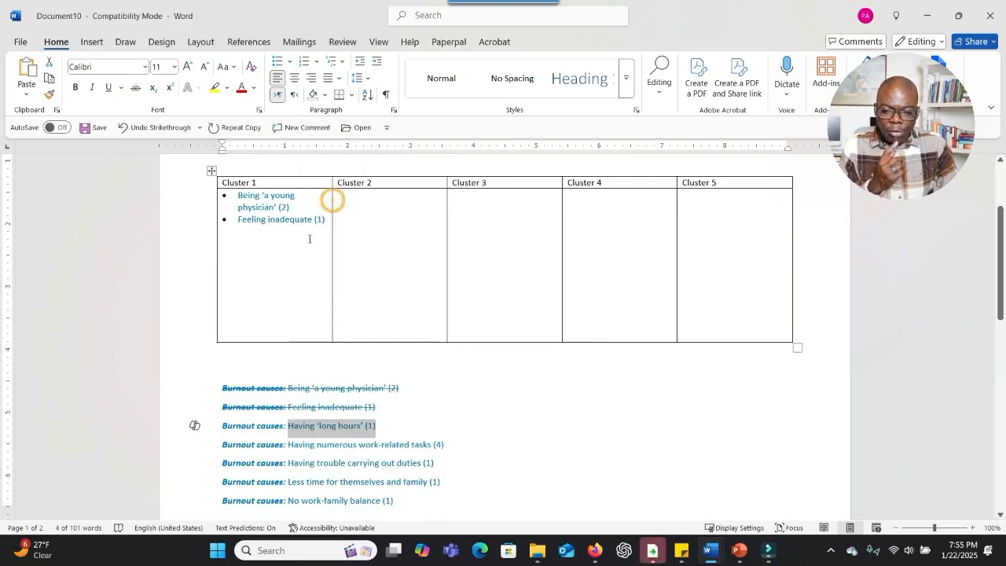
{"action": "left_click", "coordinate": [351, 205]}
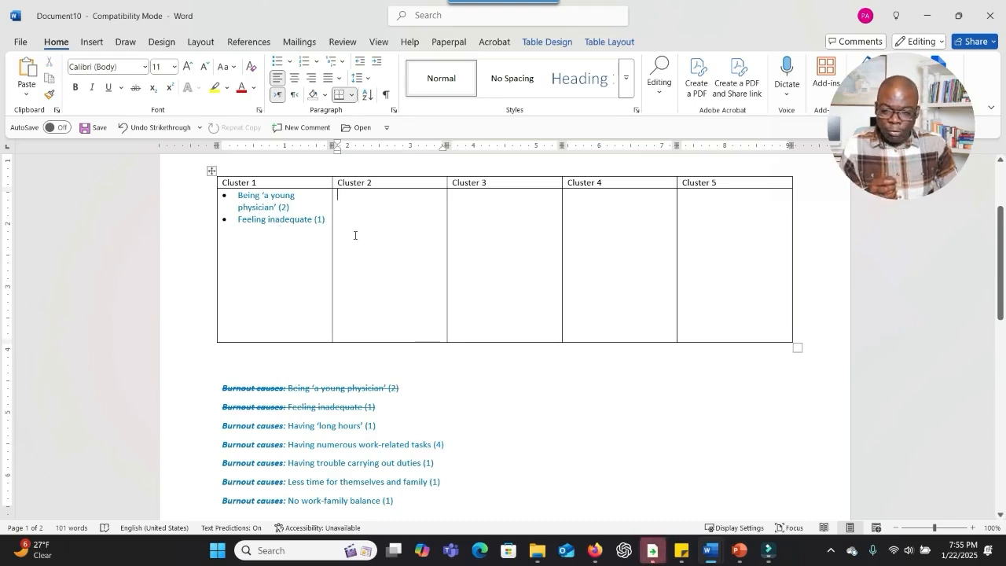
{"action": "key", "text": "ctrl+v"}
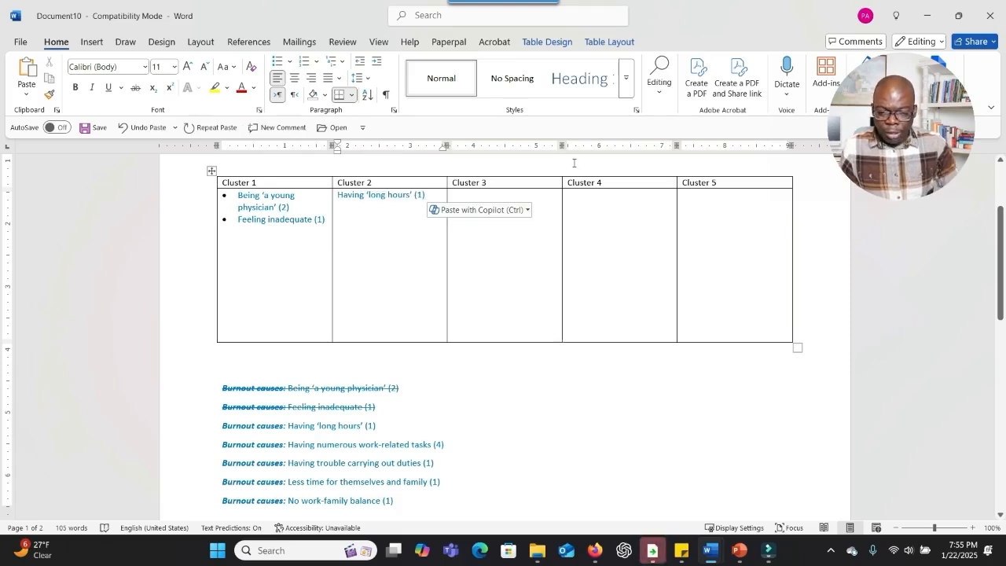
- Make the code under "Cluster 2" a bullet and strike through the "Having 'long hours' (1)" line in the list below
{"action": "left_click", "coordinate": [281, 65]}
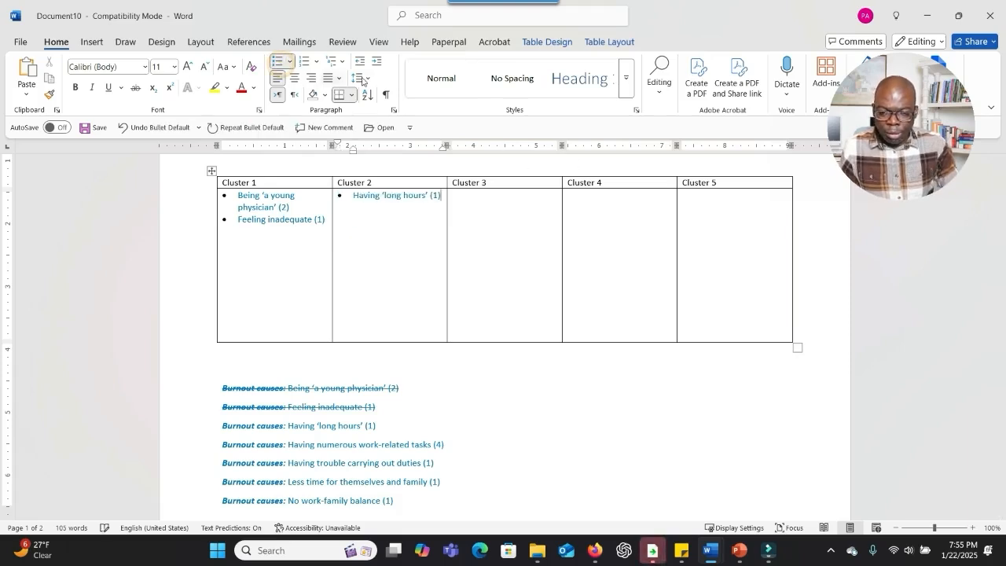
{"action": "triple_click", "coordinate": [376, 425]}
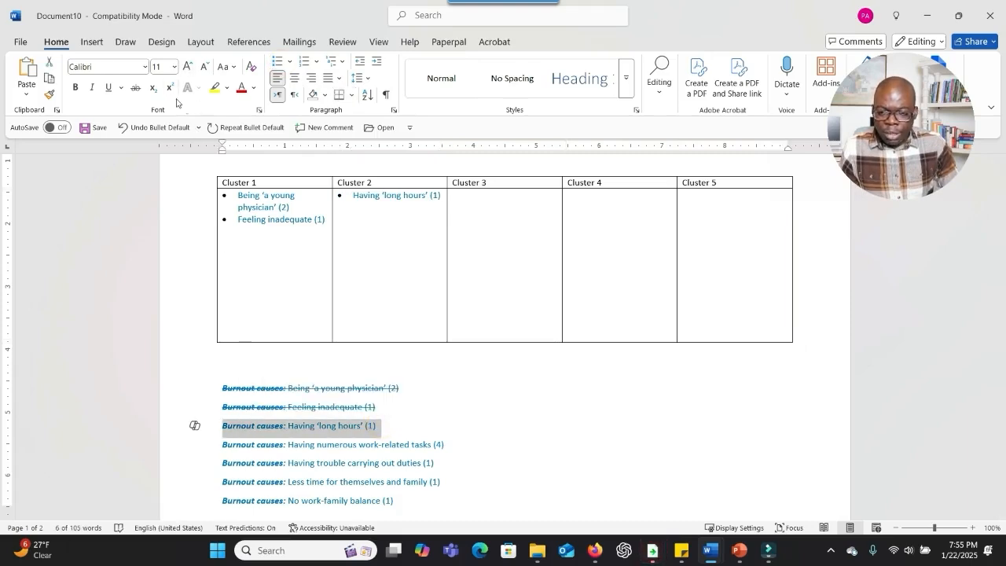
{"action": "left_click", "coordinate": [135, 88]}
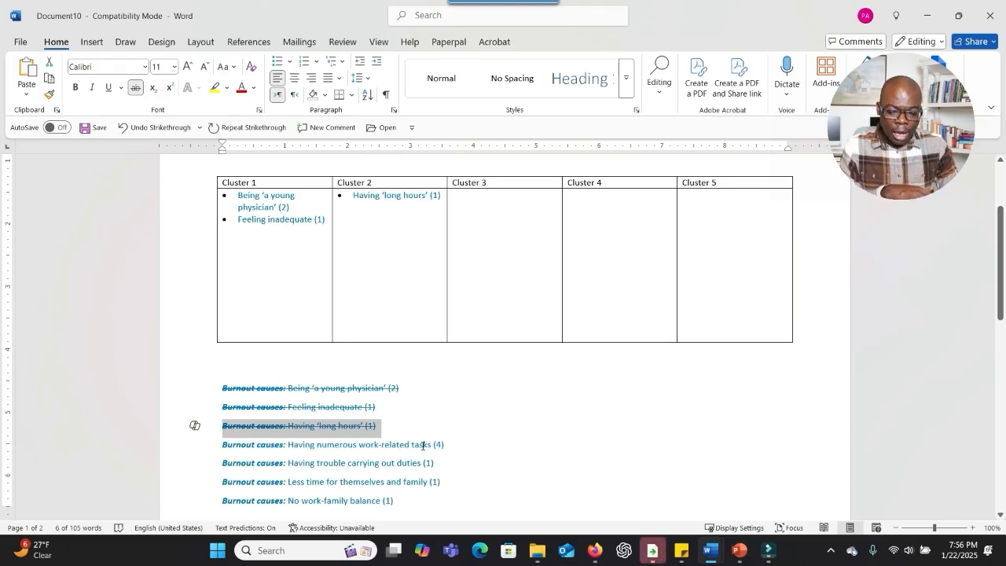
- Copy the code "Having numerous work-related tasks (4)" without its prefix into the cell under "Cluster 2" as a second bullet
{"action": "left_click_drag", "start_coordinate": [444, 446], "coordinate": [306, 449]}
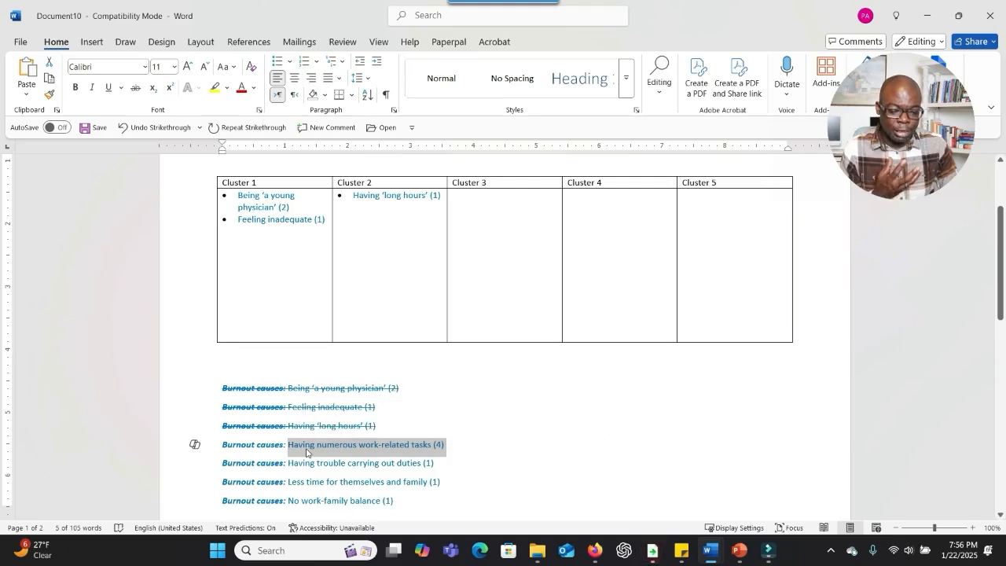
{"action": "right_click", "coordinate": [307, 452]}
{"action": "left_click", "coordinate": [339, 223]}
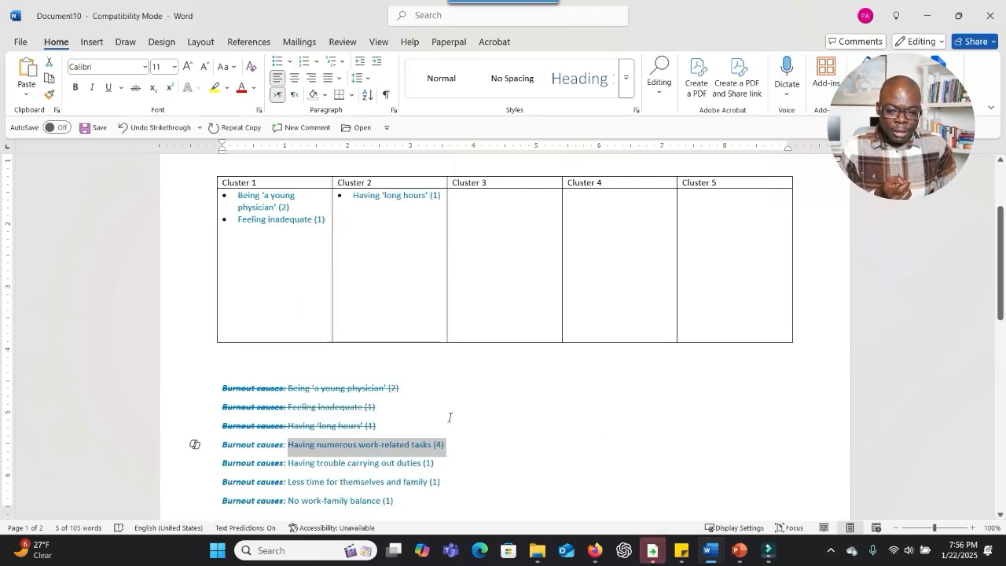
{"action": "left_click", "coordinate": [441, 198]}
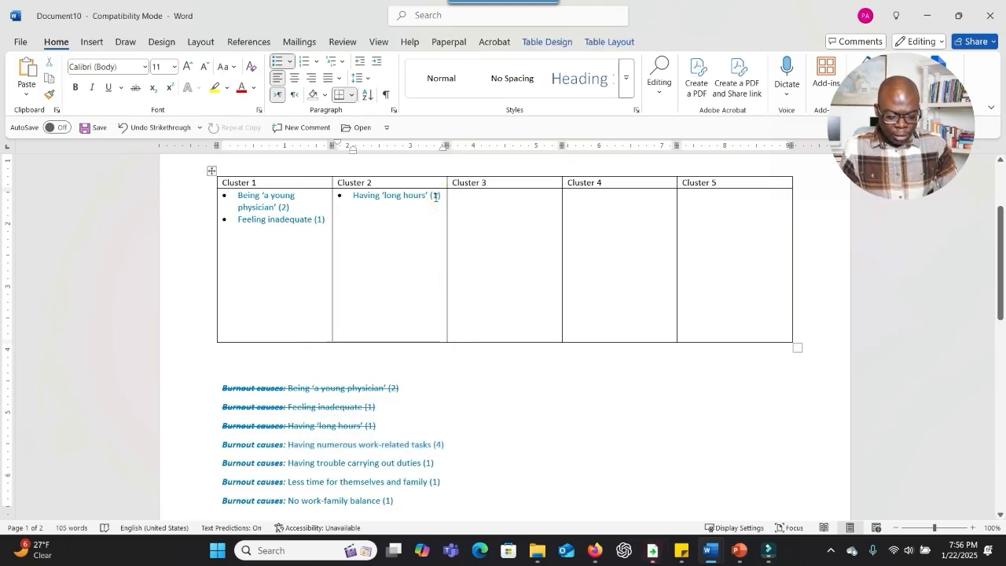
{"action": "key", "text": "Return"}
{"action": "key", "text": "ctrl+v"}
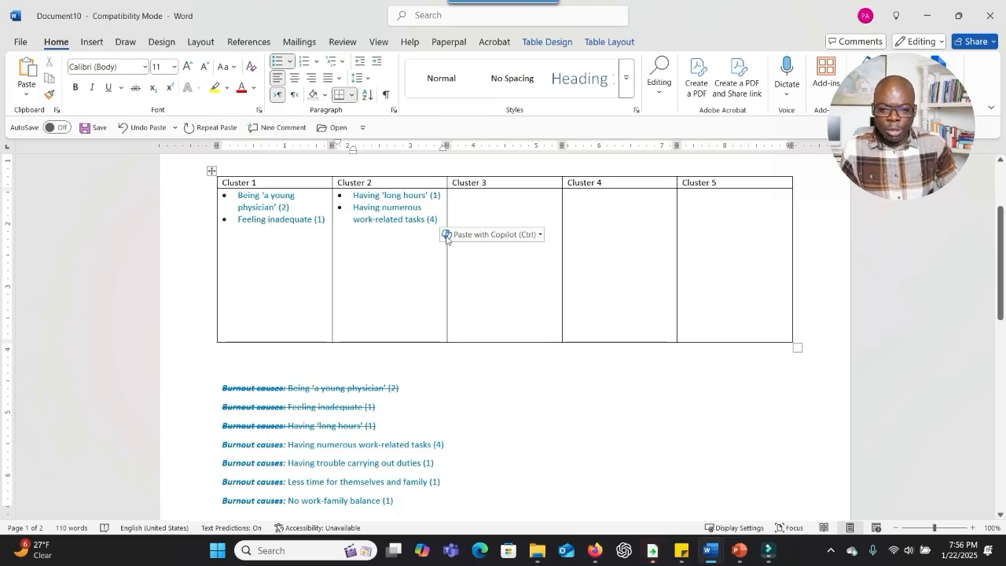
- Switch to the "Updated Burnout Interviews_Coded data_updated" document and examine how the "Burnout causes" codes are grouped under "Sort codes"
{"action": "left_click", "coordinate": [927, 16]}
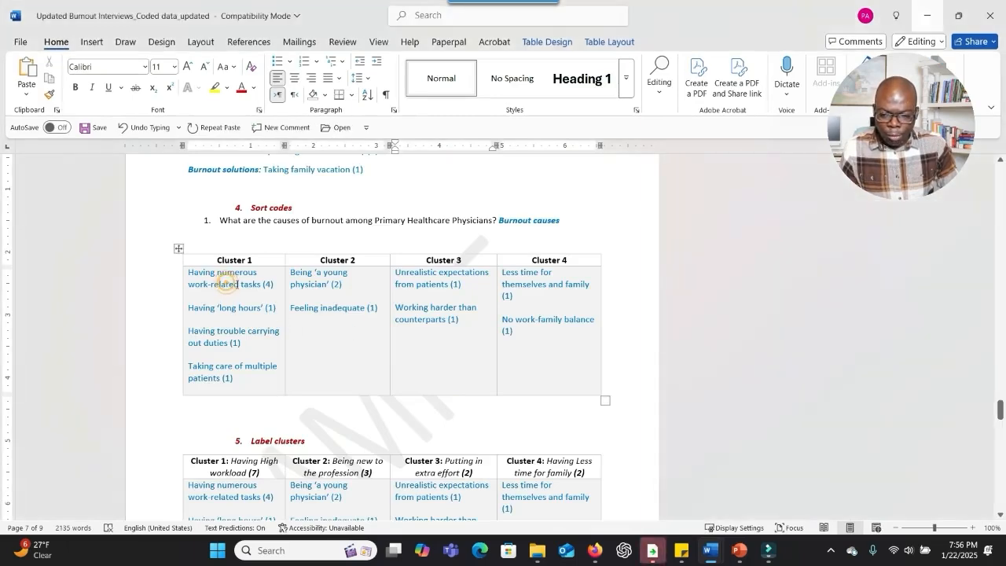
{"action": "left_click", "coordinate": [426, 319]}
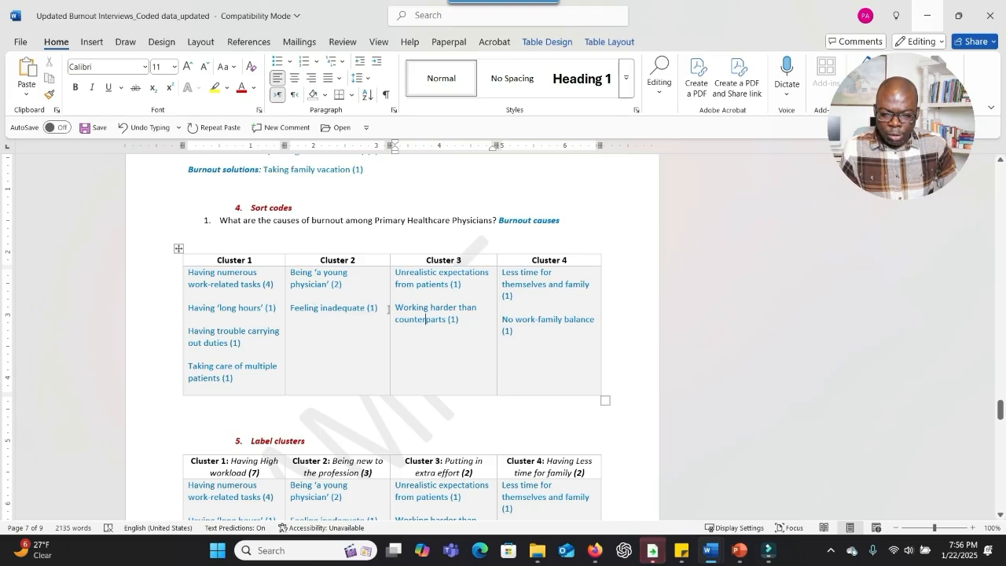
{"action": "left_click", "coordinate": [293, 275]}
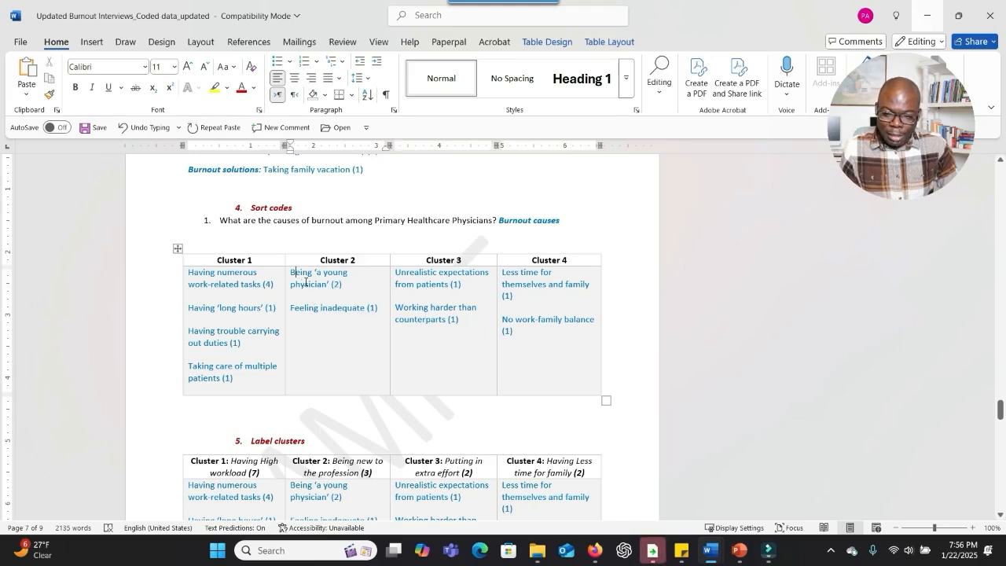
{"action": "left_click_drag", "start_coordinate": [297, 276], "coordinate": [373, 308]}
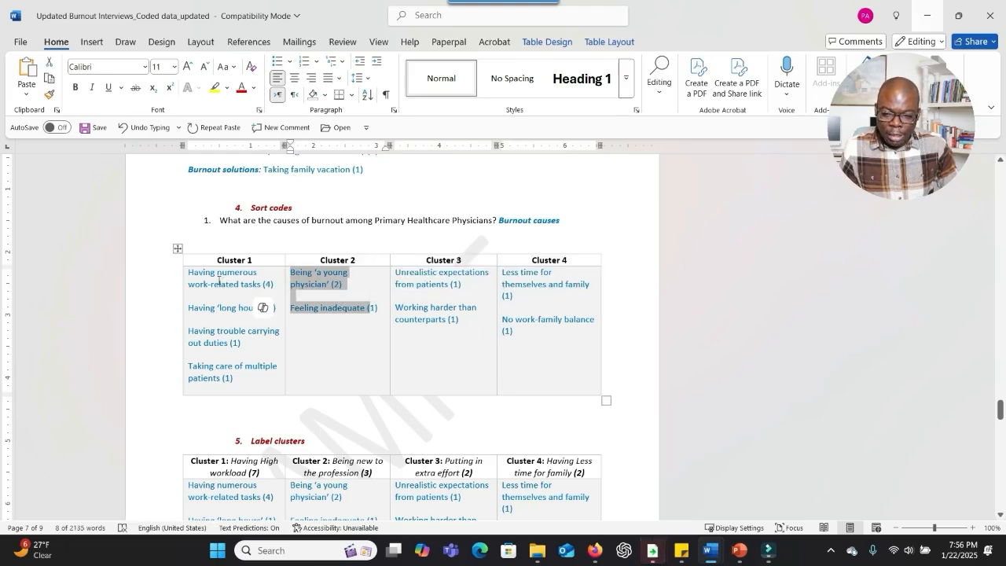
{"action": "left_click", "coordinate": [236, 291]}
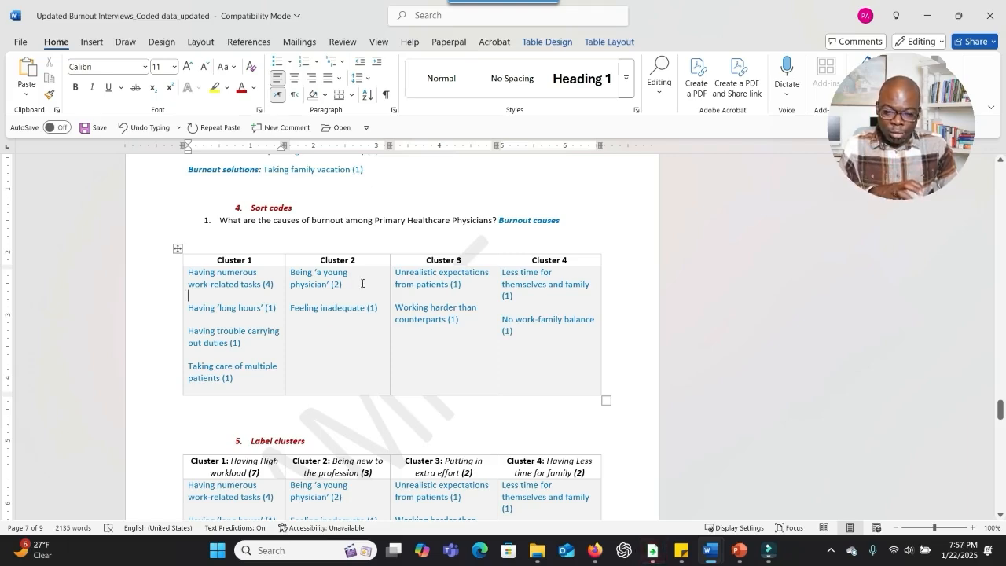
{"action": "left_click_drag", "start_coordinate": [362, 283], "coordinate": [377, 309]}
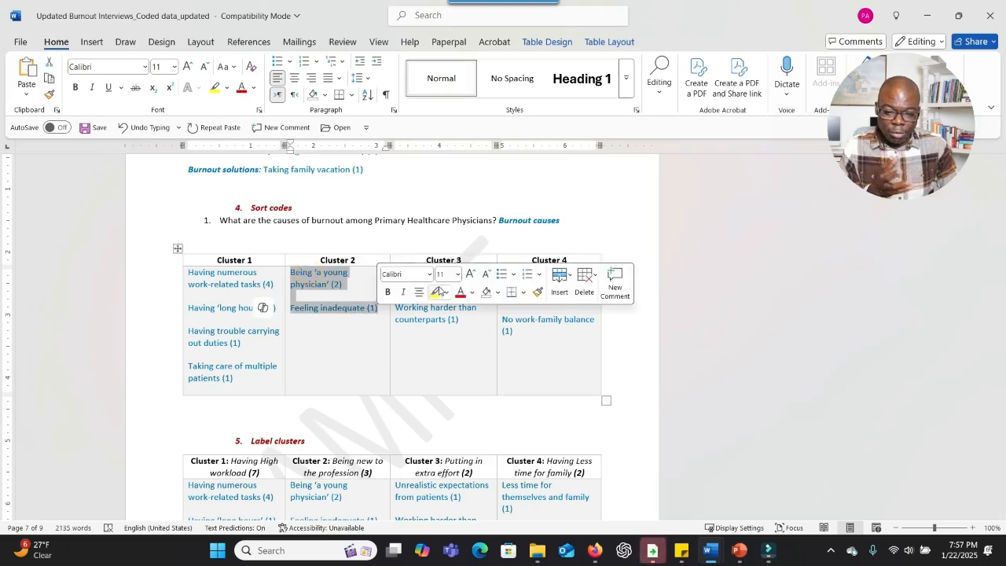
{"action": "left_click_drag", "start_coordinate": [446, 319], "coordinate": [396, 272]}
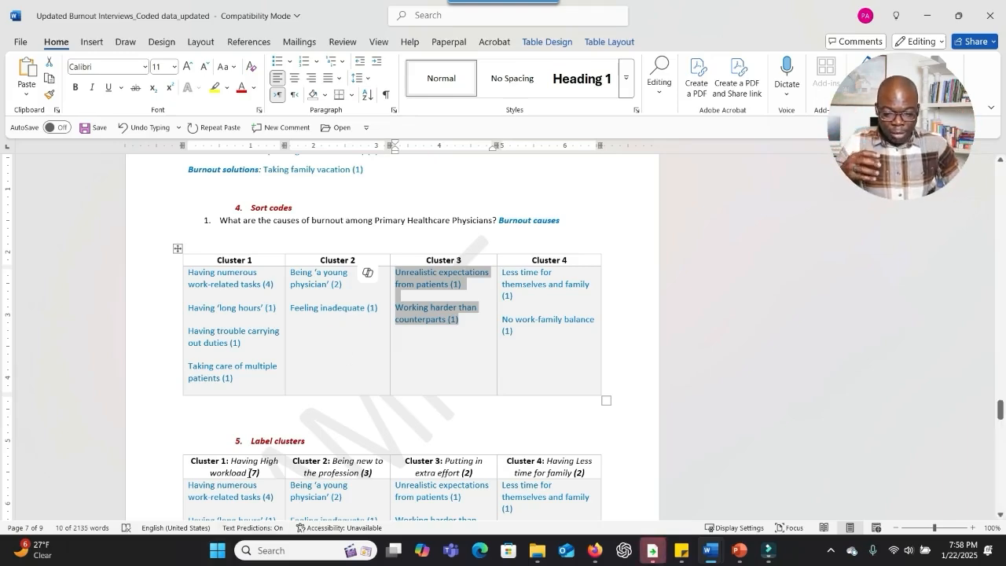
- Compare the cluster labels under "Label clusters" with the codes grouped in the "Sort codes" table
{"action": "left_click_drag", "start_coordinate": [251, 468], "coordinate": [444, 476]}
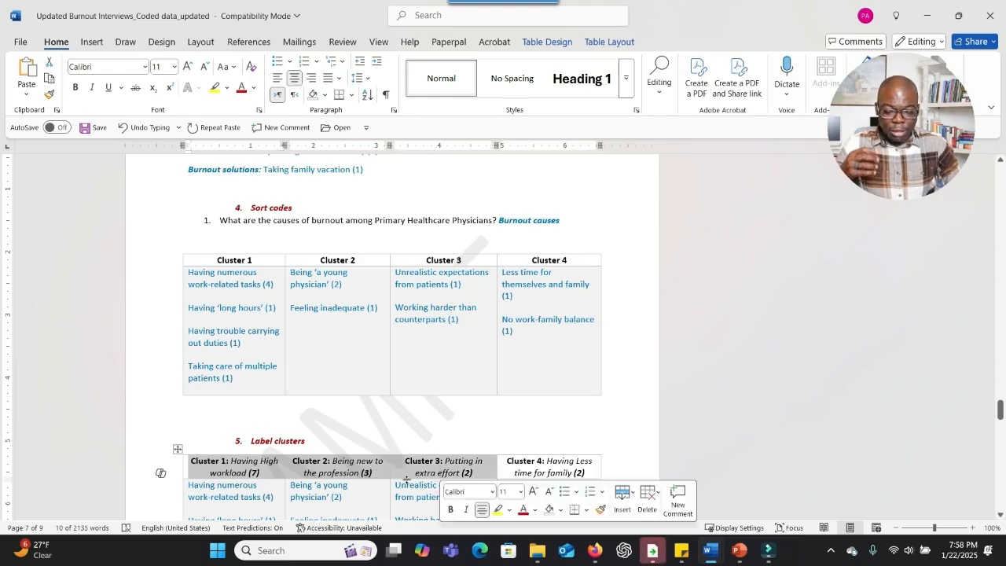
{"action": "scroll", "coordinate": [288, 492], "scroll_direction": "down", "scroll_amount": 2}
{"action": "scroll", "coordinate": [288, 492], "scroll_direction": "down", "scroll_amount": 1}
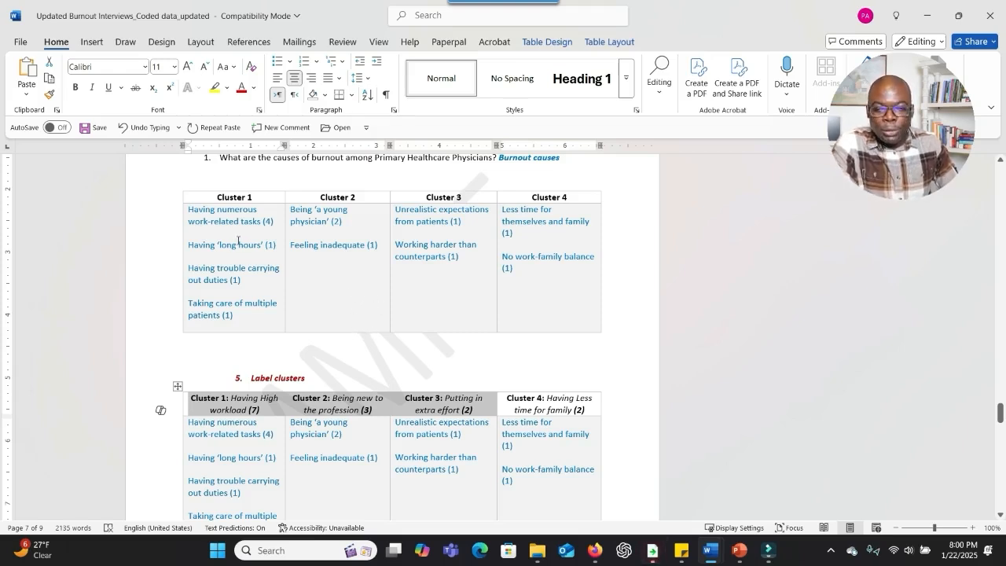
{"action": "left_click_drag", "start_coordinate": [223, 219], "coordinate": [537, 250]}
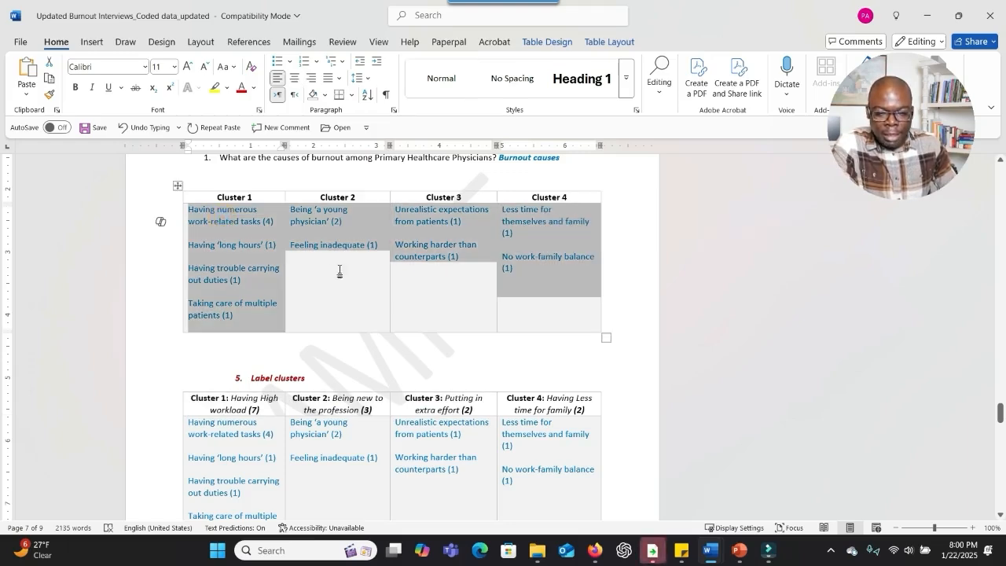
{"action": "scroll", "coordinate": [294, 291], "scroll_direction": "down", "scroll_amount": 3}
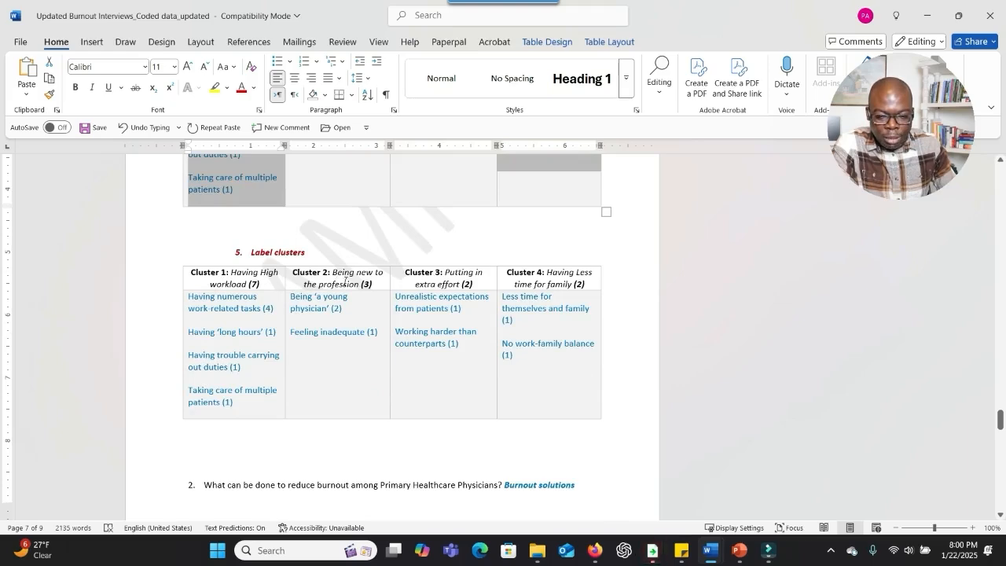
- Examine the Cluster 1 label "Having High workload" against the codes listed beneath it
{"action": "left_click_drag", "start_coordinate": [263, 285], "coordinate": [220, 277]}
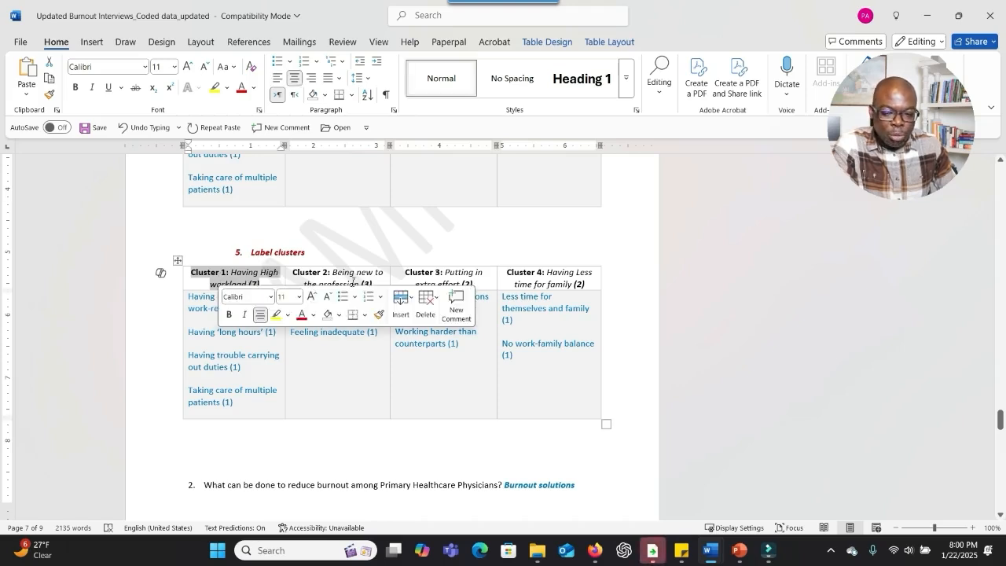
{"action": "left_click", "coordinate": [213, 301]}
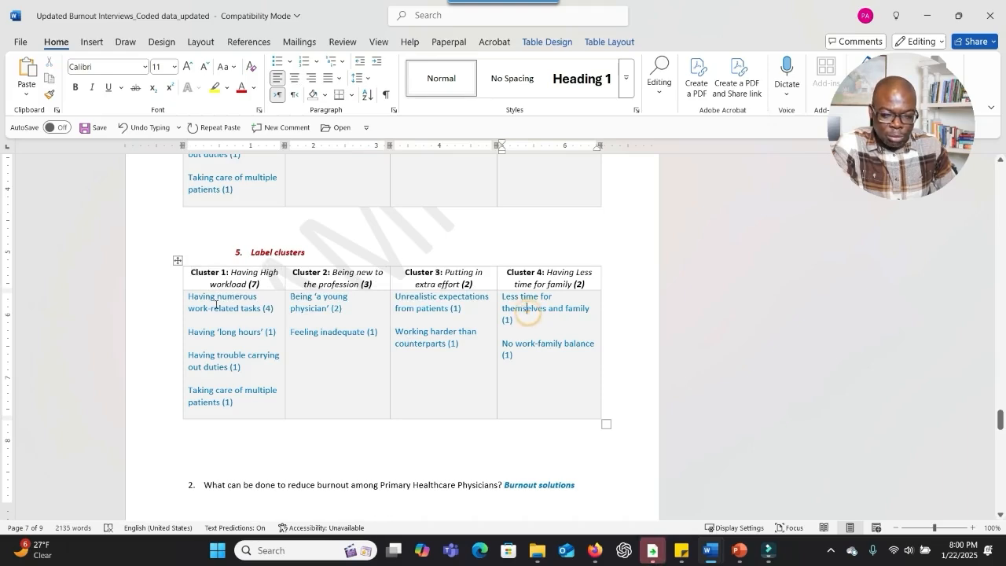
{"action": "left_click_drag", "start_coordinate": [213, 302], "coordinate": [260, 401]}
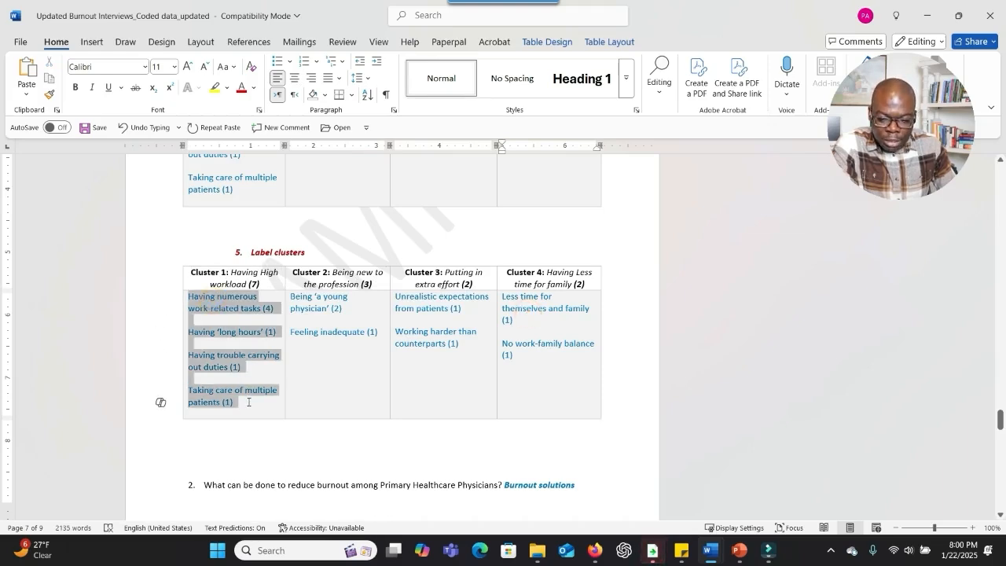
{"action": "left_click_drag", "start_coordinate": [231, 273], "coordinate": [245, 390]}
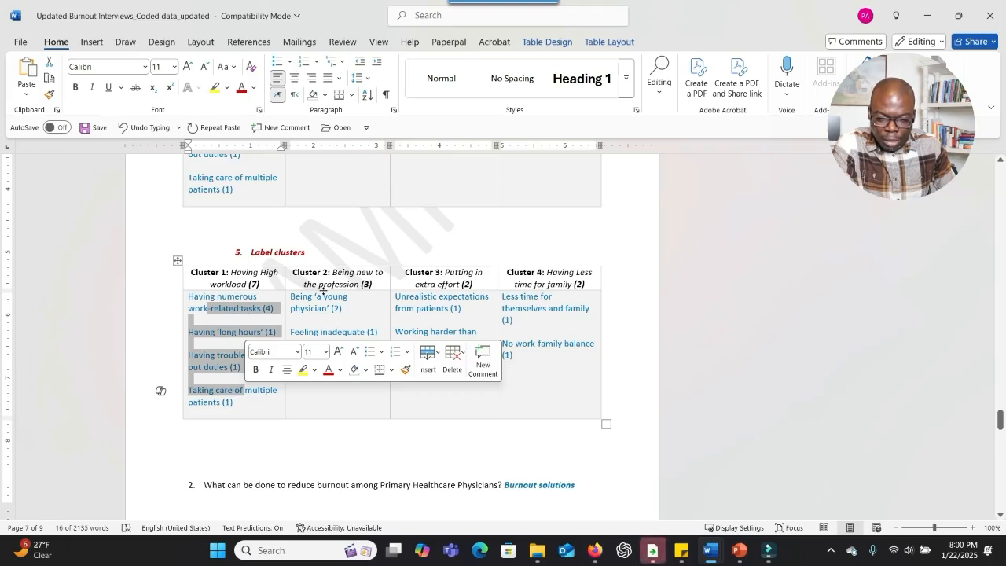
{"action": "left_click", "coordinate": [252, 285]}
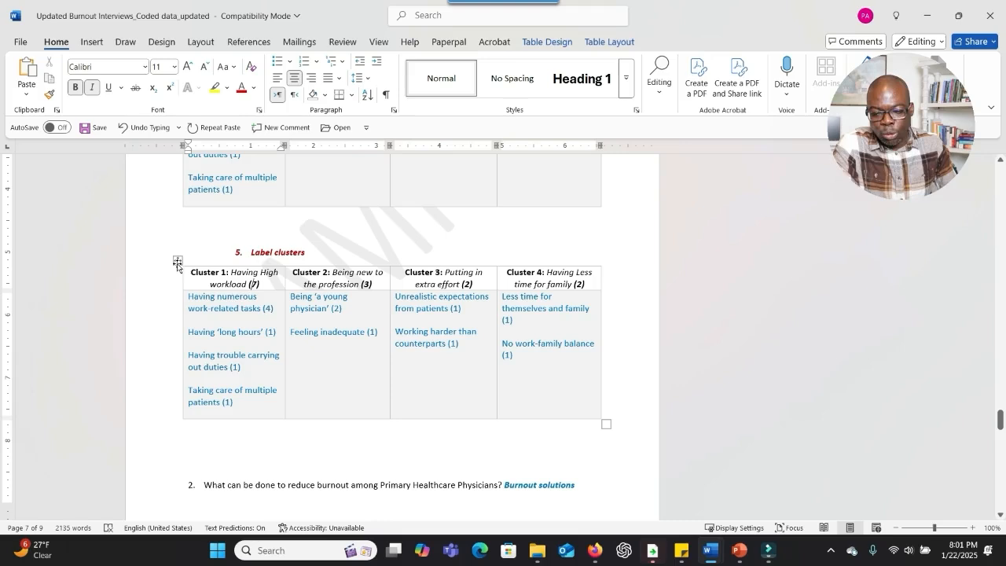
- Check the frequency counts of the Cluster 1 codes against the total in the cluster's header
{"action": "double_click", "coordinate": [268, 308]}
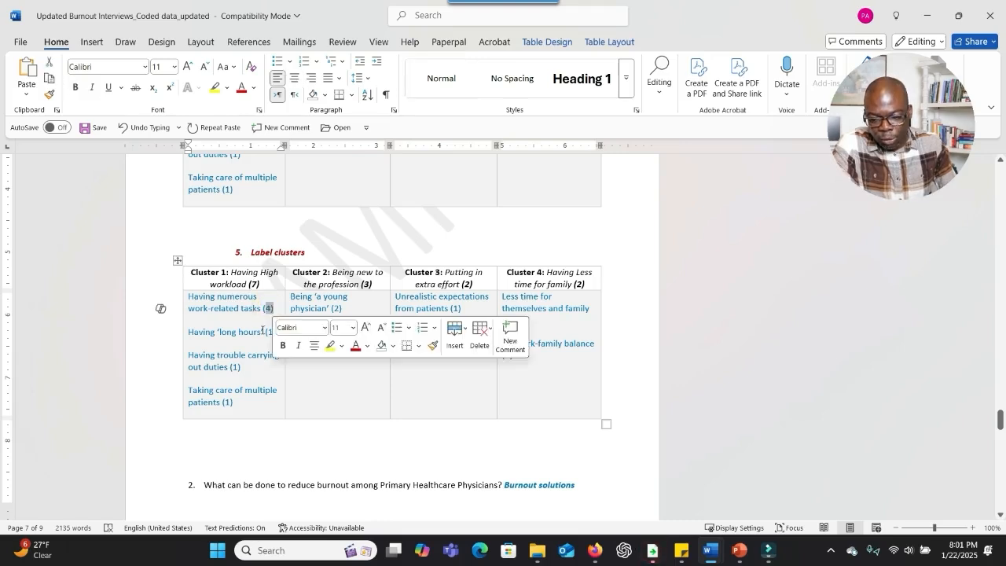
{"action": "type", "text": "4"}
{"action": "double_click", "coordinate": [270, 332]}
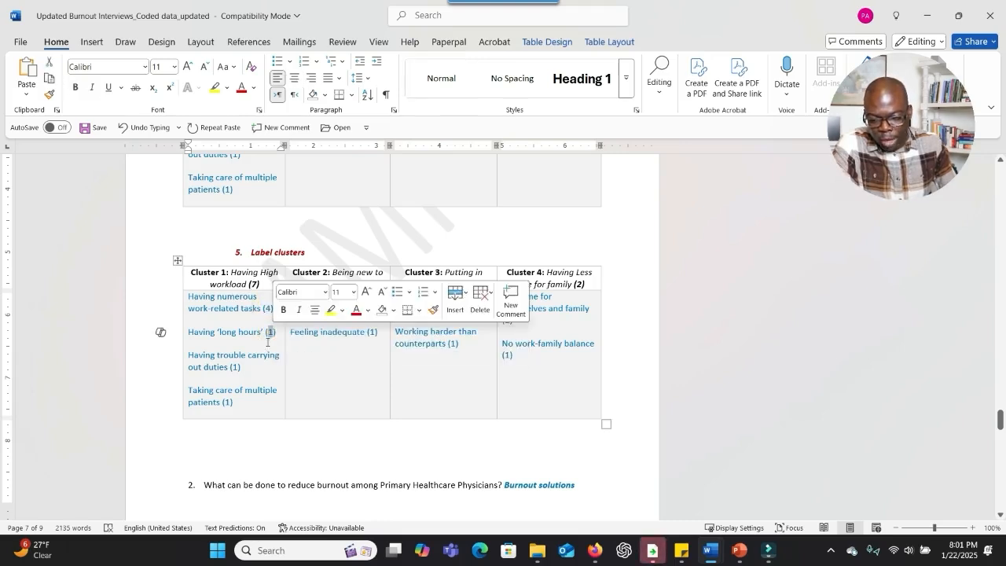
{"action": "double_click", "coordinate": [254, 285]}
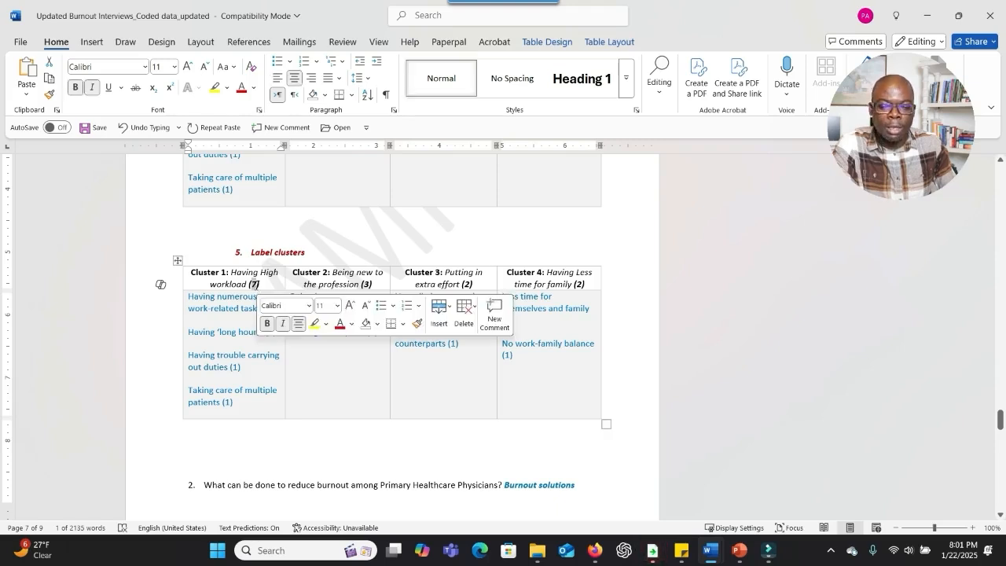
- Review the theme labels given to Clusters 1, 2 and 3 in the "Label clusters" table
{"action": "mouse_move", "coordinate": [237, 274]}
{"action": "left_mouse_down"}
{"action": "mouse_move", "coordinate": [226, 270]}
{"action": "mouse_move", "coordinate": [248, 284]}
{"action": "left_mouse_up"}
{"action": "left_click_drag", "start_coordinate": [332, 273], "coordinate": [368, 285]}
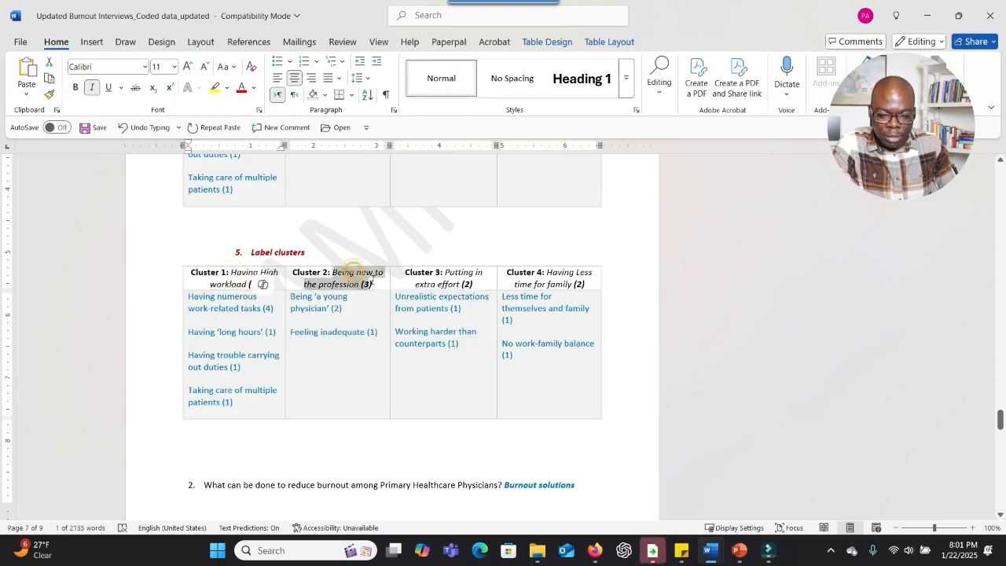
{"action": "left_click_drag", "start_coordinate": [435, 272], "coordinate": [427, 299]}
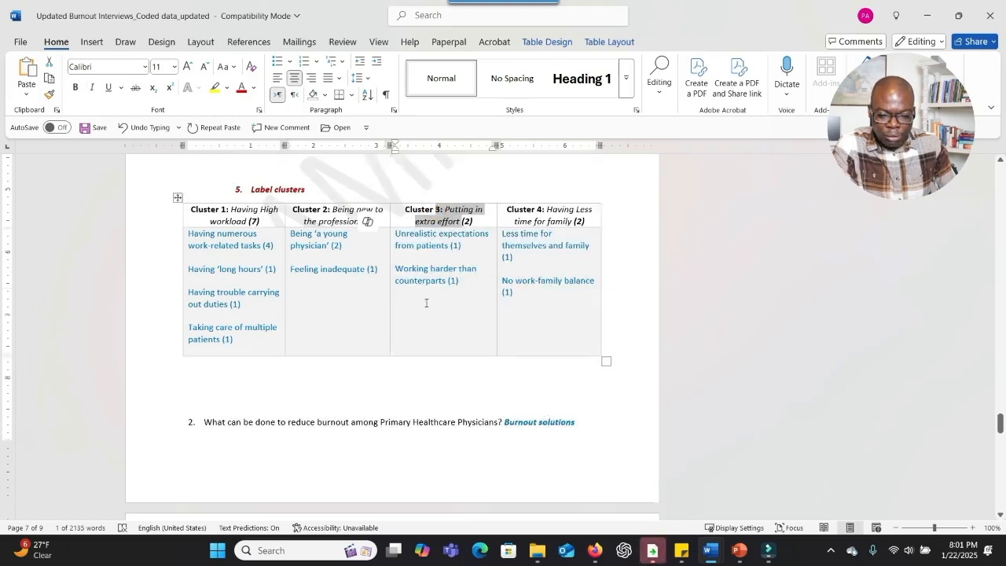
- Look through the sorted and labelled "Burnout solutions" cluster tables through to the end of the document
{"action": "scroll", "coordinate": [424, 302], "scroll_direction": "down", "scroll_amount": 5}
{"action": "scroll", "coordinate": [419, 304], "scroll_direction": "down", "scroll_amount": 4}
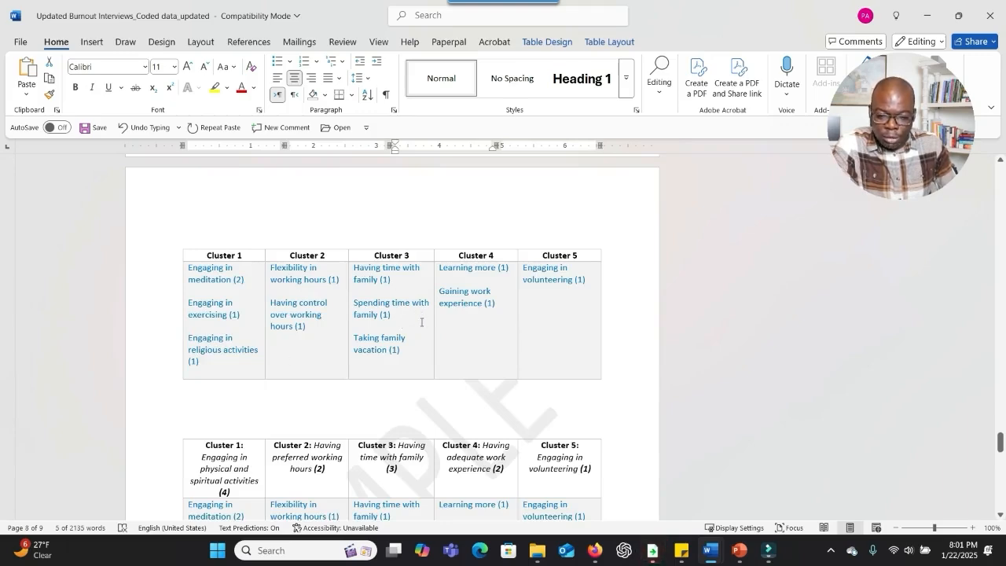
{"action": "scroll", "coordinate": [421, 323], "scroll_direction": "down", "scroll_amount": 3}
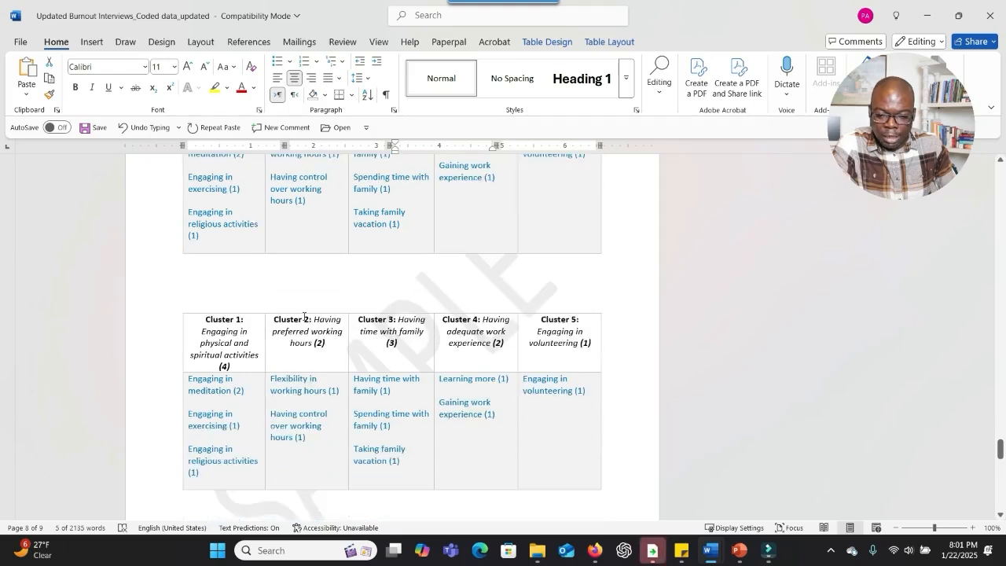
{"action": "scroll", "coordinate": [458, 343], "scroll_direction": "down", "scroll_amount": 5}
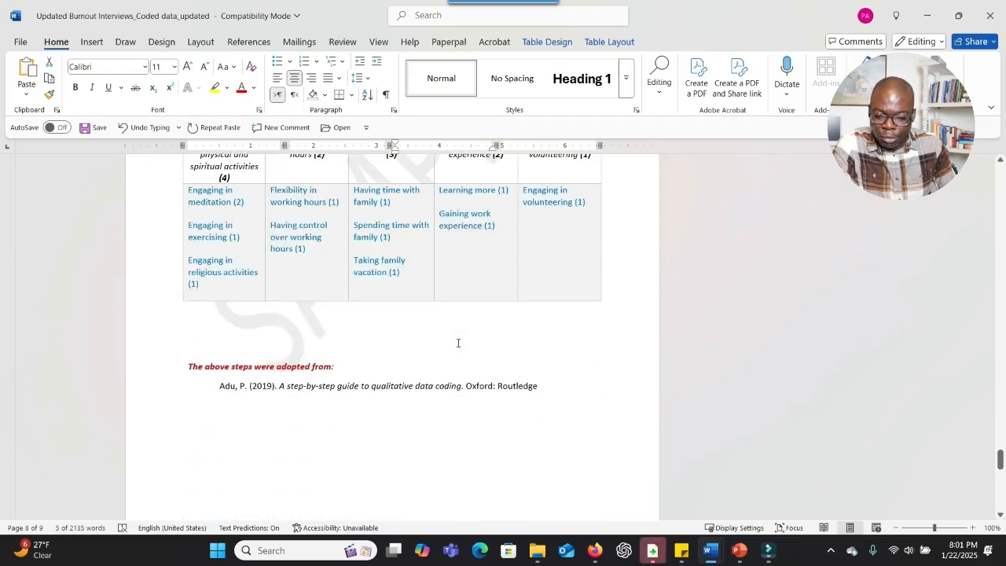
{"action": "scroll", "coordinate": [458, 343], "scroll_direction": "down", "scroll_amount": 3}
{"action": "scroll", "coordinate": [458, 343], "scroll_direction": "down", "scroll_amount": 3}
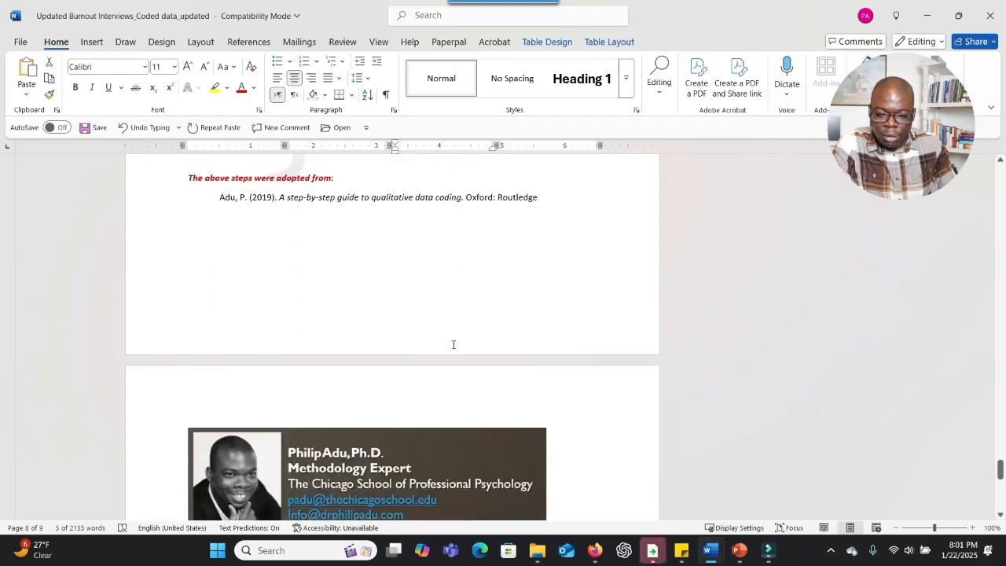
- Select the book reference under "The above steps were adopted from" to point out the source
{"action": "scroll", "coordinate": [458, 343], "scroll_direction": "up", "scroll_amount": 6}
{"action": "left_click", "coordinate": [159, 385]}
{"action": "left_click", "coordinate": [220, 386]}
{"action": "left_click_drag", "start_coordinate": [227, 382], "coordinate": [320, 401]}
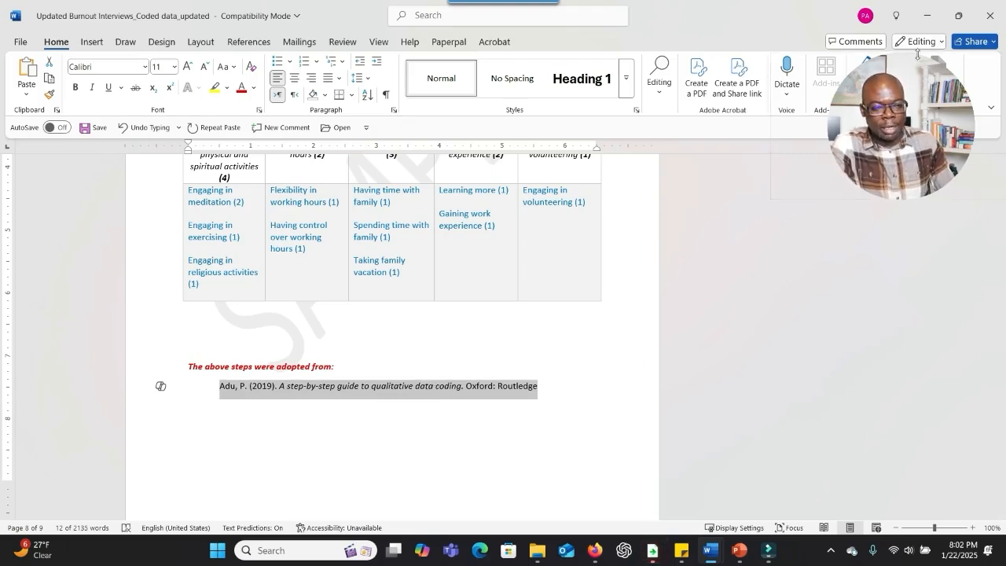
- Leave the coded data document and review the list of "Burnout causes" and "Burnout solutions" codes in Document8
{"action": "left_click", "coordinate": [927, 15]}
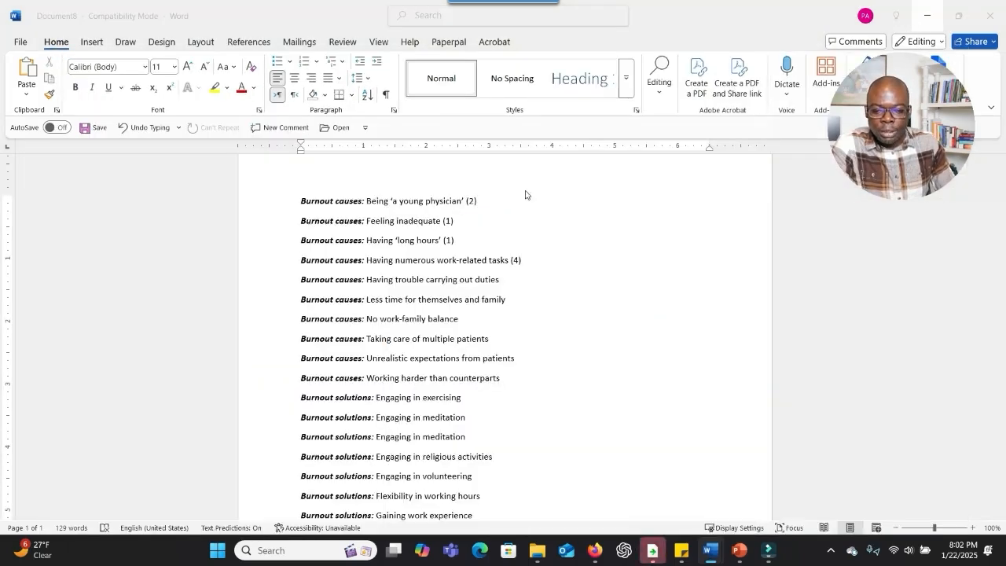
{"action": "scroll", "coordinate": [476, 238], "scroll_direction": "down", "scroll_amount": 5}
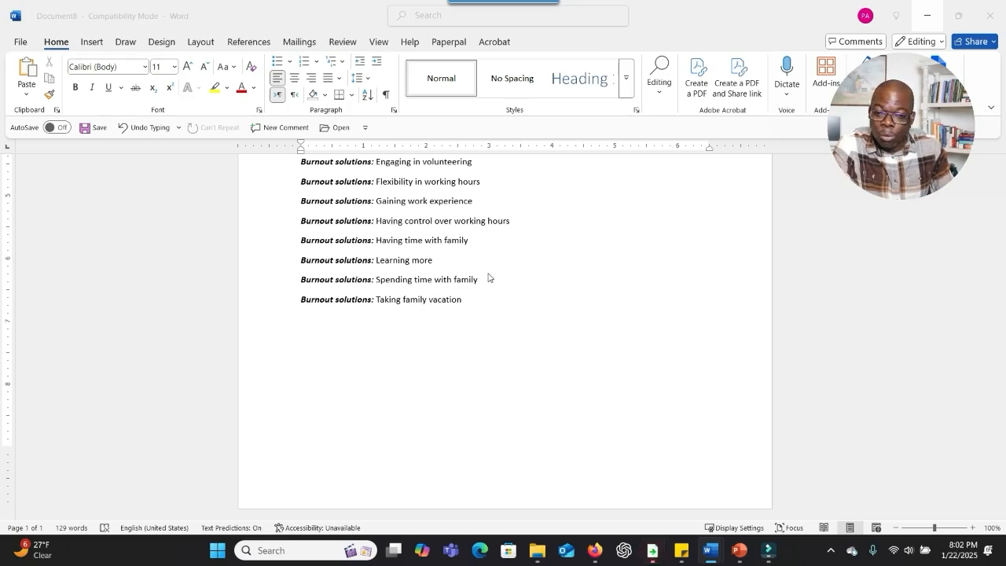
{"action": "scroll", "coordinate": [488, 275], "scroll_direction": "up", "scroll_amount": 3}
{"action": "scroll", "coordinate": [488, 276], "scroll_direction": "up", "scroll_amount": 5}
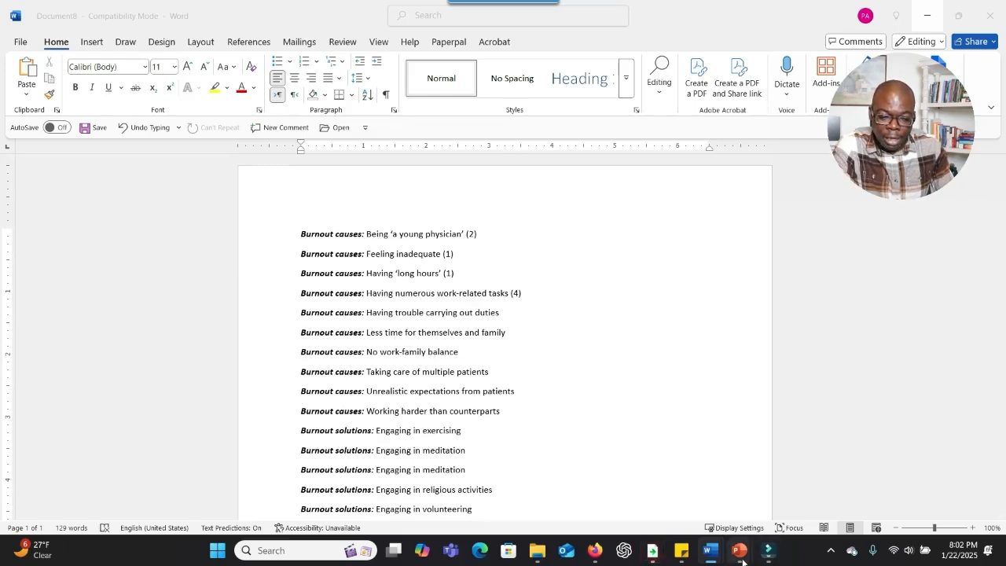
- Switch to the PowerPoint presentation and review the "STEP 5: Sorting data" slides on grouping codes into clusters and labelling them, slides 9 to 11
{"action": "left_click", "coordinate": [746, 514]}
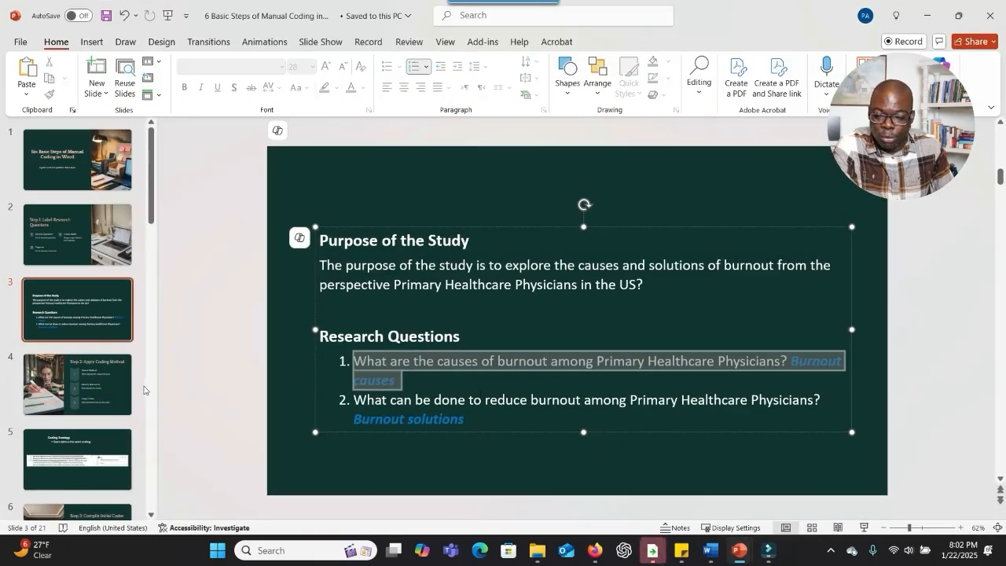
{"action": "scroll", "coordinate": [144, 389], "scroll_direction": "down", "scroll_amount": 7}
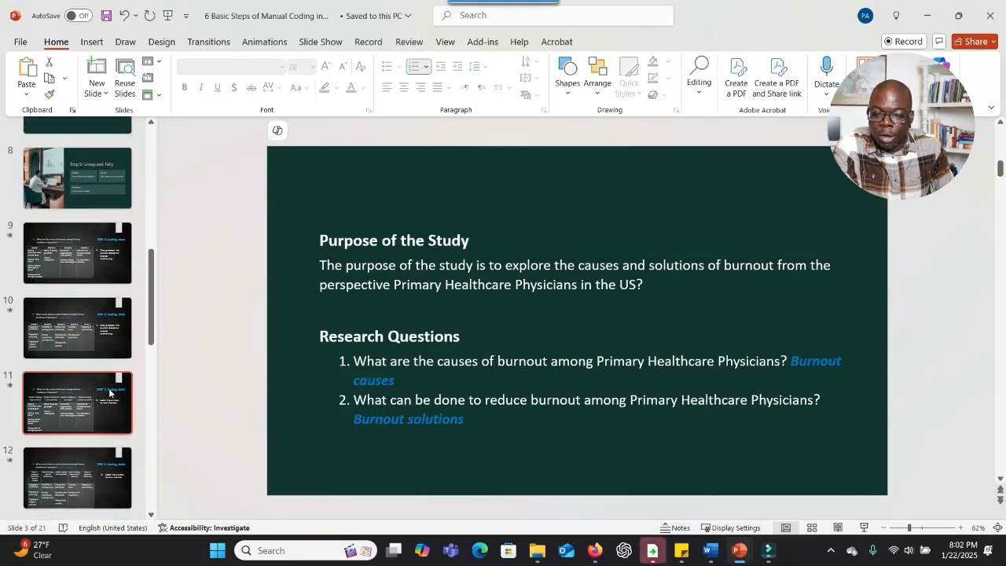
{"action": "left_click", "coordinate": [88, 264]}
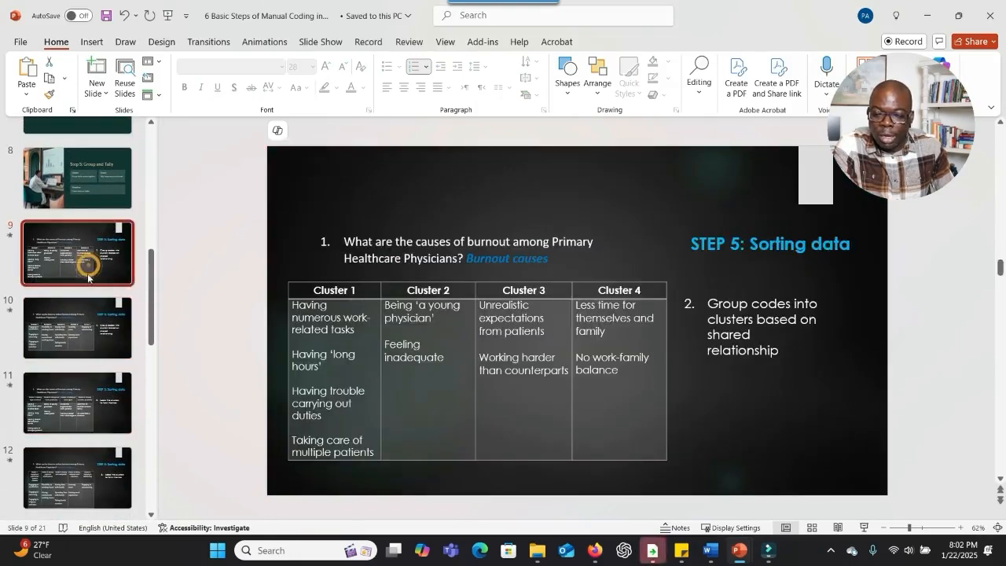
{"action": "left_click", "coordinate": [87, 326]}
{"action": "scroll", "coordinate": [84, 409], "scroll_direction": "down", "scroll_amount": 1}
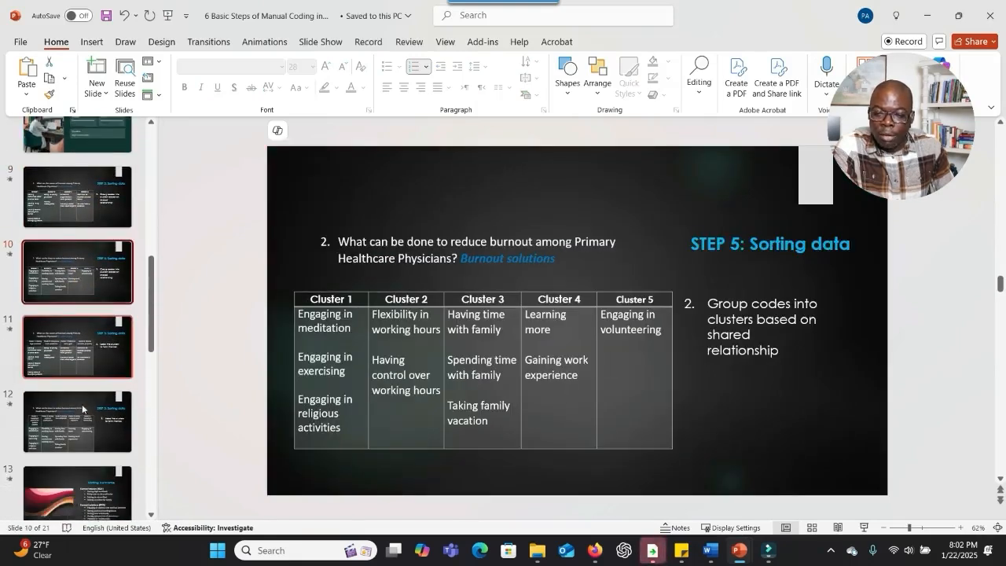
{"action": "left_click", "coordinate": [82, 351]}
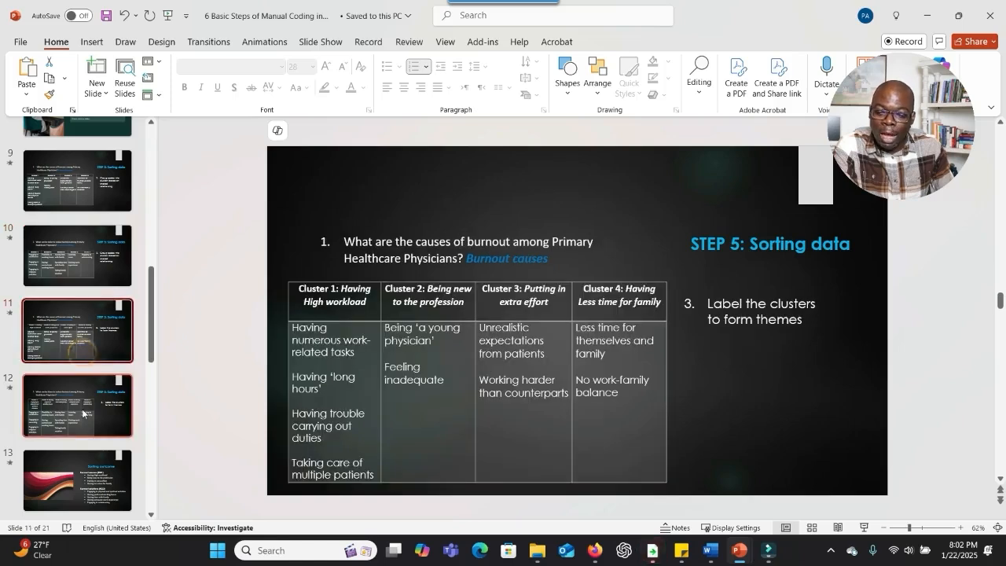